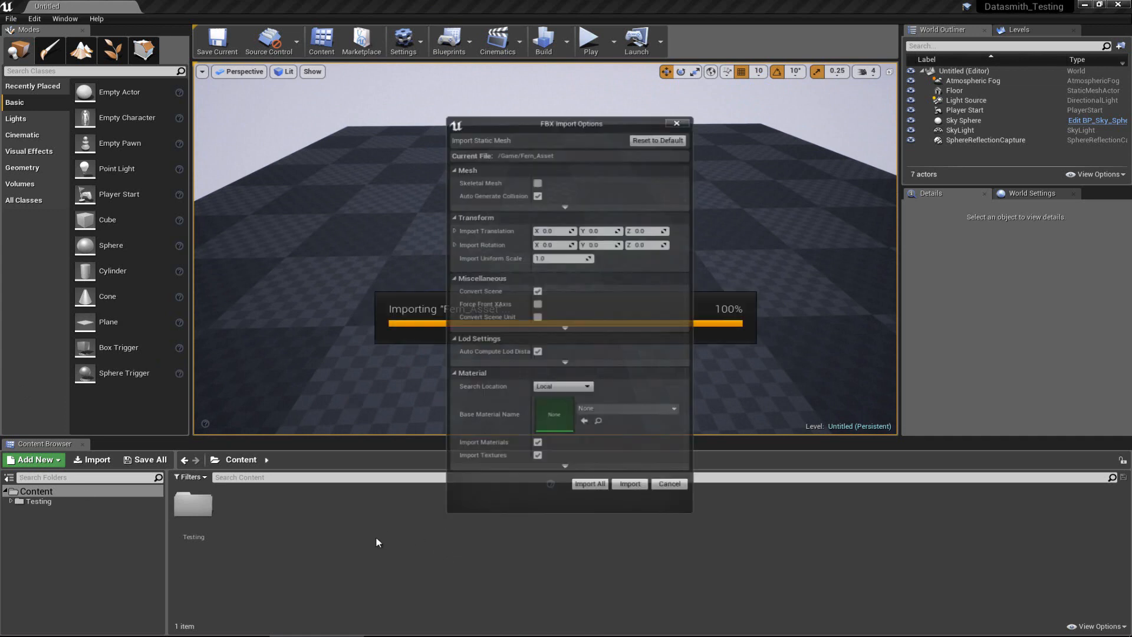
Import Fern_Asset as a static mesh with Auto Generate Collision, Import Materials and Import Textures disabled.
click(537, 194)
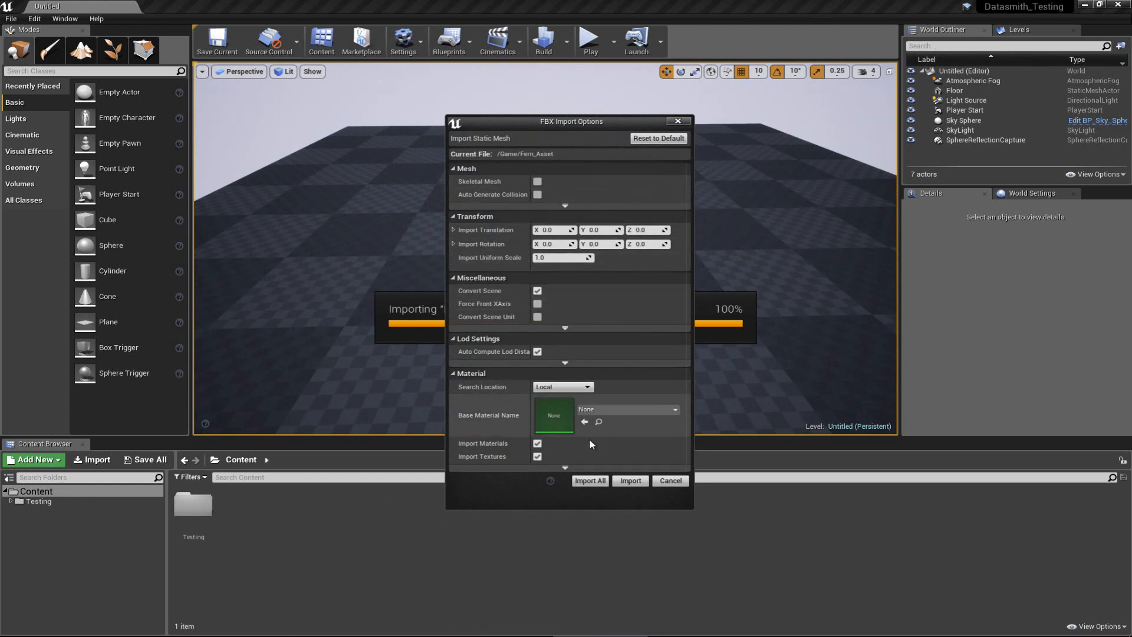
click(569, 468)
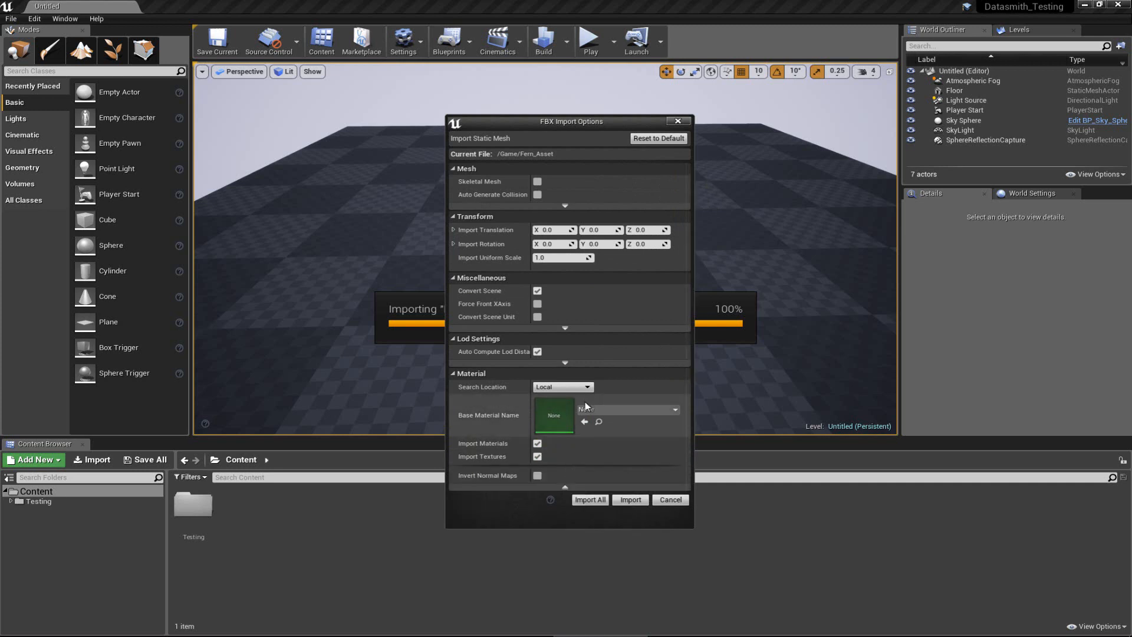
click(537, 444)
click(538, 414)
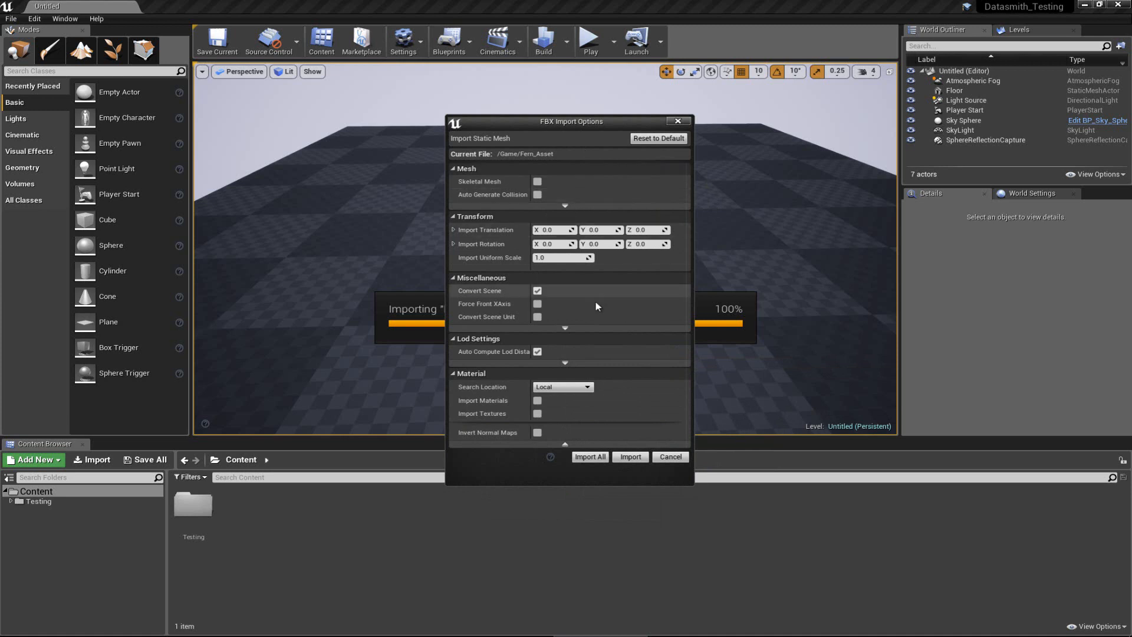
click(629, 457)
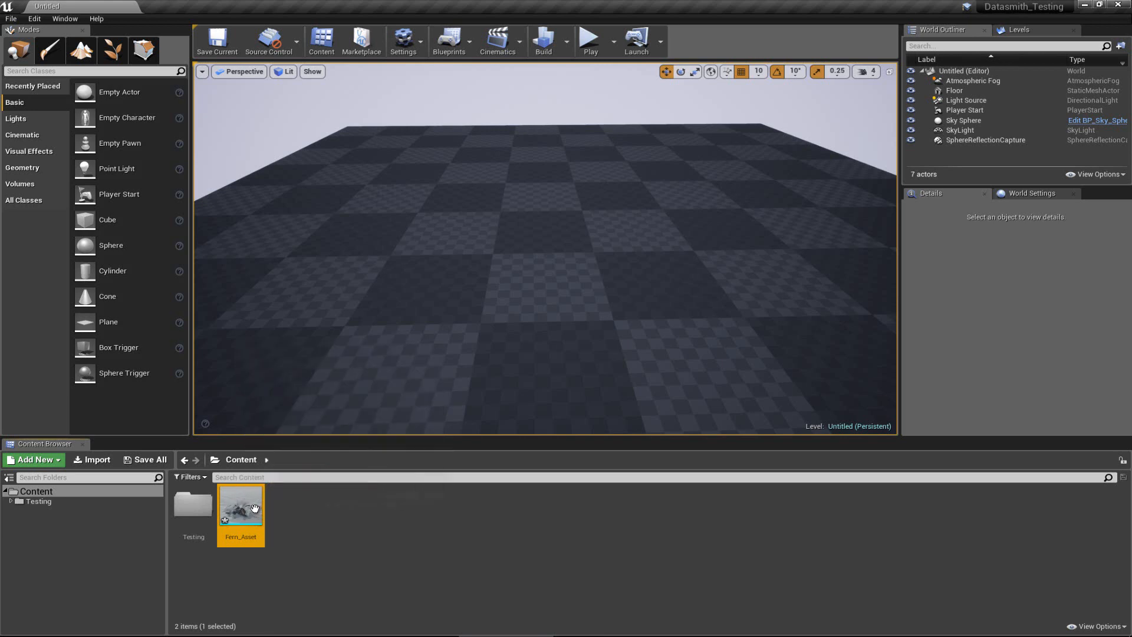
Place the Fern_Asset mesh on the level's floor and inspect its leaf geometry up close.
drag(256, 511, 546, 233)
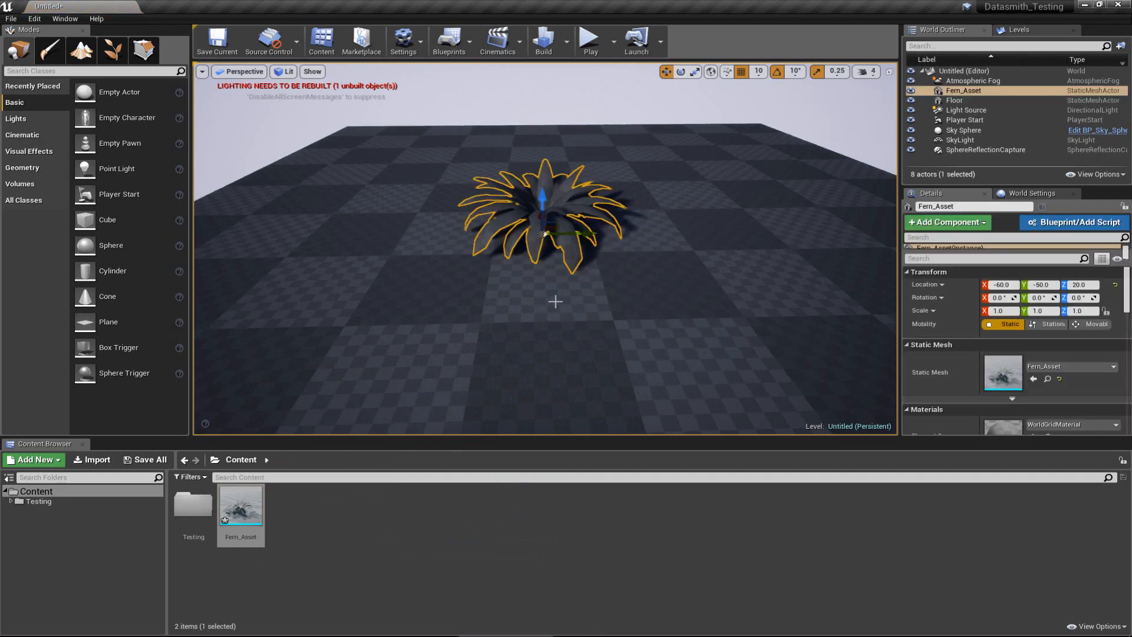
key(Escape)
key(w)
right_drag(558, 283, 550, 313)
key(s)
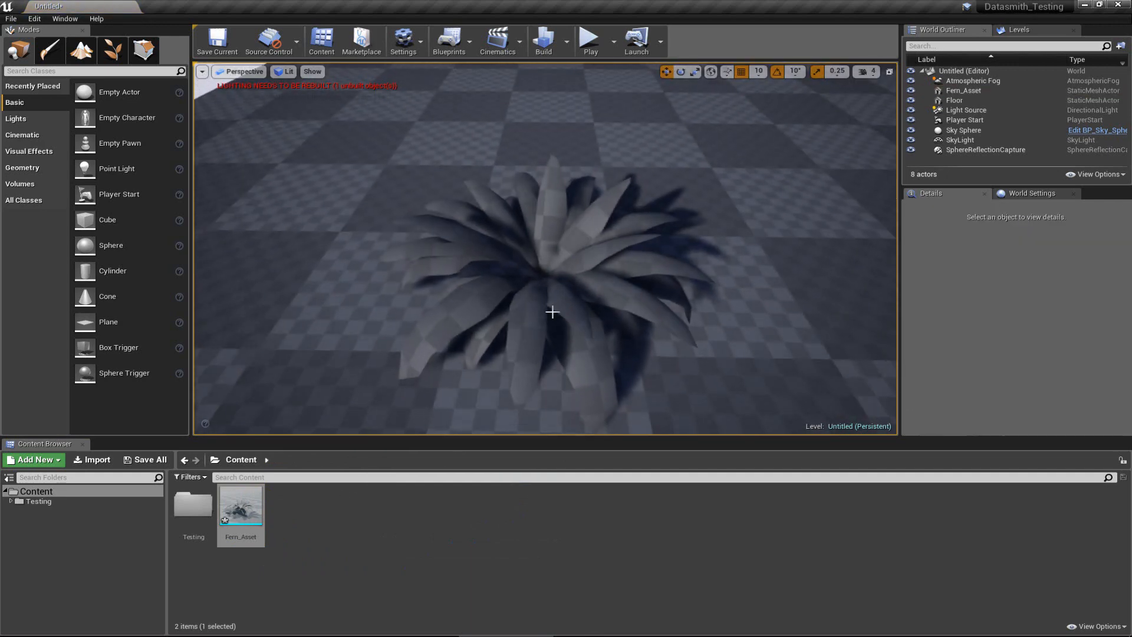
click(539, 282)
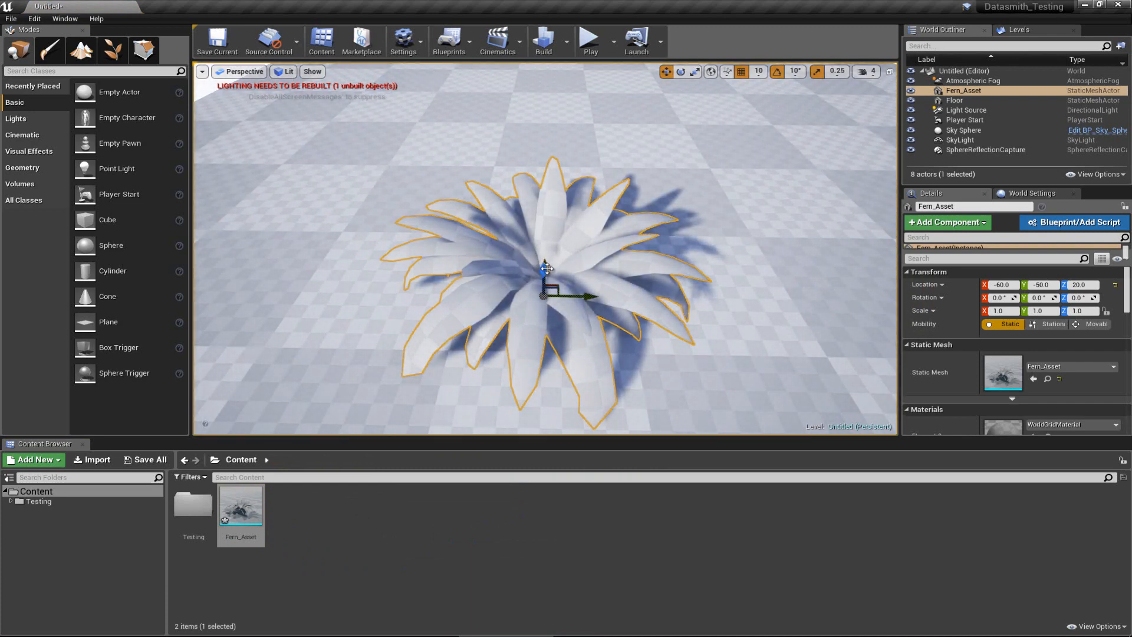
key(Escape)
mouse_move(547, 268)
right_down()
mouse_move(510, 190)
mouse_move(531, 190)
mouse_move(555, 289)
mouse_move(548, 248)
right_up()
key(w)
key(s)
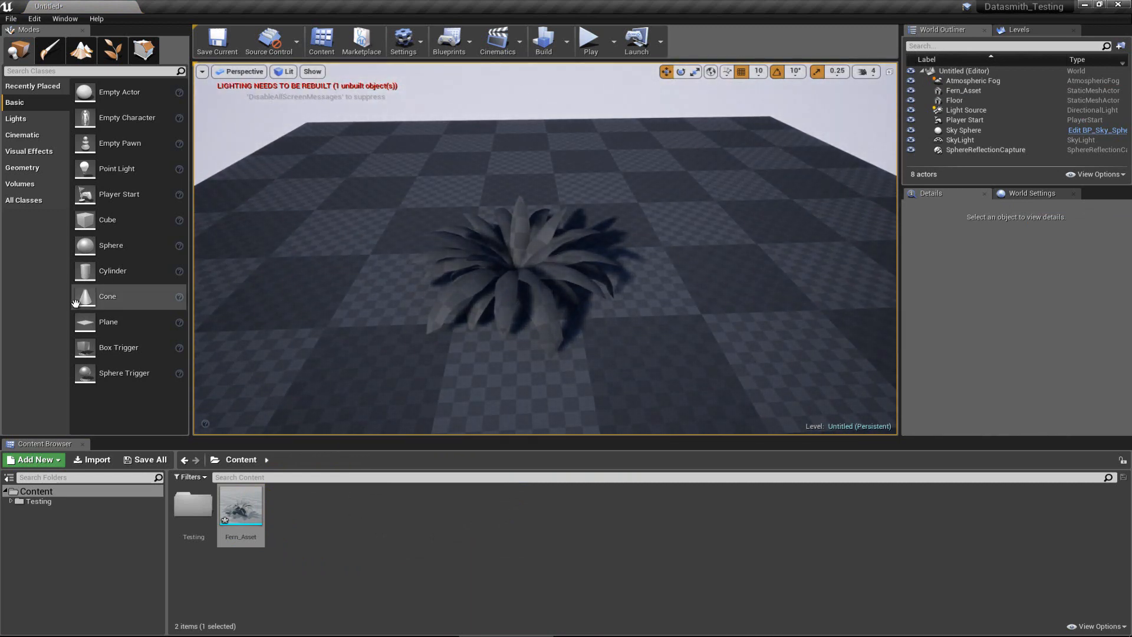
Import the five okdmY_4K textures (Albedo, Normal, Opacity, Roughness and Translucency) into the Content folder, with the fern selected in the level.
click(520, 271)
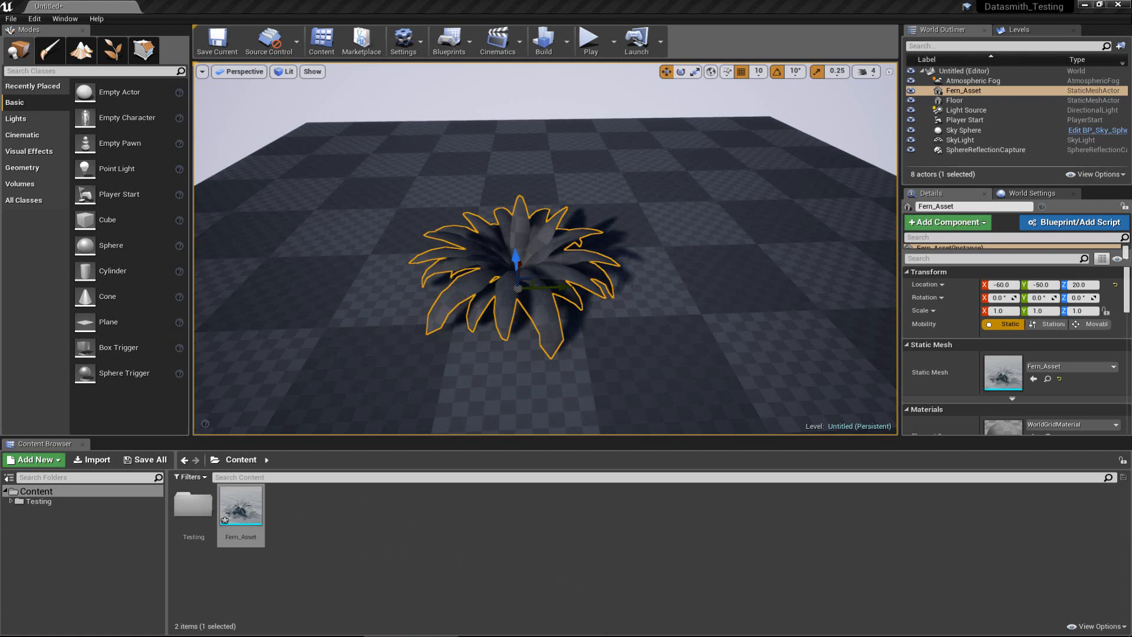
drag(425, 533, 647, 525)
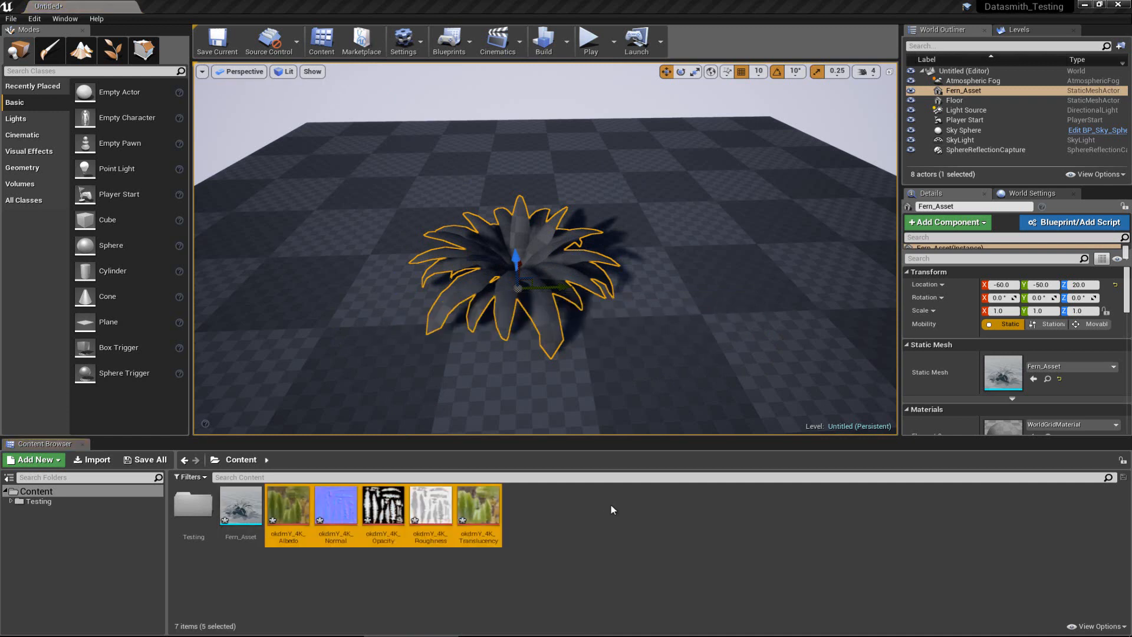
click(534, 531)
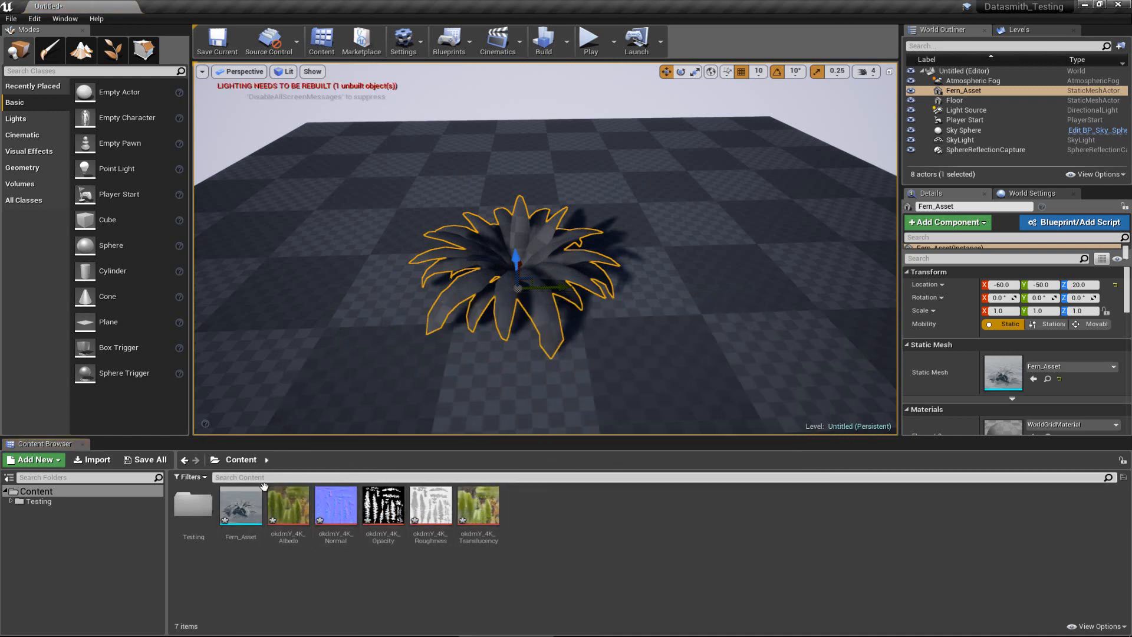
Create a new material named M_Fern_Base in the Content folder.
right_click(552, 521)
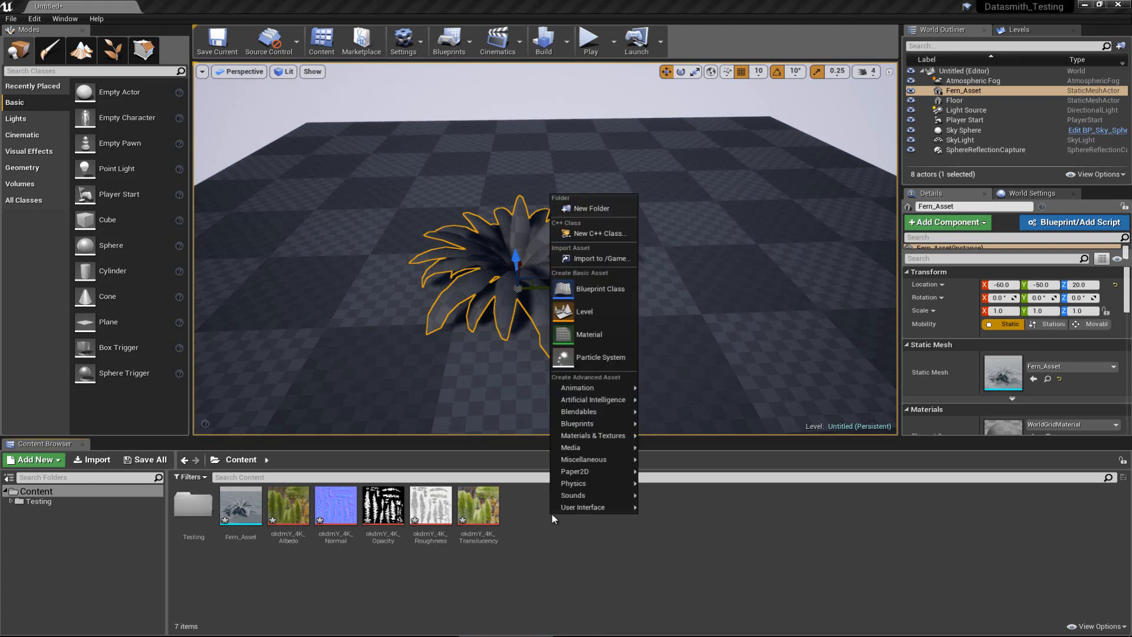
click(600, 341)
text(M_)
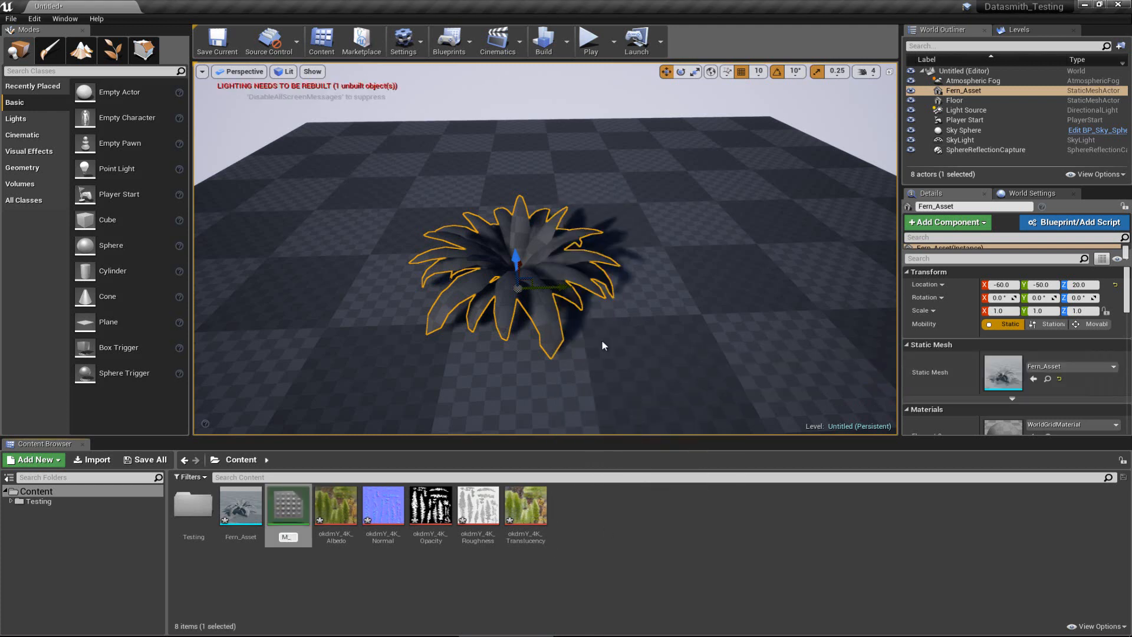
text(Fern_Materia)
key(BackSpace)
key(BackSpace)
key(BackSpace)
key(BackSpace)
key(BackSpace)
key(BackSpace)
key(BackSpace)
text(Bas)
key(Return)
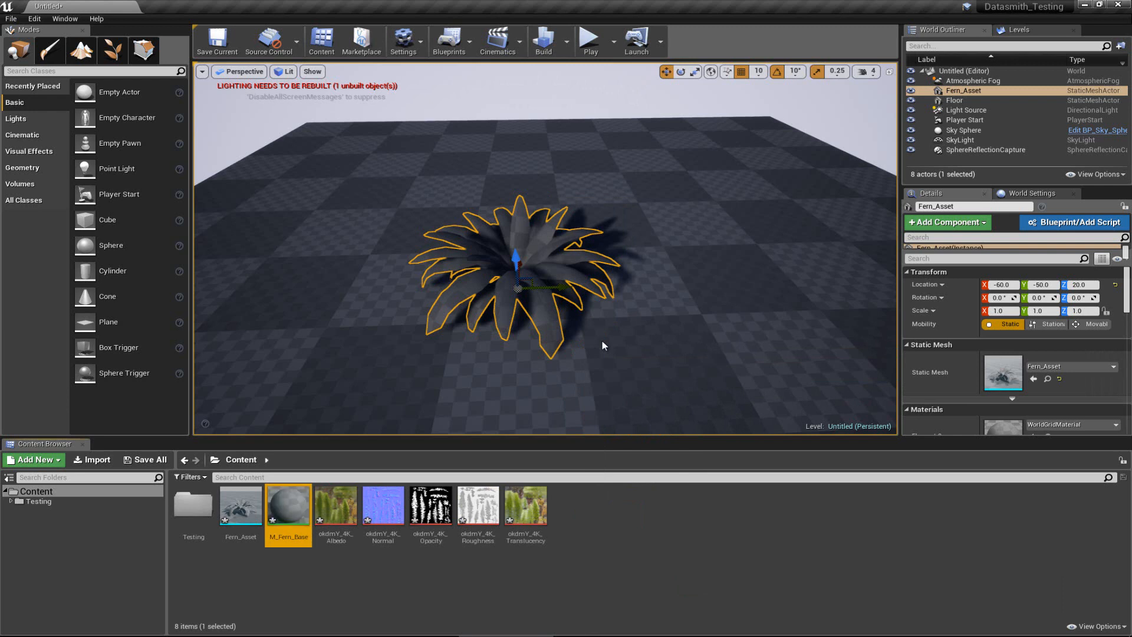
Assign M_Fern_Base to the material slot of the fern in the level.
drag(294, 513, 1007, 426)
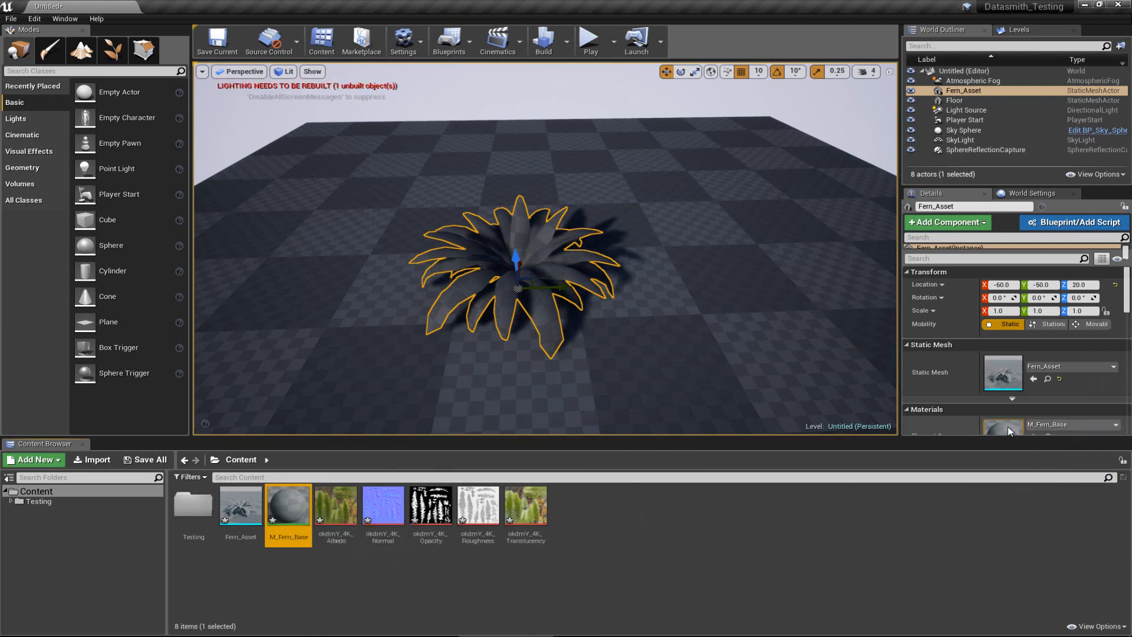
right_drag(512, 272, 508, 274)
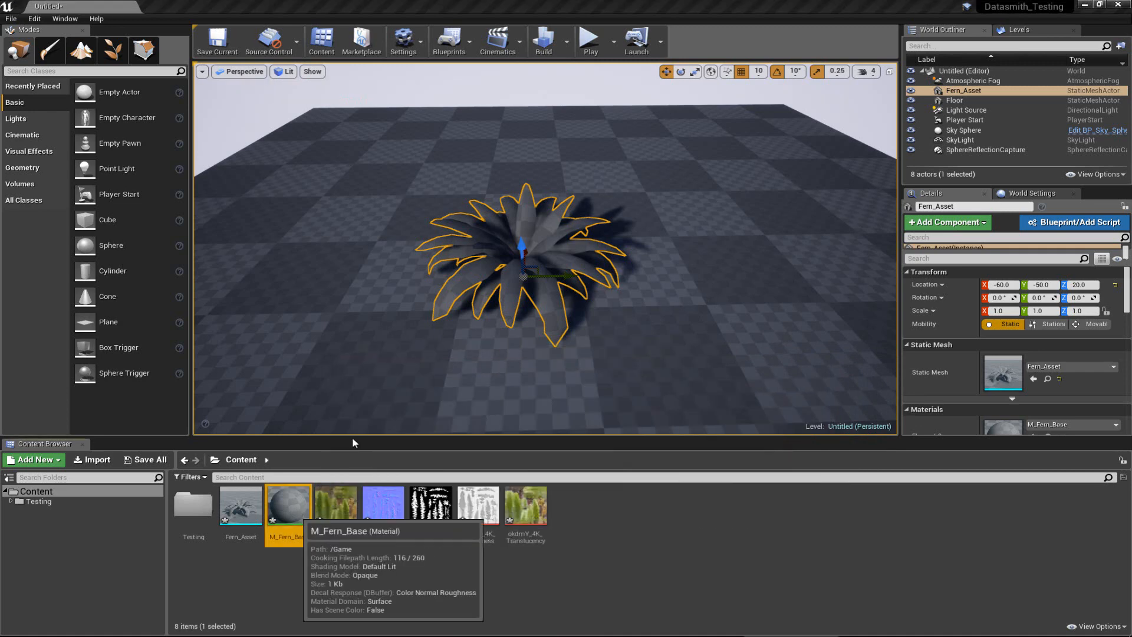
right_drag(574, 291, 571, 280)
Open M_Fern_Base for editing and place its editor window so the texture assets stay reachable.
click(299, 514)
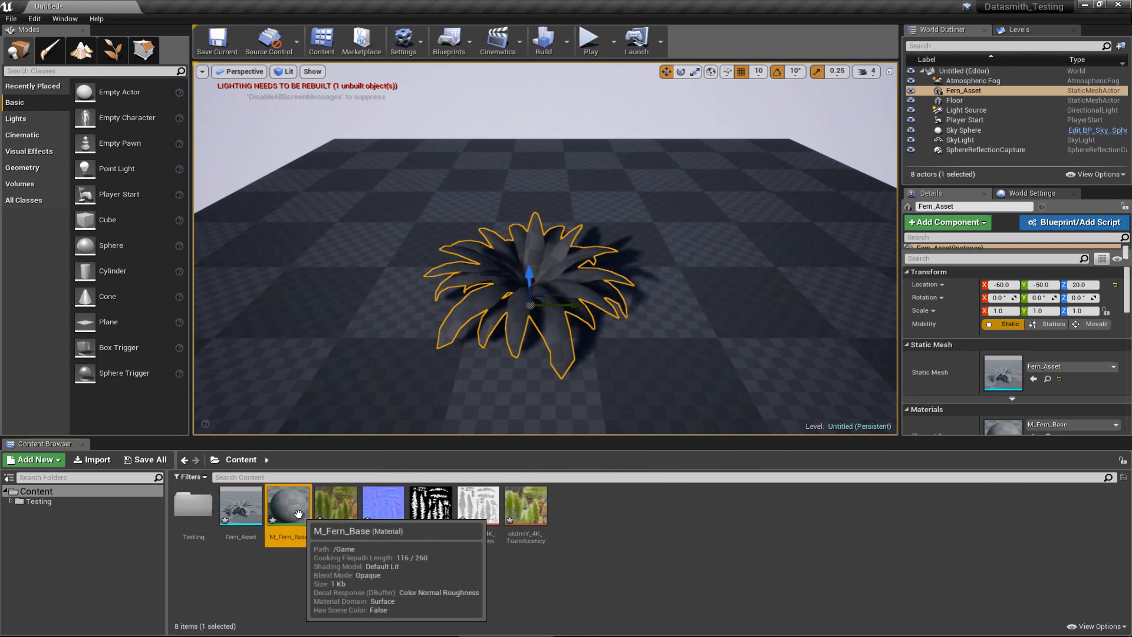
double_click(298, 514)
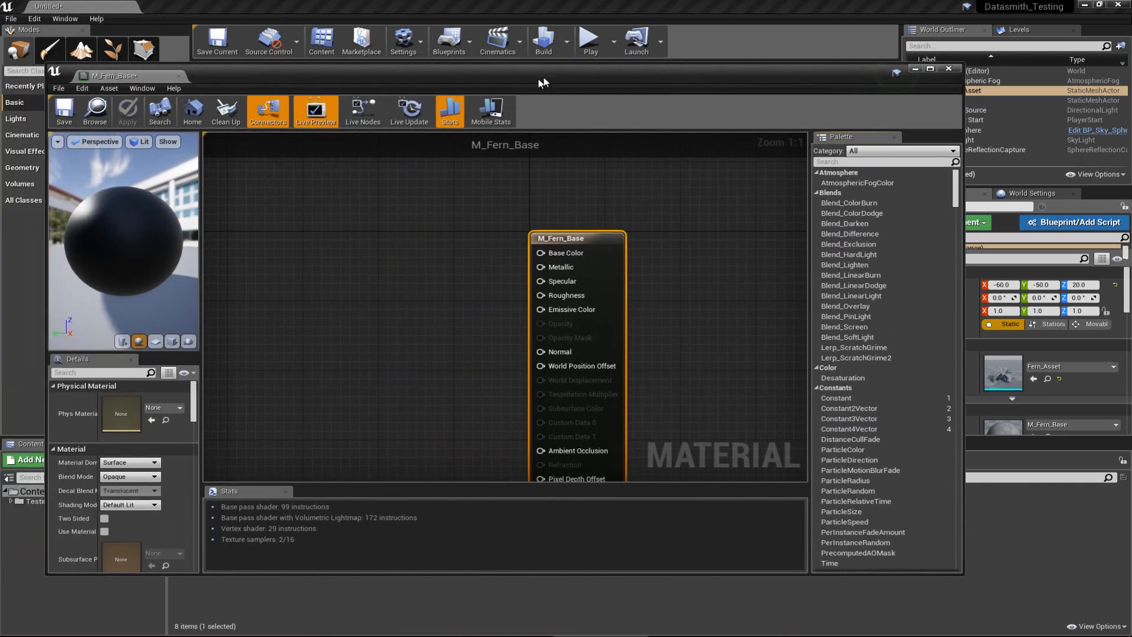
drag(543, 82, 596, 37)
scroll(508, 236, down, 1)
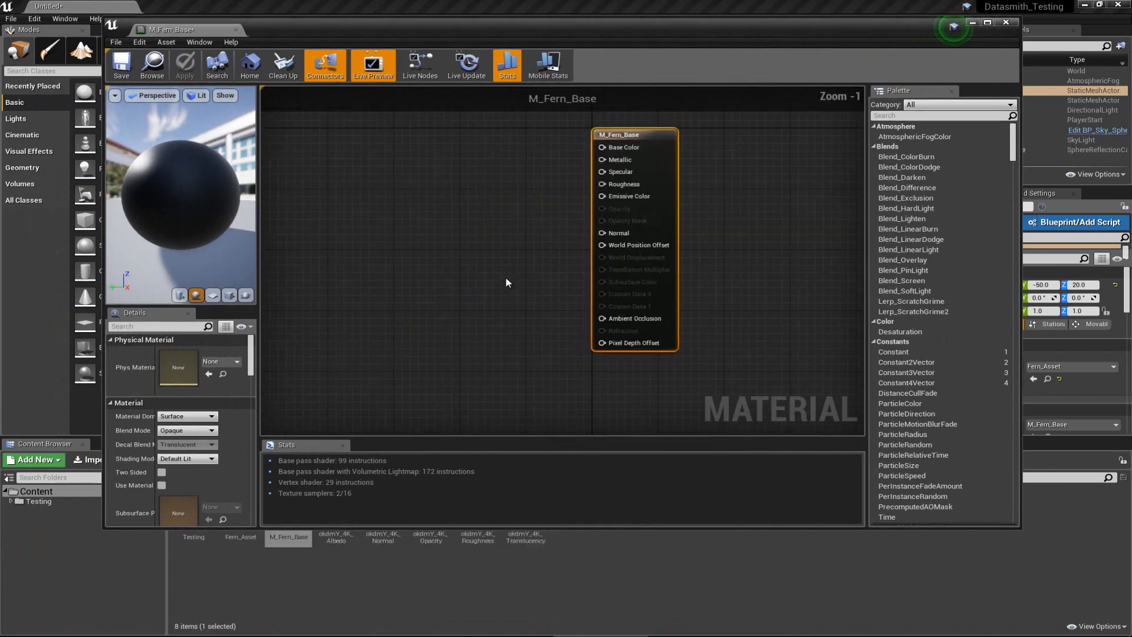
drag(406, 35, 447, 22)
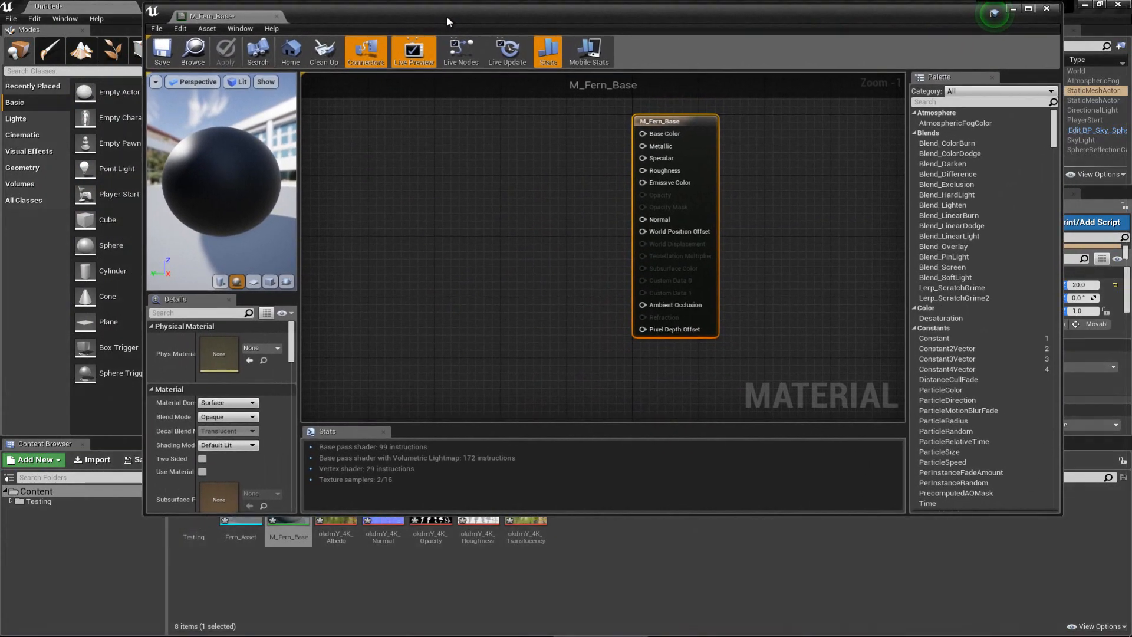
Add the Albedo, Normal, Opacity, Roughness and Translucency textures to the M_Fern_Base graph as texture samples.
click(336, 531)
ctrl+click(383, 530)
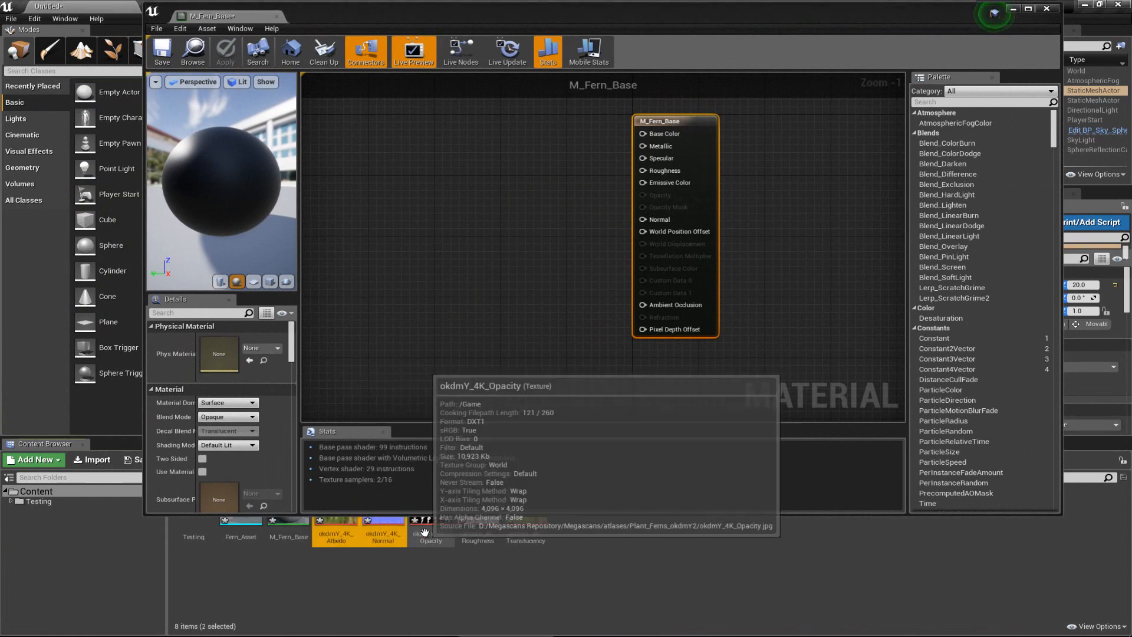
shift+click(525, 530)
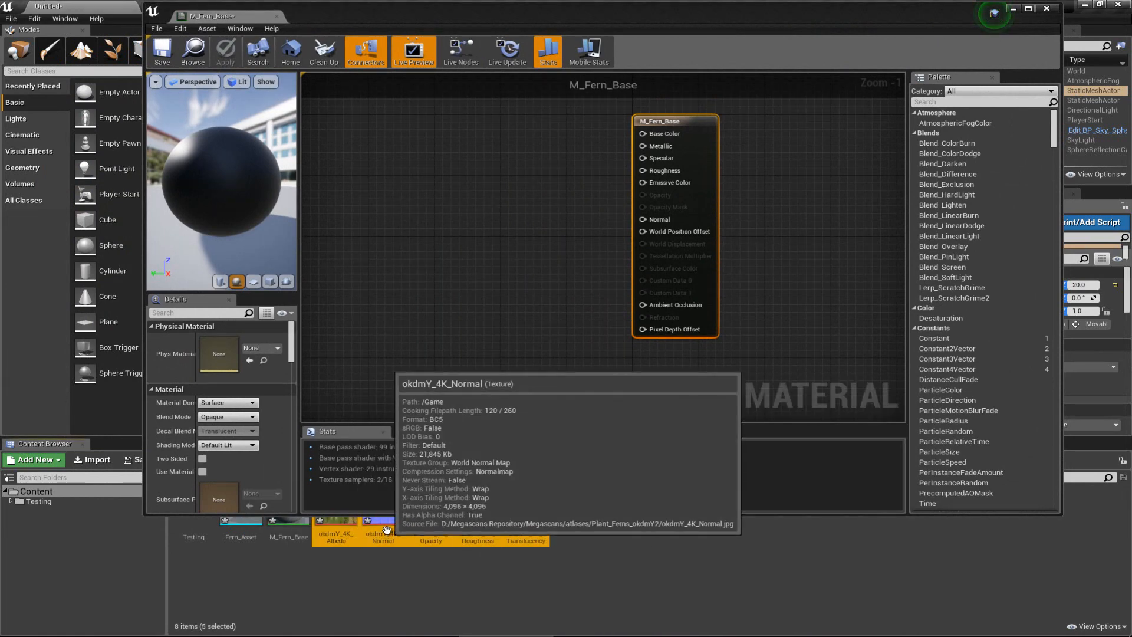
drag(379, 538, 422, 199)
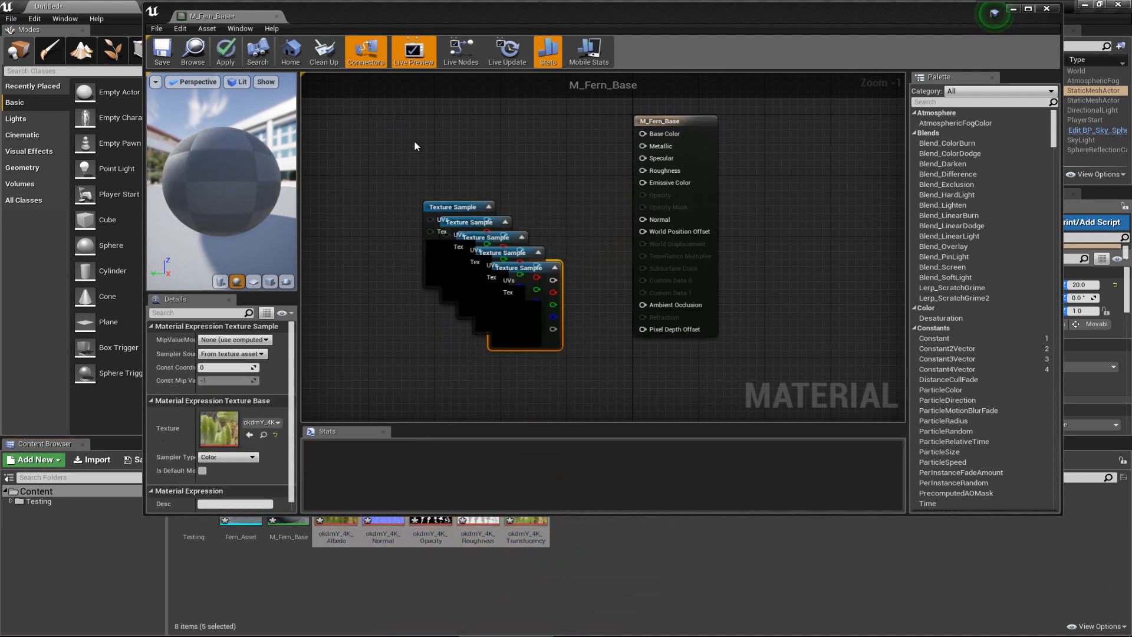
Arrange the texture samples in one column, ordered Albedo, Normal, Opacity, Roughness and Translucency.
right_drag(414, 142, 425, 195)
drag(453, 262, 400, 117)
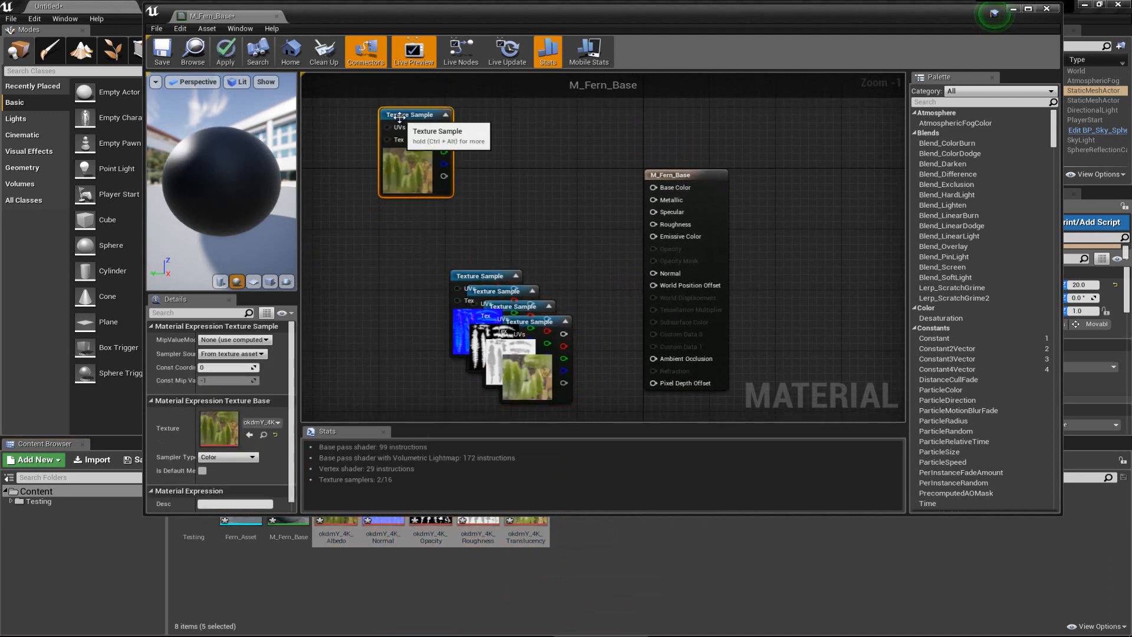
drag(481, 280, 410, 218)
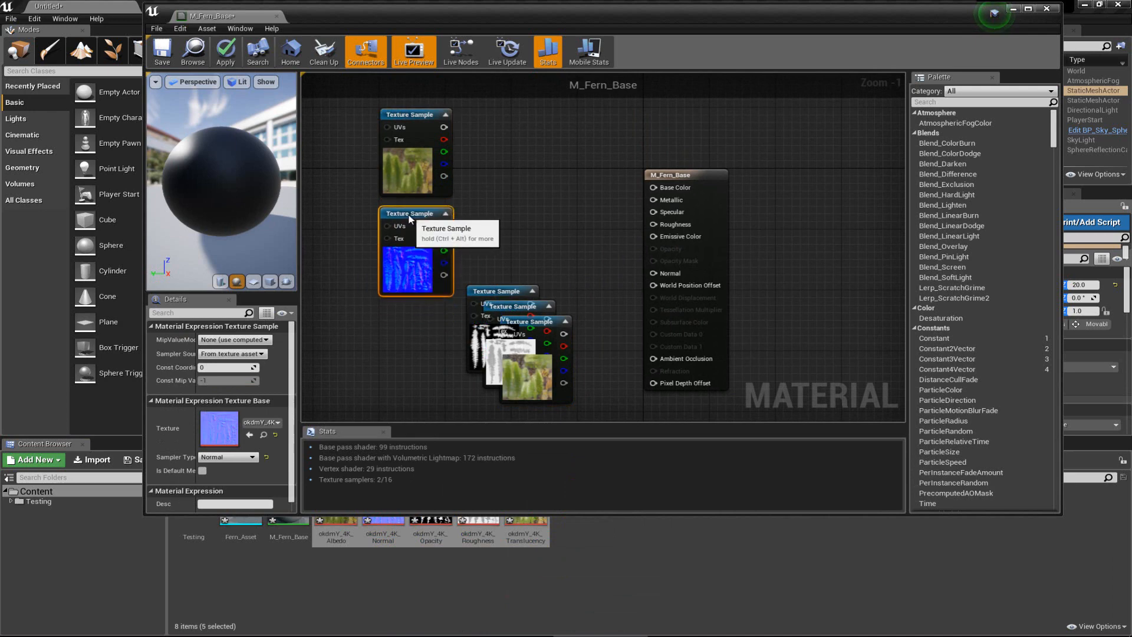
drag(495, 295, 408, 318)
right_drag(463, 356, 463, 270)
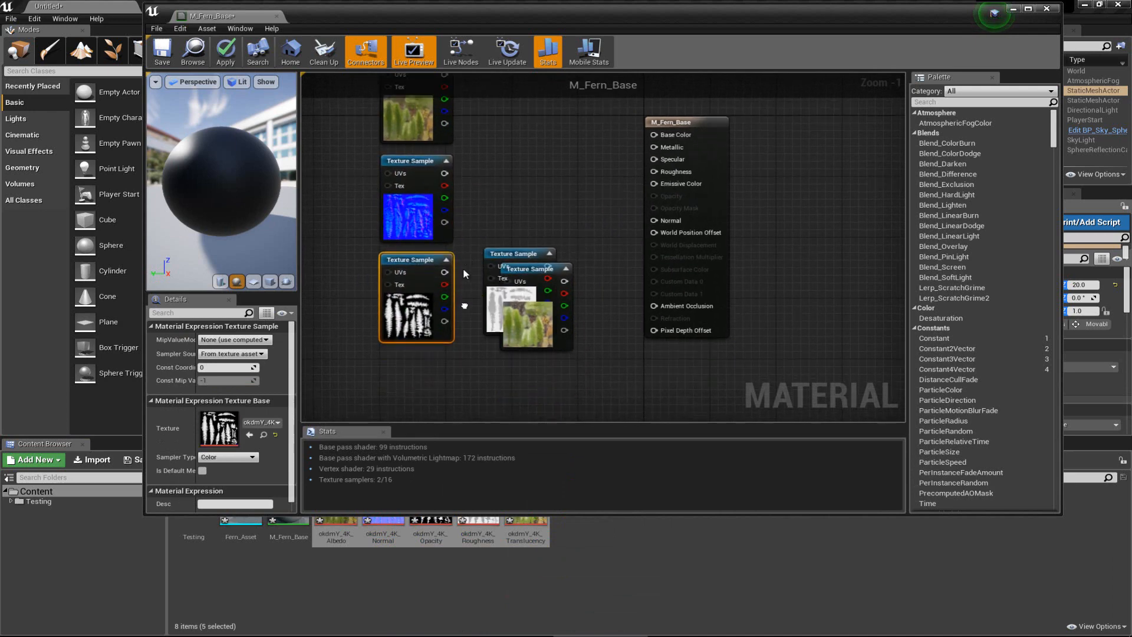
scroll(489, 323, down, 2)
drag(526, 260, 538, 343)
drag(506, 250, 429, 331)
right_drag(481, 322, 486, 255)
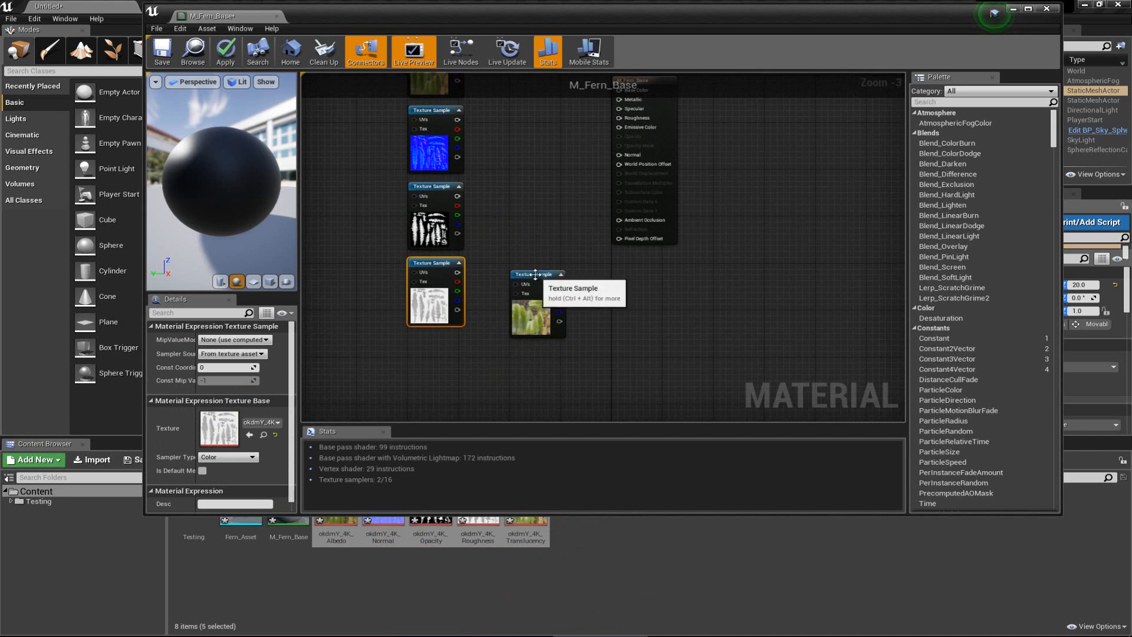
drag(535, 274, 431, 341)
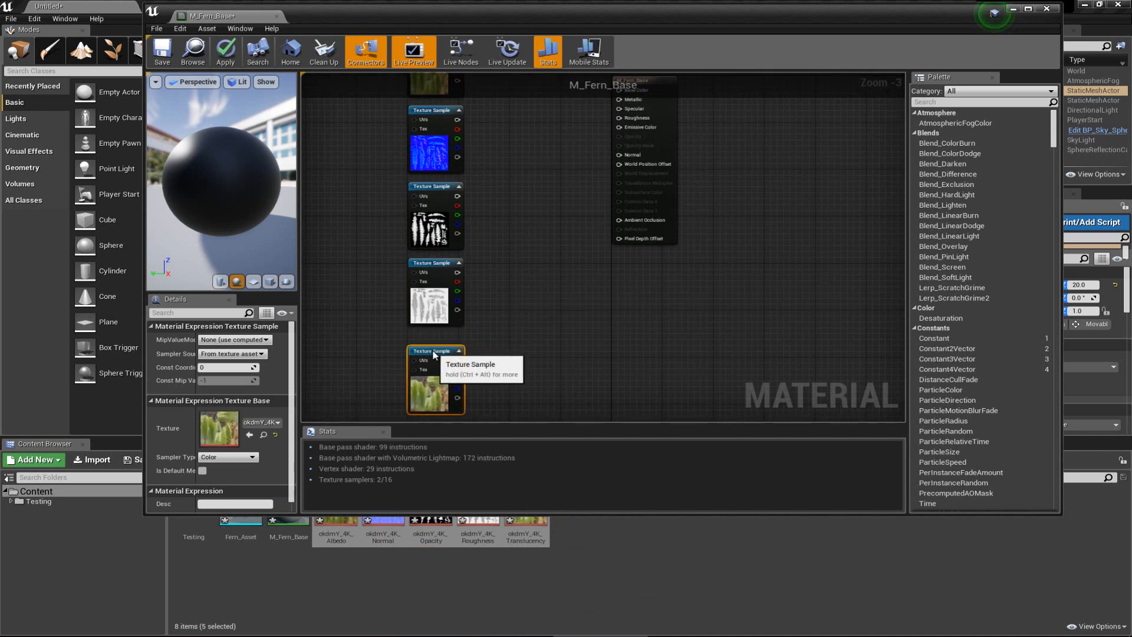
Connect the Albedo sample to Base Color and the Normal sample to the Normal input of the result node.
click(524, 278)
right_drag(561, 193, 545, 295)
click(628, 186)
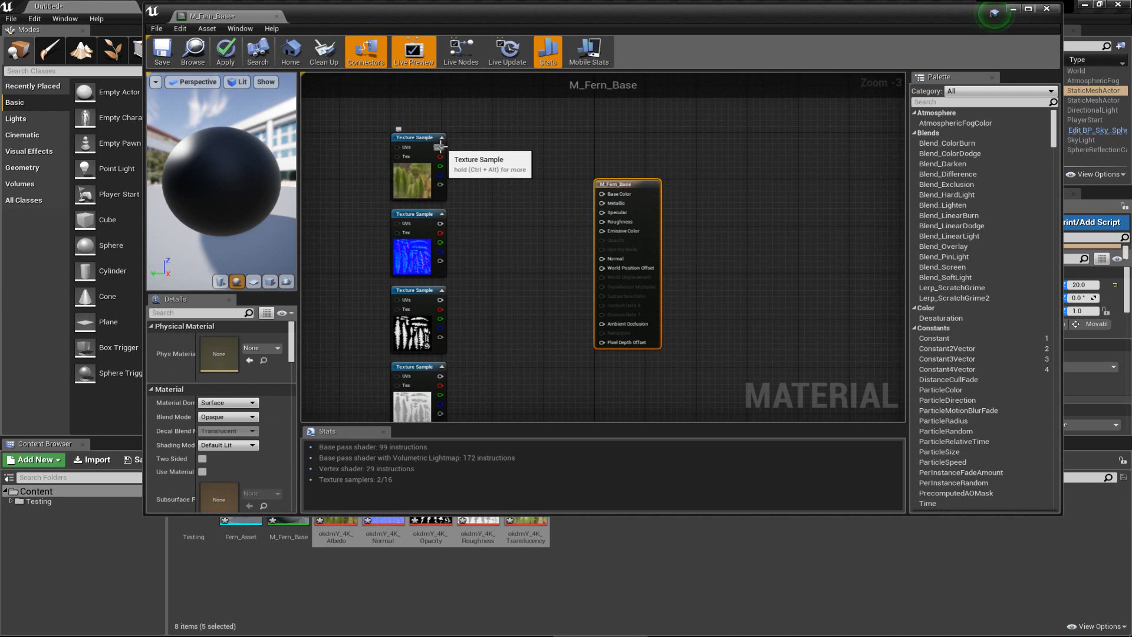
click(414, 143)
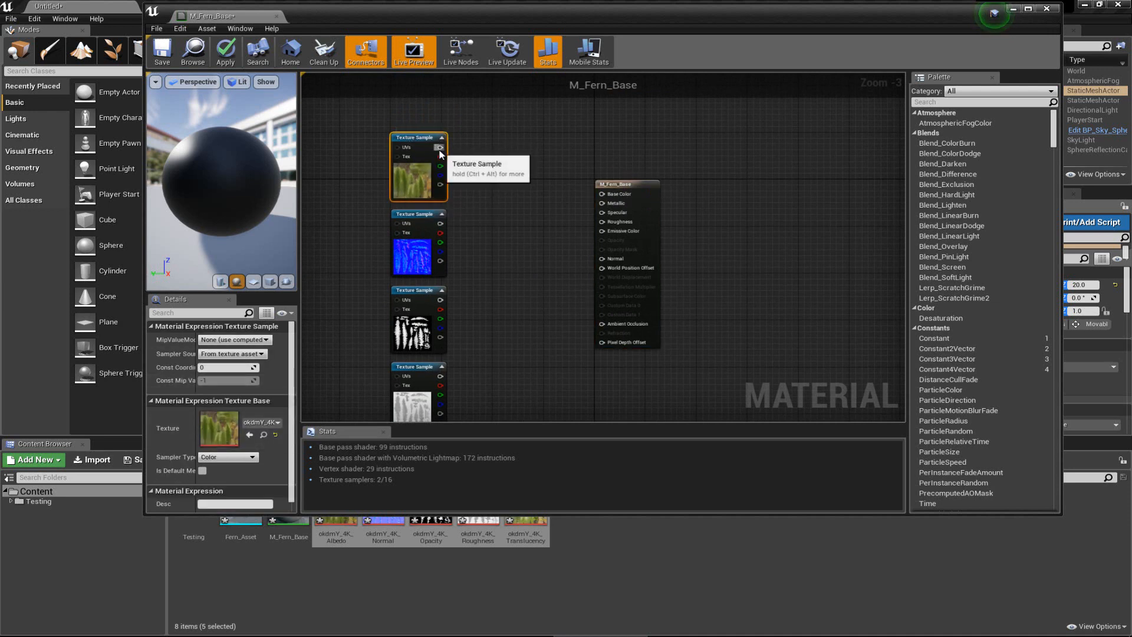
drag(441, 147, 613, 194)
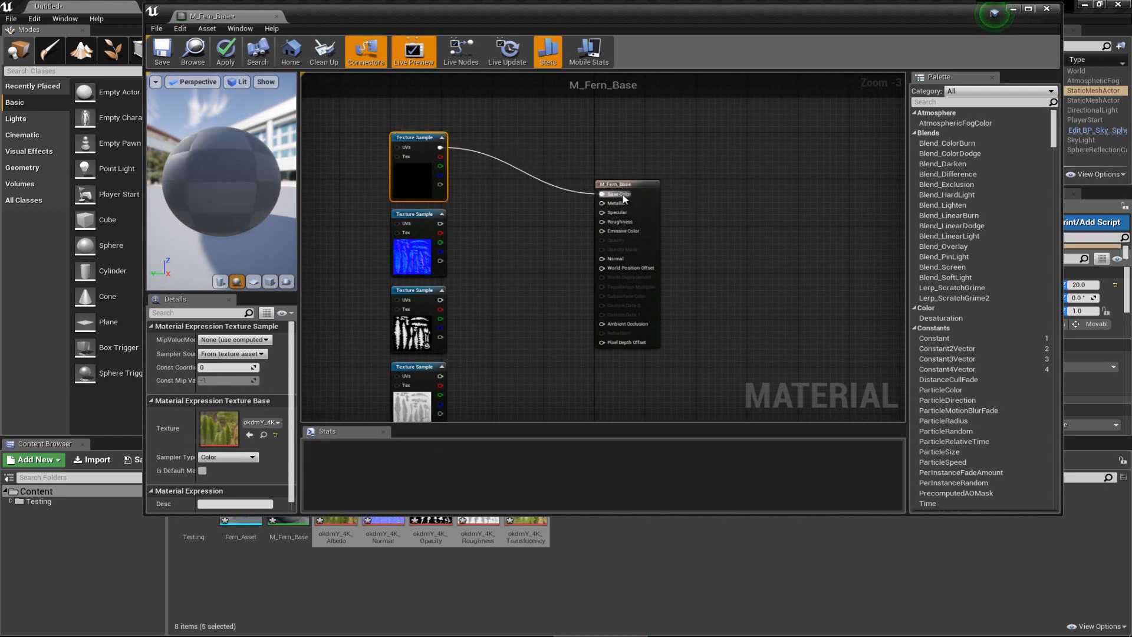
drag(443, 226, 607, 259)
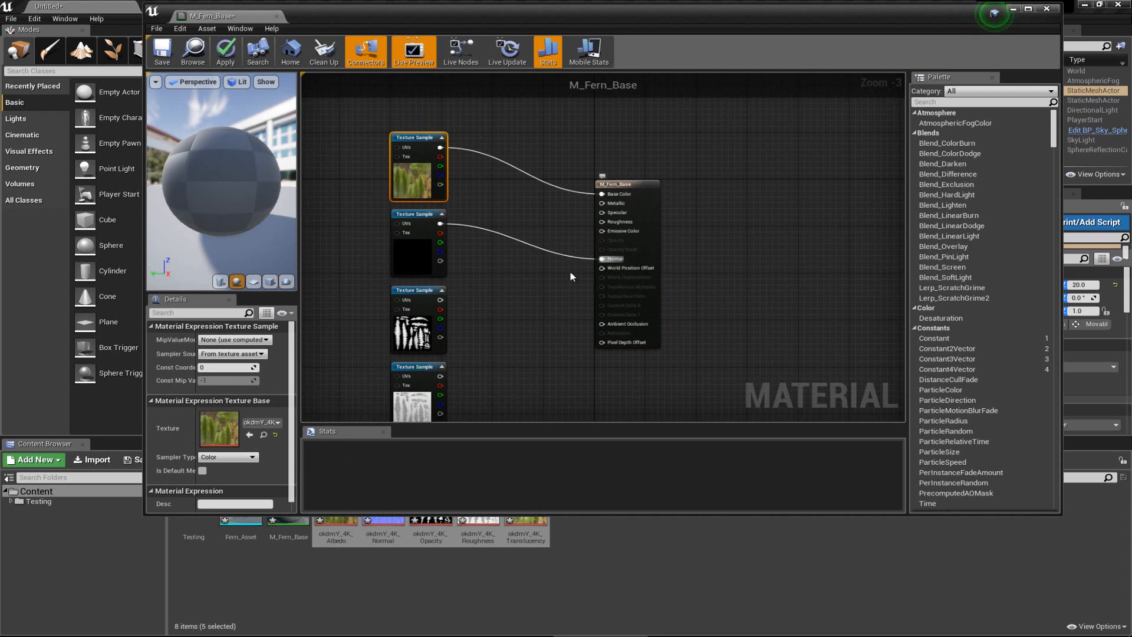
drag(440, 300, 514, 320)
click(573, 273)
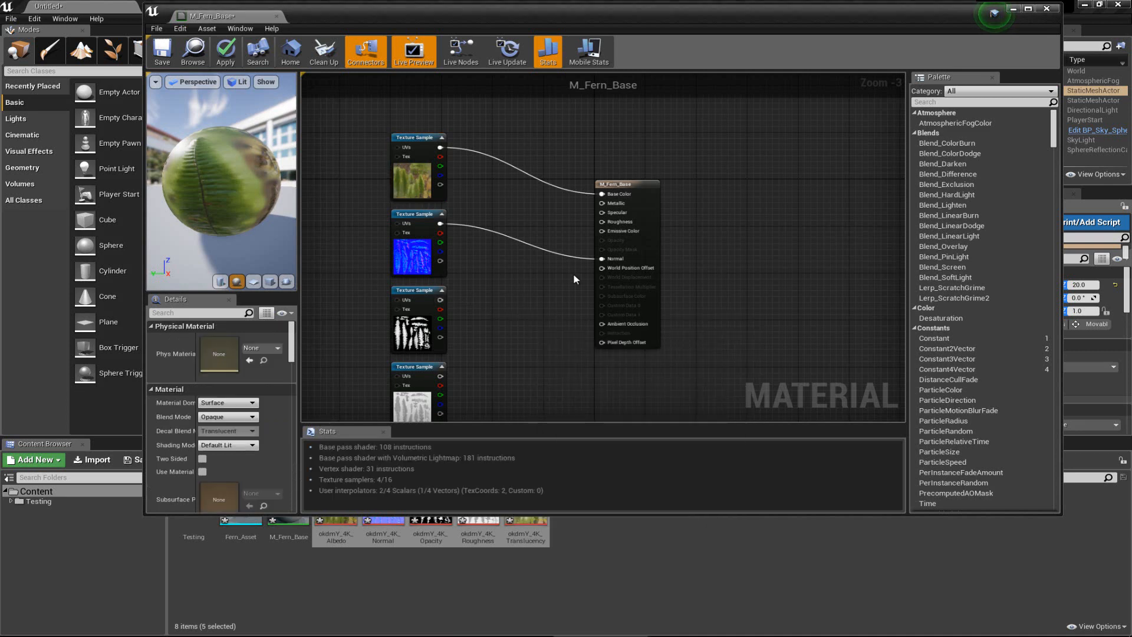
Select the M_Fern_Base result node and move it slightly higher in the graph.
click(630, 187)
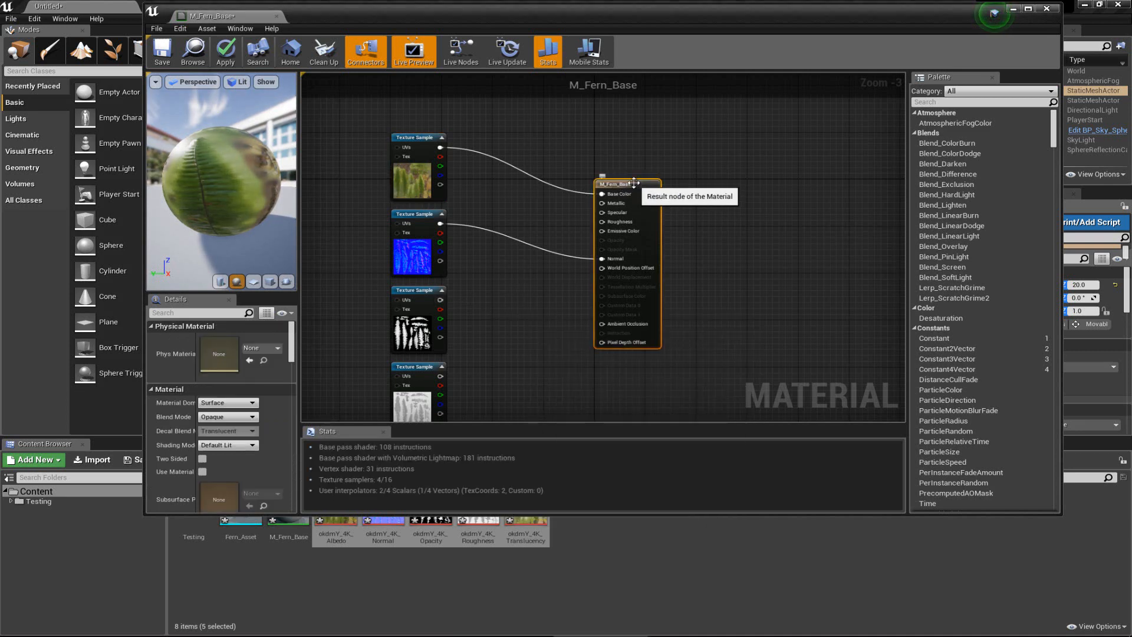
drag(629, 188, 635, 170)
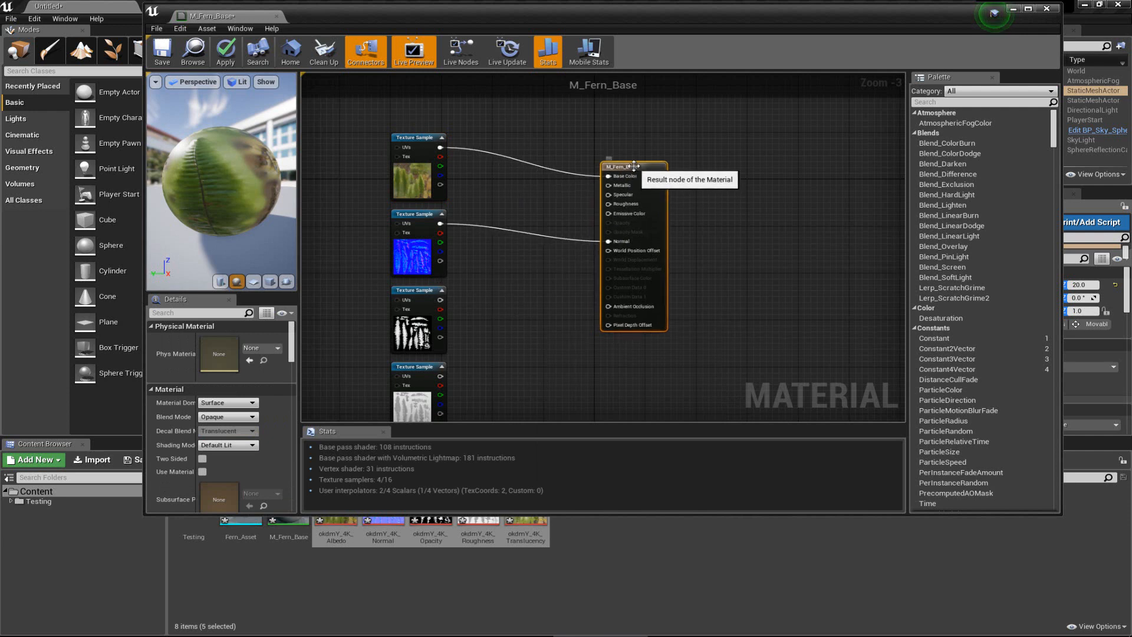
Set M_Fern_Base's blend mode to Masked and connect the Opacity sample to the Opacity Mask input.
click(231, 419)
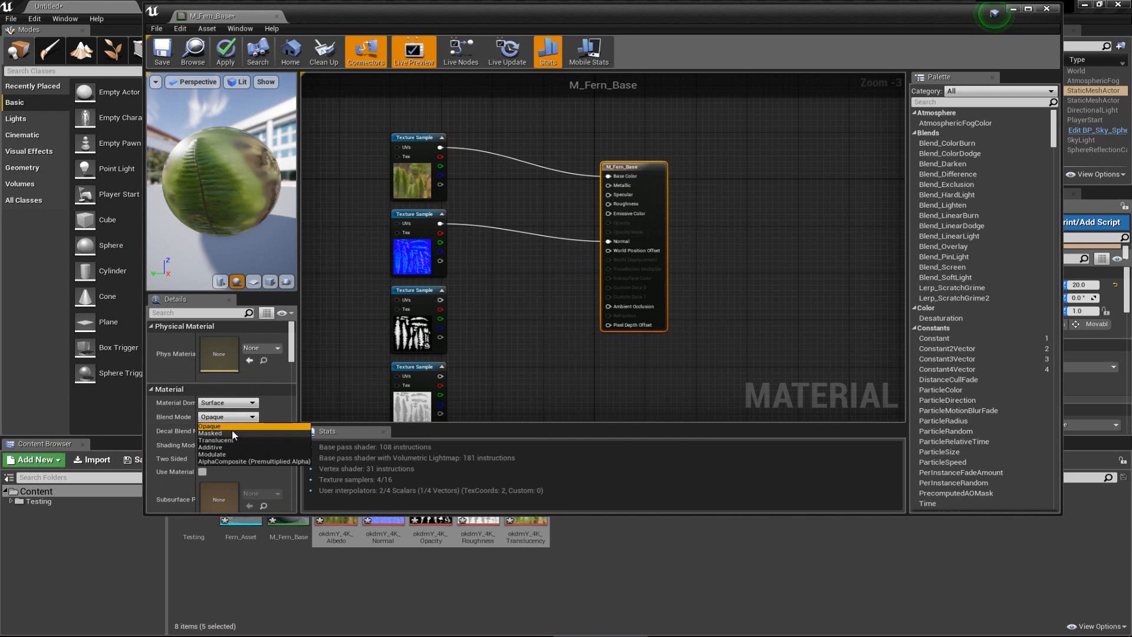
click(233, 433)
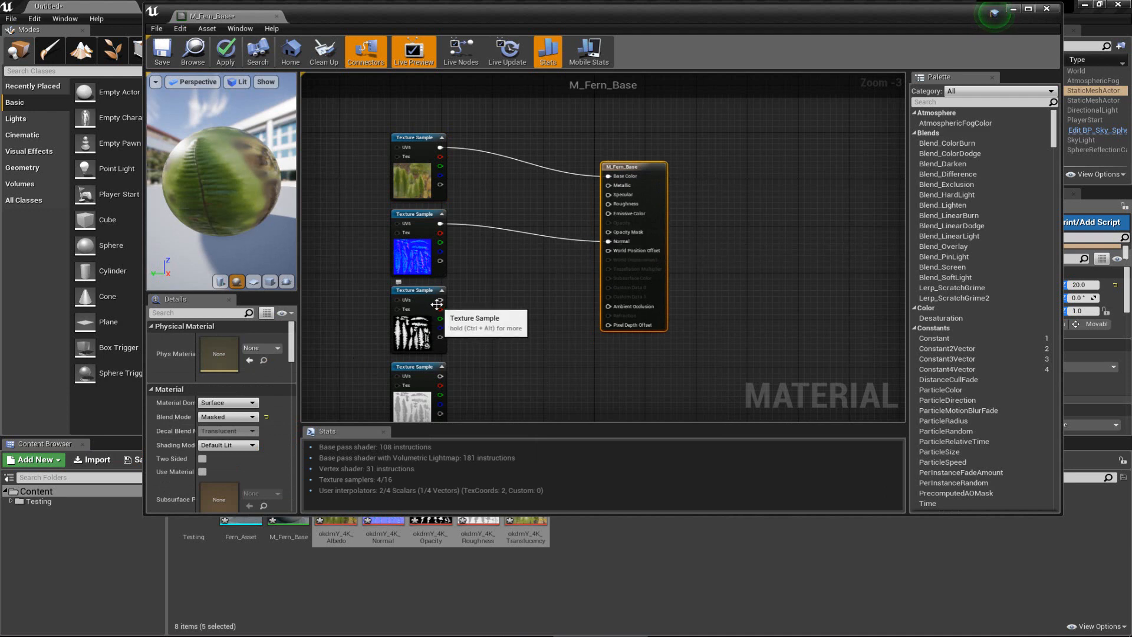
drag(440, 299, 615, 235)
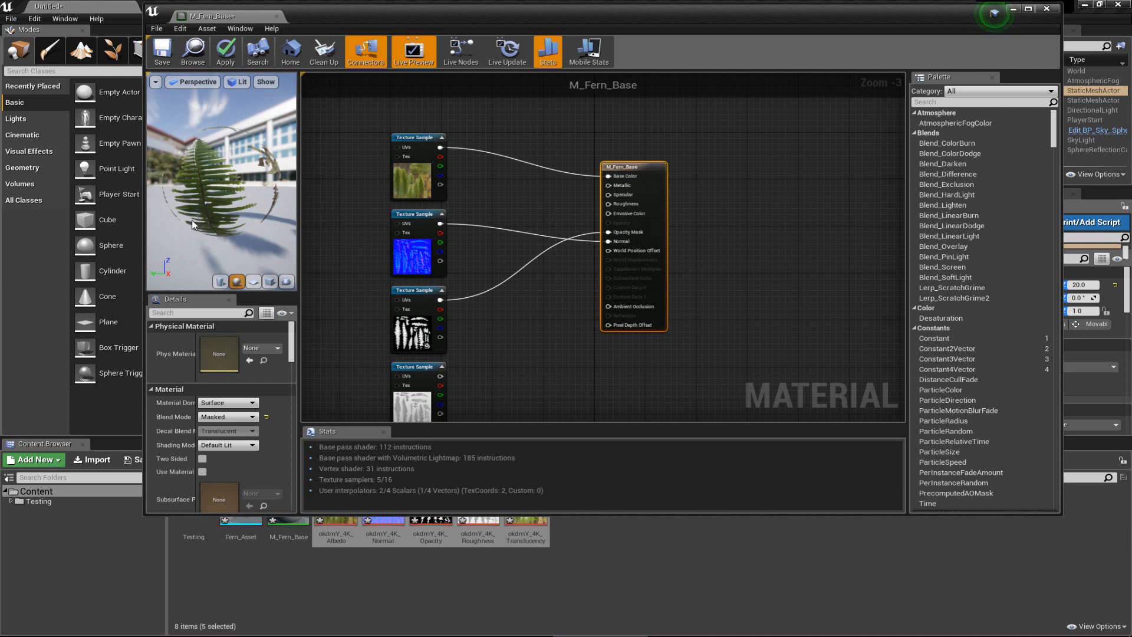
drag(211, 226, 235, 233)
Connect the Roughness sample to the Roughness input of the result node and select the Translucency sample.
right_drag(569, 365, 565, 321)
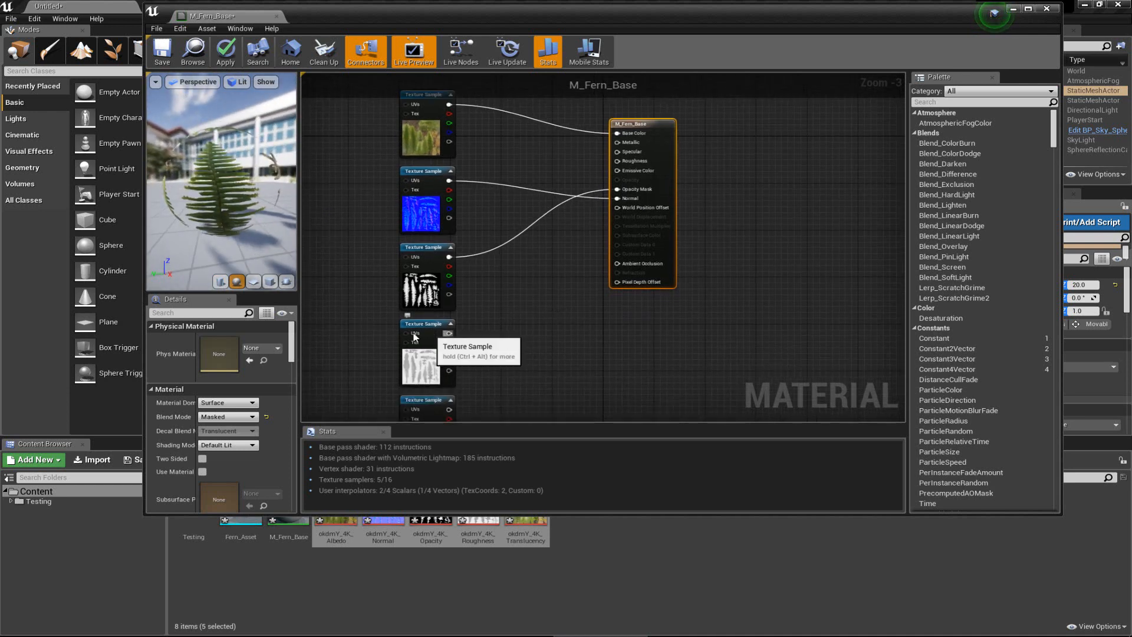
click(428, 324)
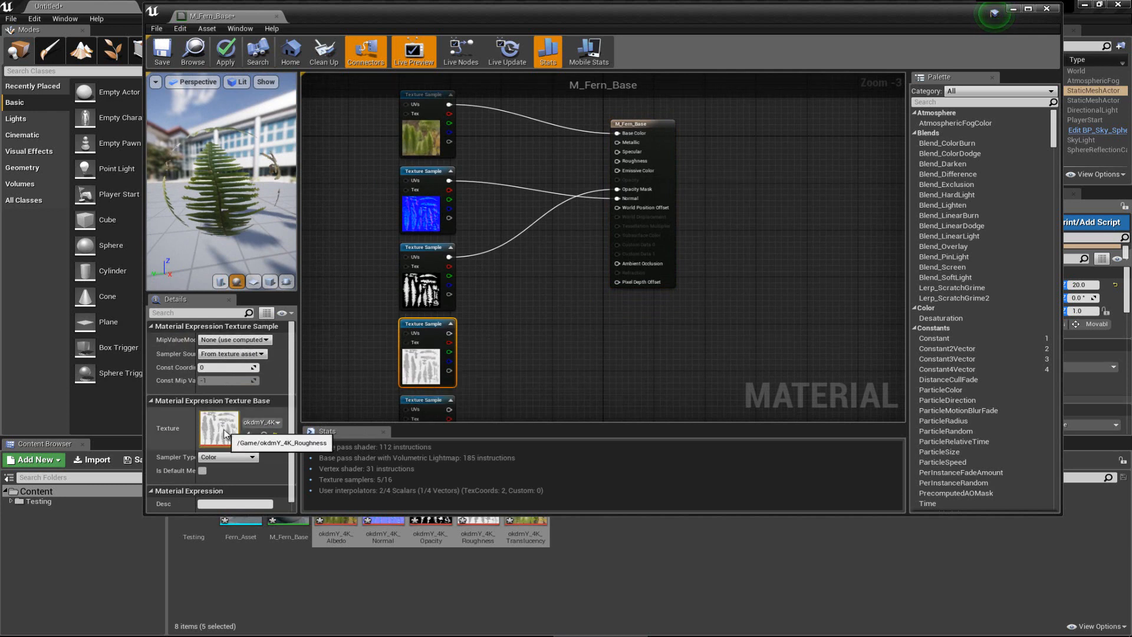
drag(449, 333, 623, 158)
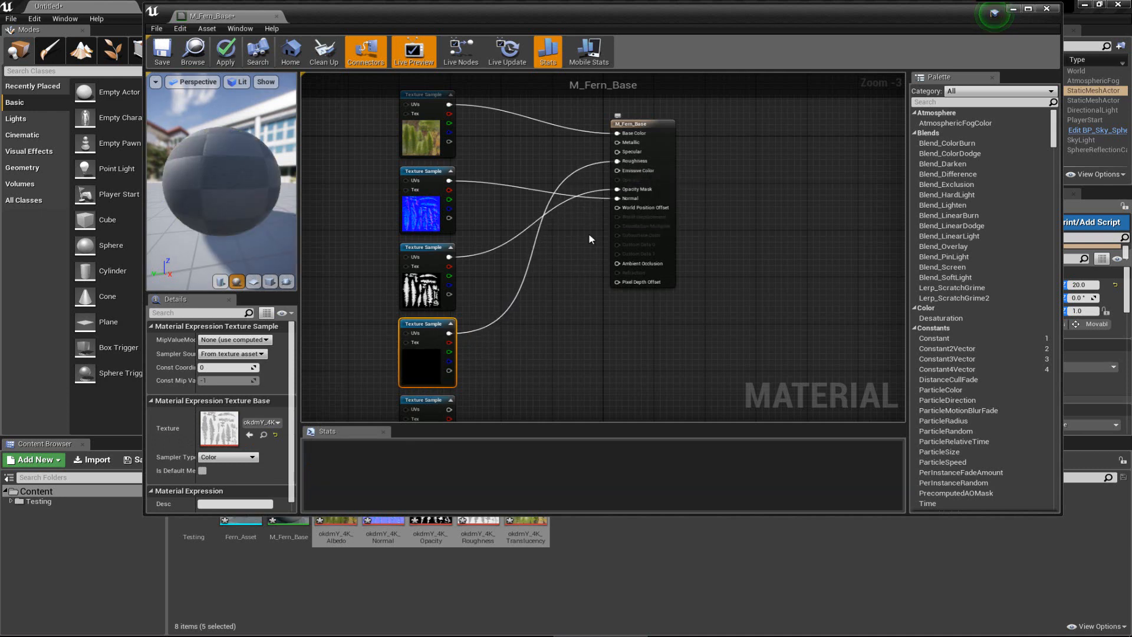
right_drag(504, 349, 496, 286)
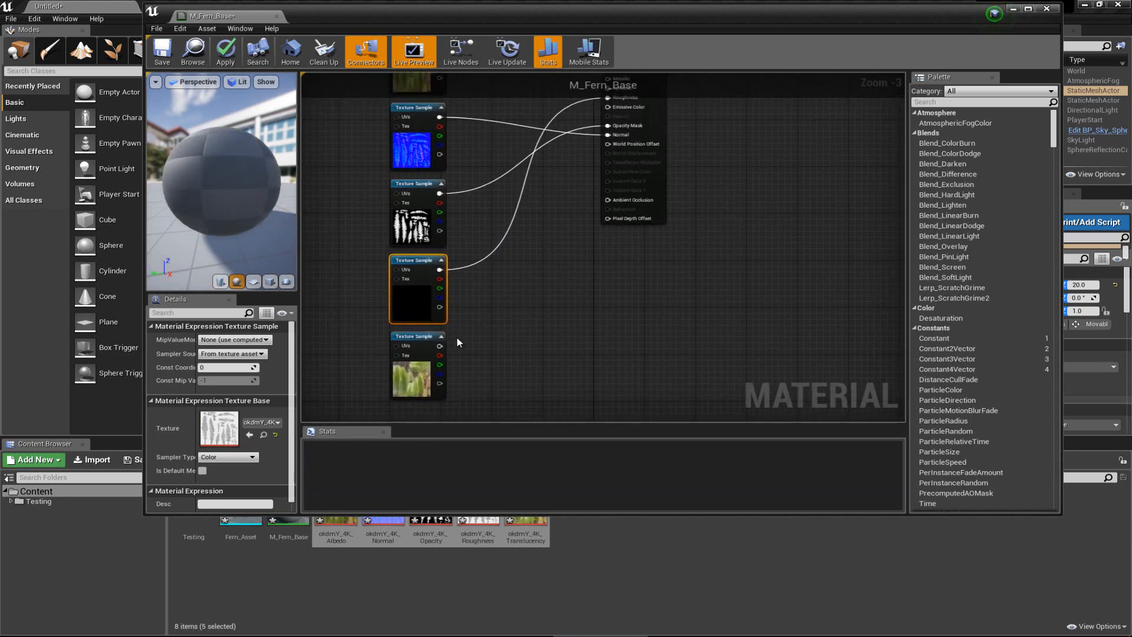
click(417, 366)
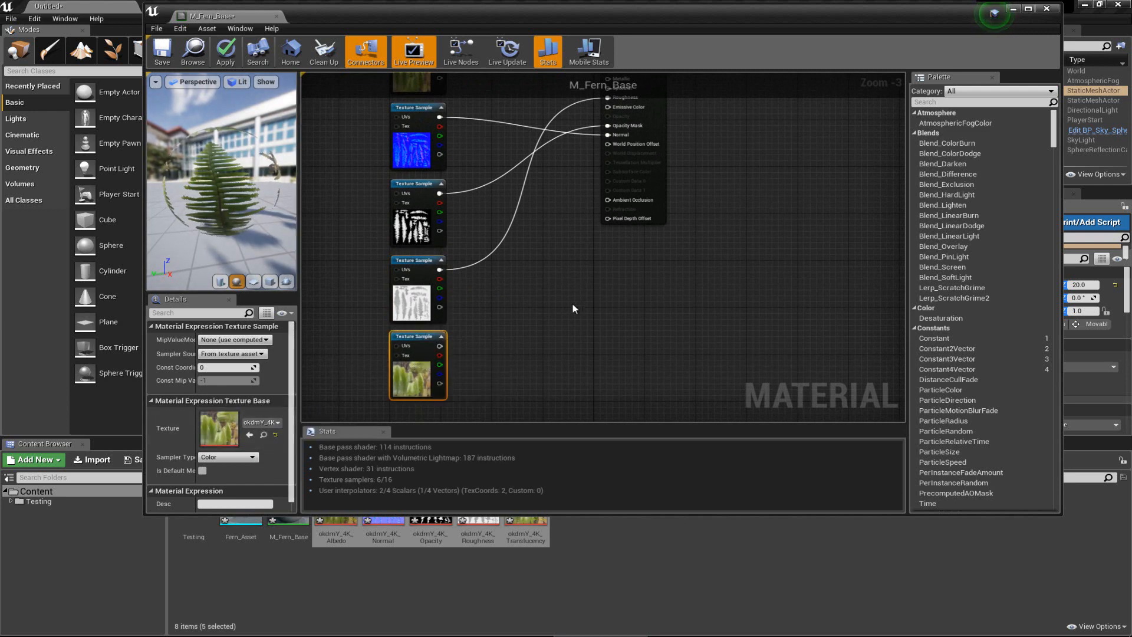
Set the M_Fern_Base result node's shading model to Two Sided Foliage and enable Two Sided.
right_drag(597, 272, 596, 340)
click(635, 127)
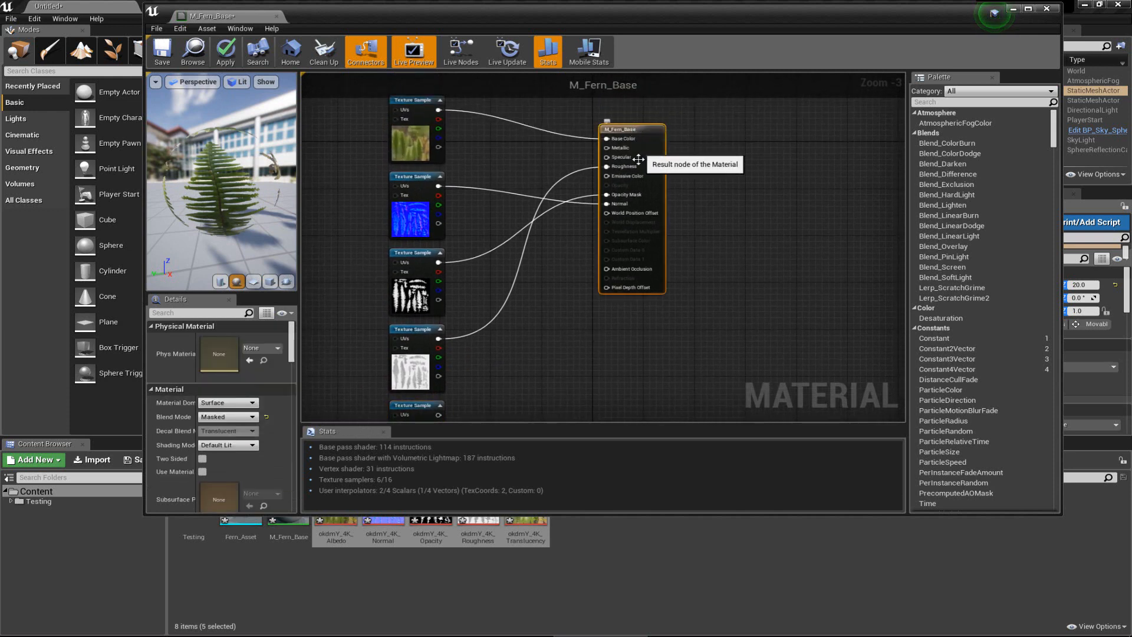
click(251, 402)
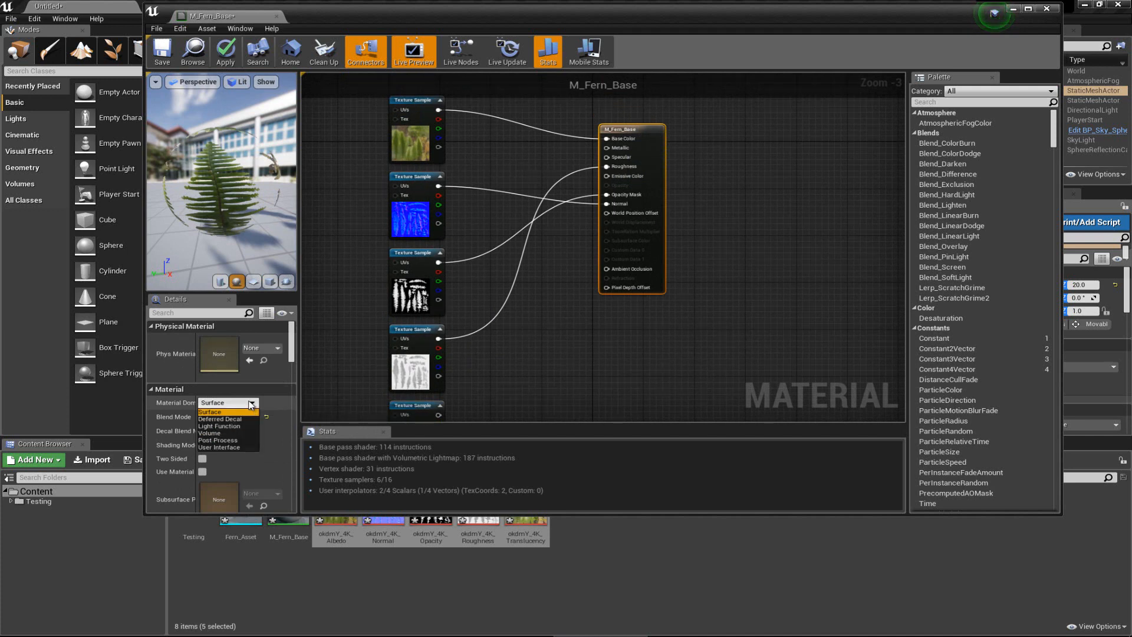
click(252, 404)
click(241, 417)
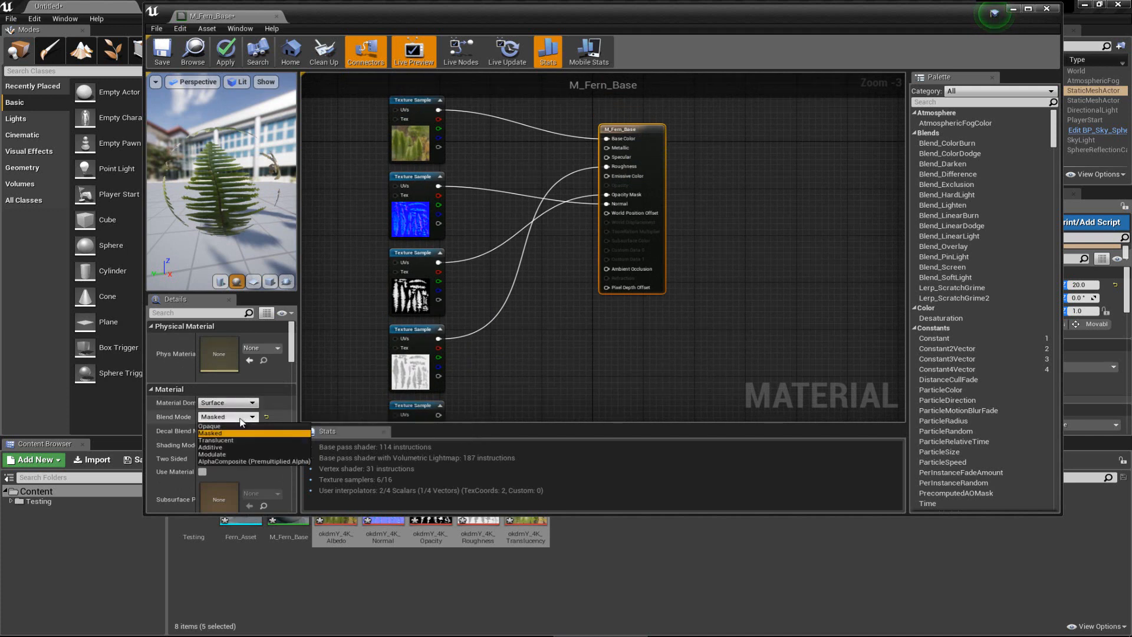
click(241, 421)
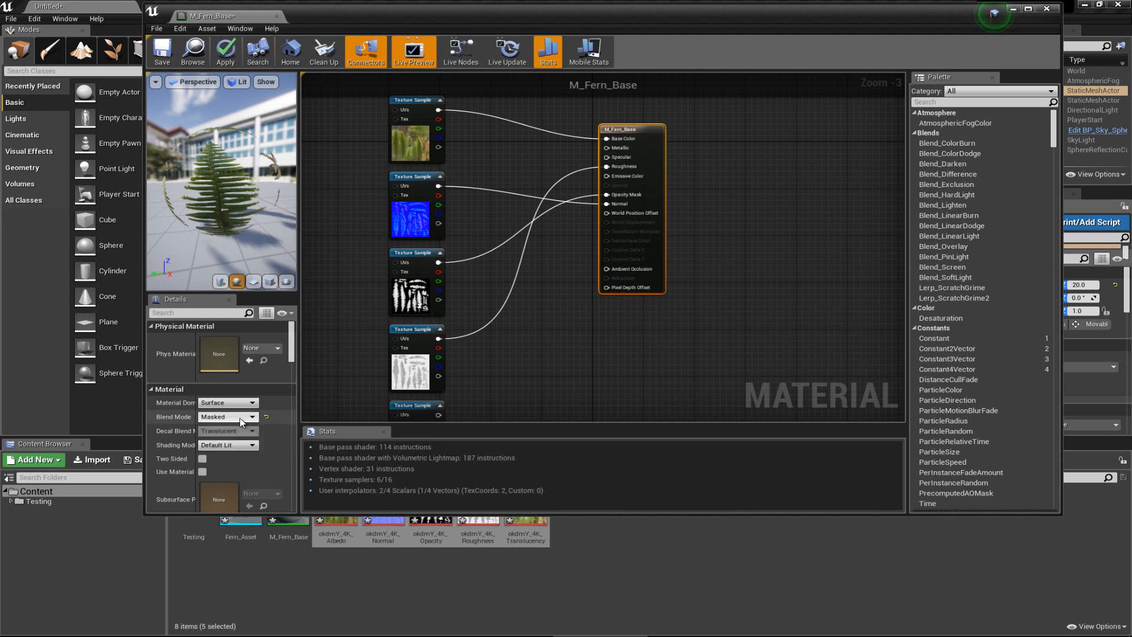
click(250, 447)
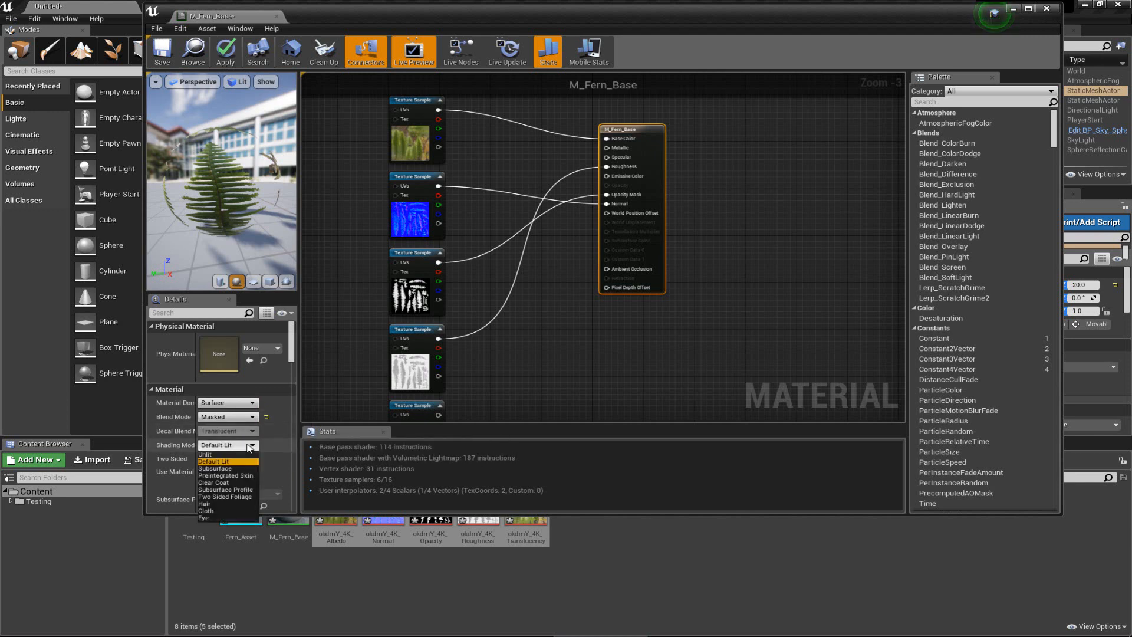
click(234, 497)
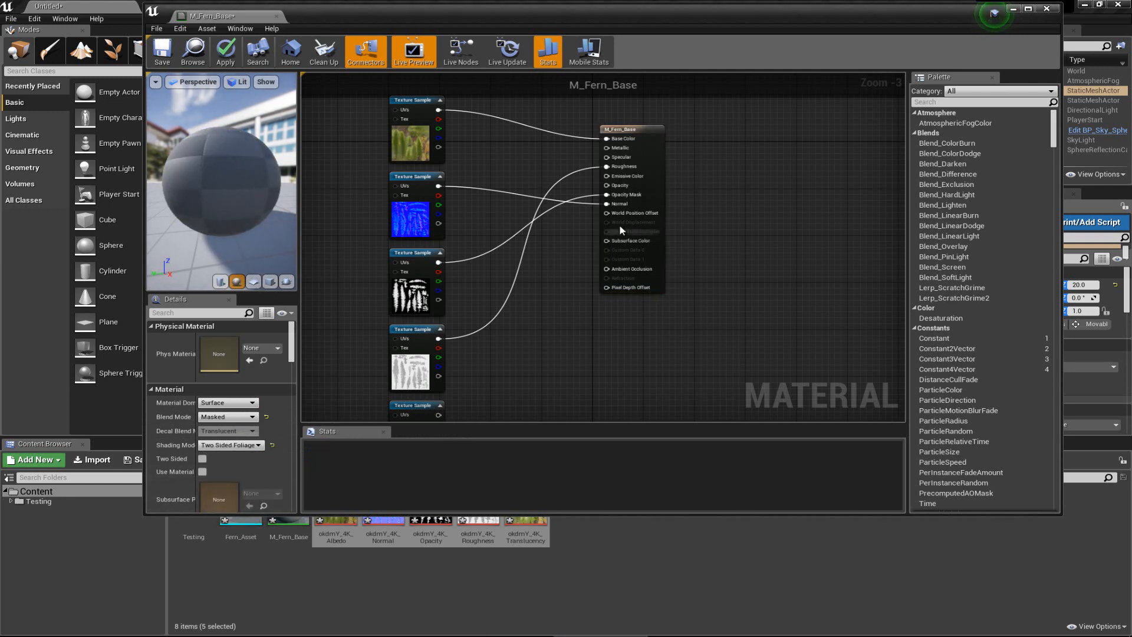
click(202, 459)
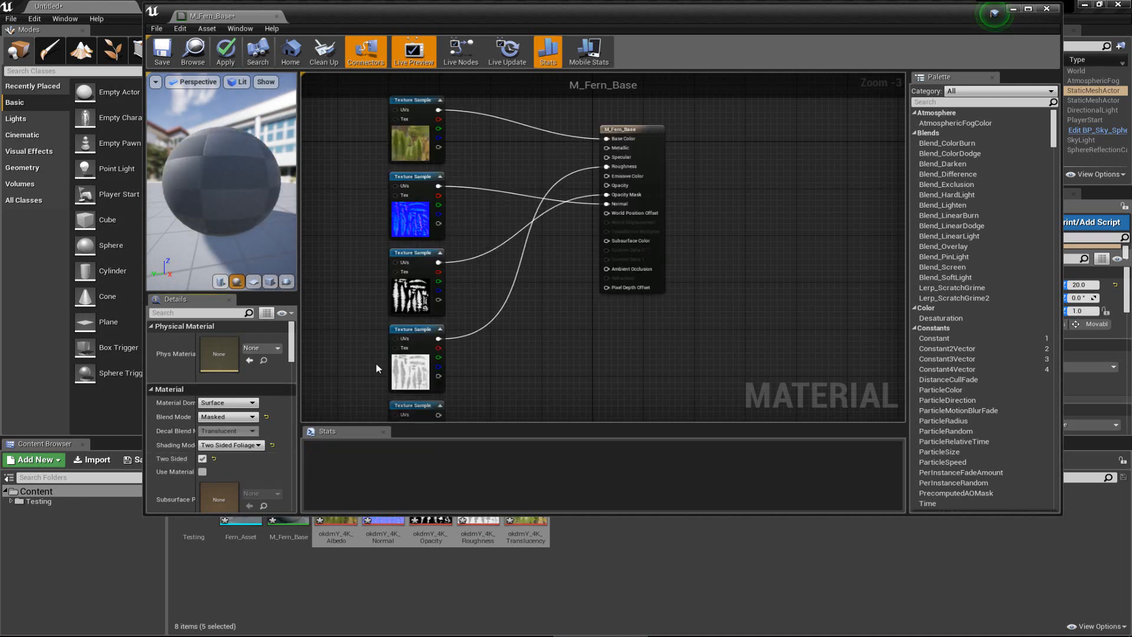
Connect the Translucency sample to the Subsurface Color input and apply the material changes.
right_drag(519, 324, 516, 274)
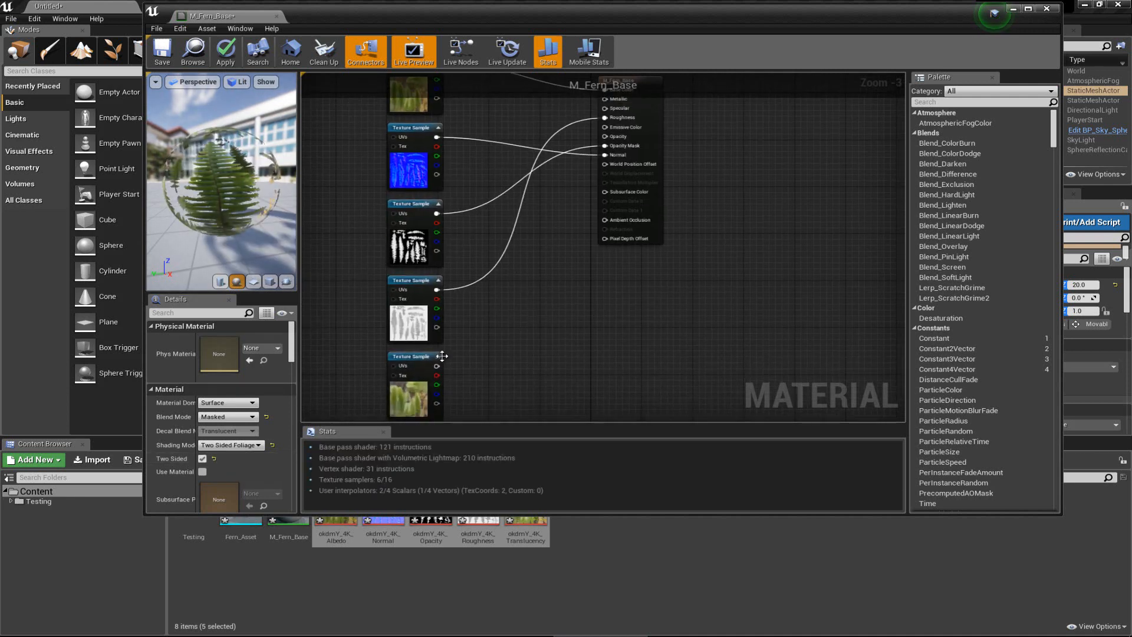
drag(437, 366, 617, 197)
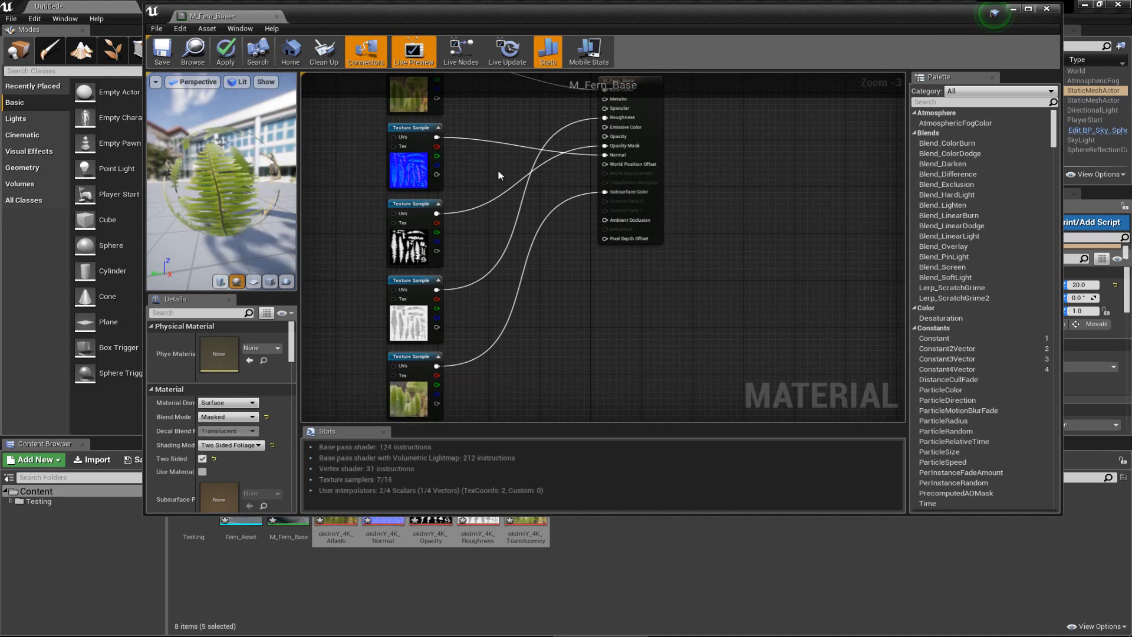
click(230, 52)
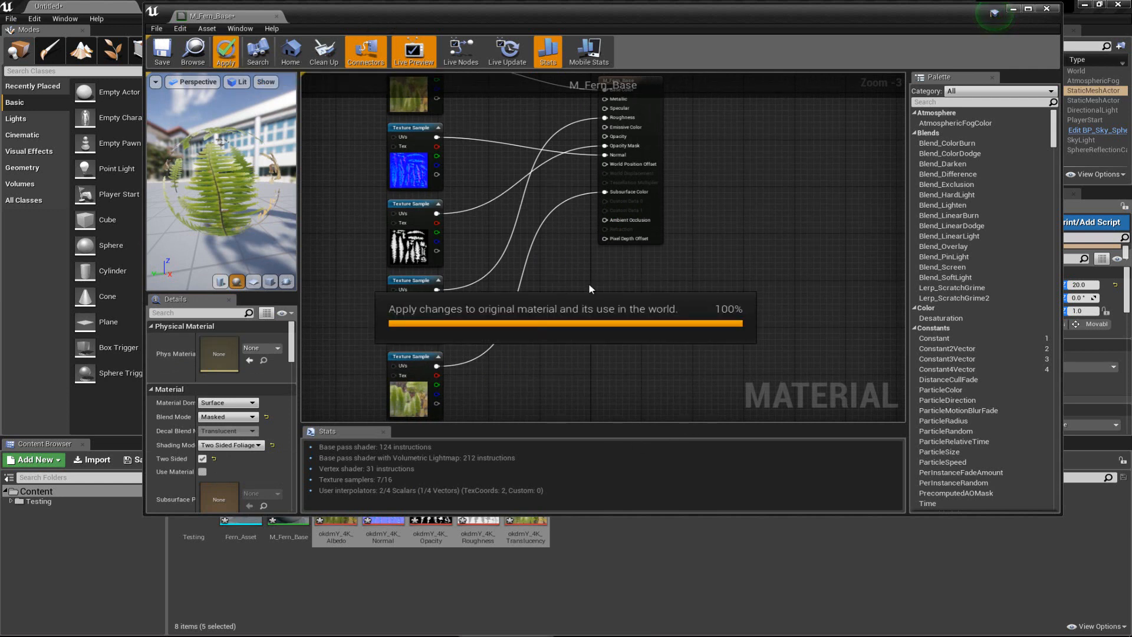
Minimize the material editor, deselect the fern in the level and view it from above up close.
drag(416, 12, 0, 127)
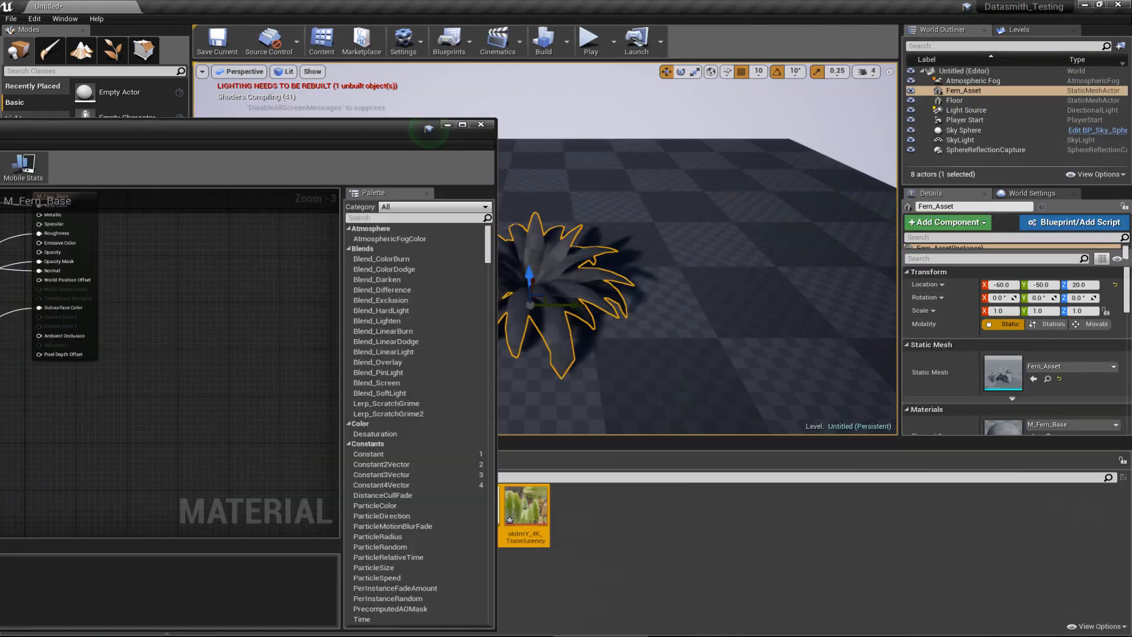
click(447, 124)
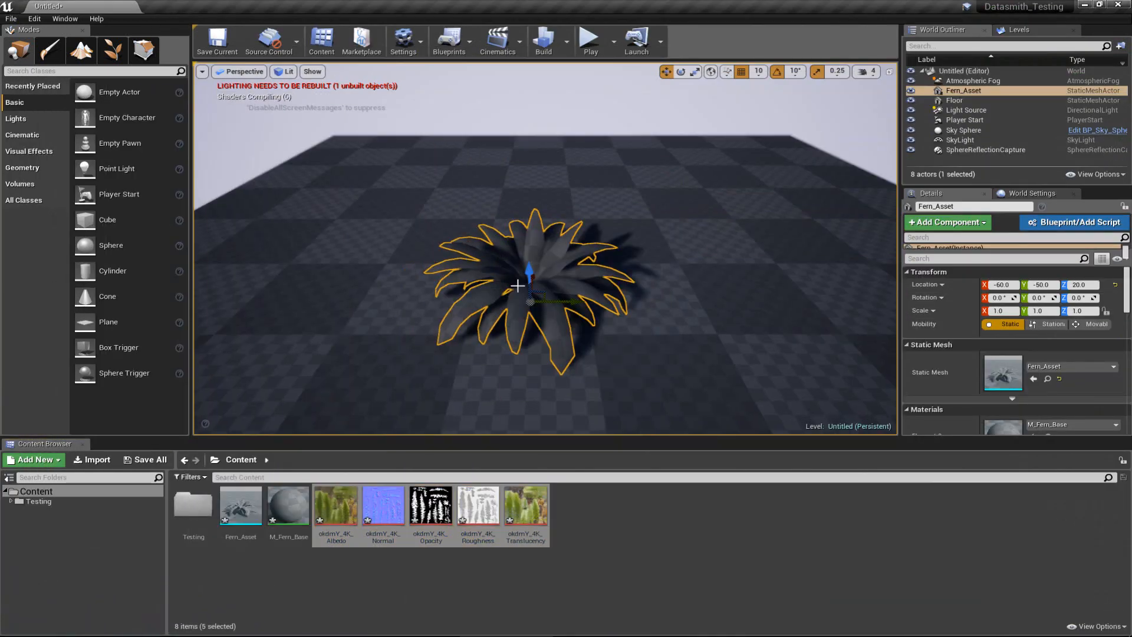
key(Escape)
scroll(531, 284, up, 4)
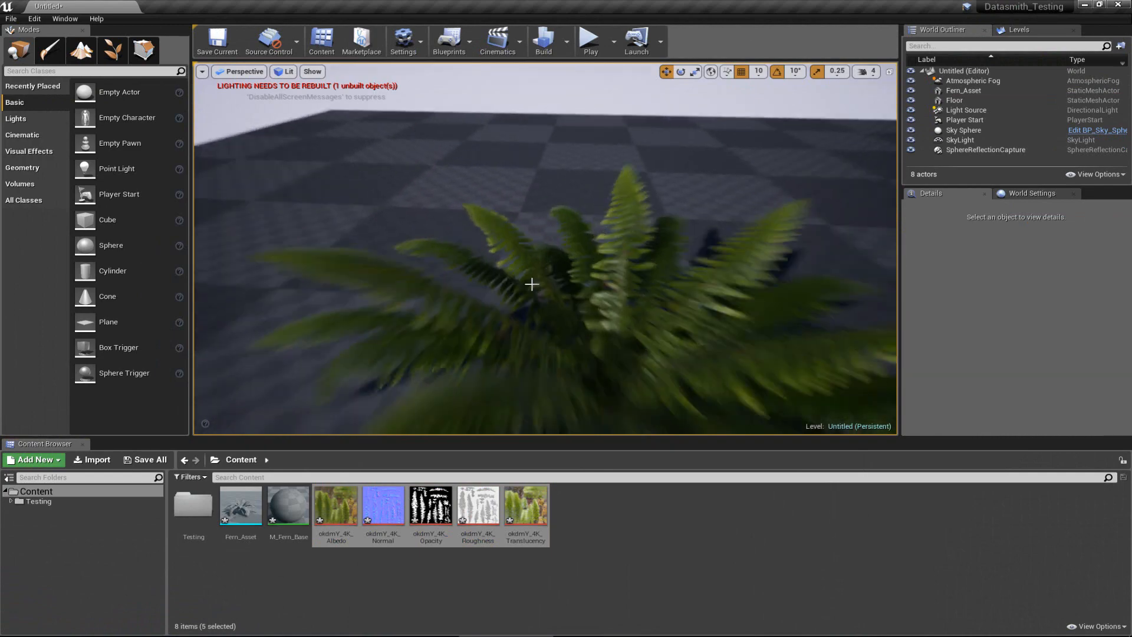
right_drag(531, 284, 613, 361)
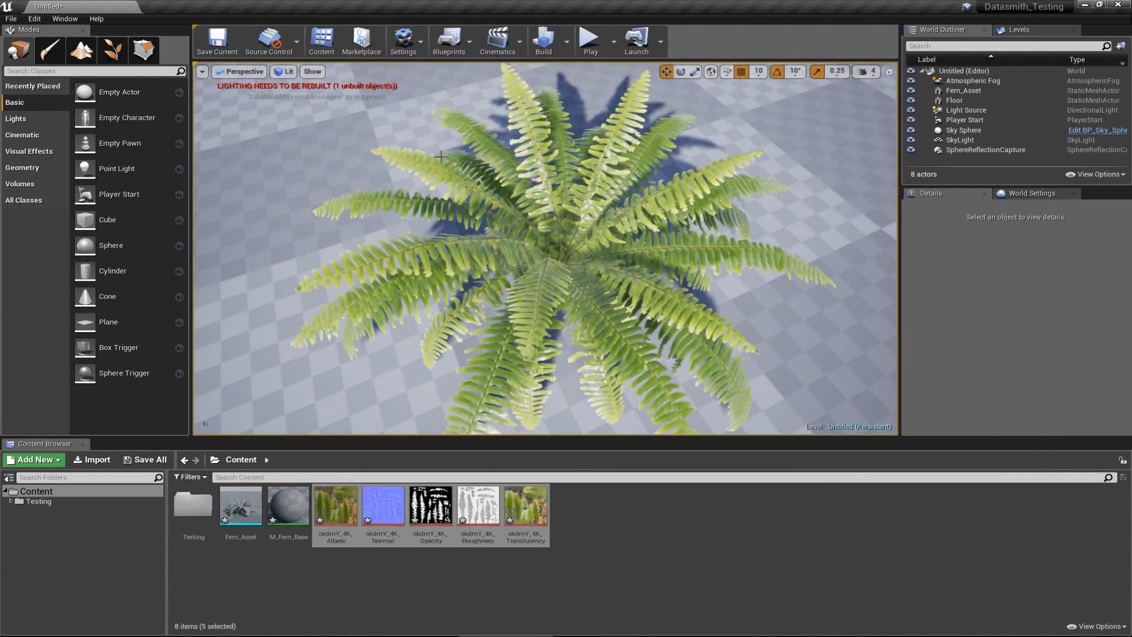
Fix the level viewport's exposure at Log 0 in place of automatic exposure.
click(284, 71)
mouse_move(353, 282)
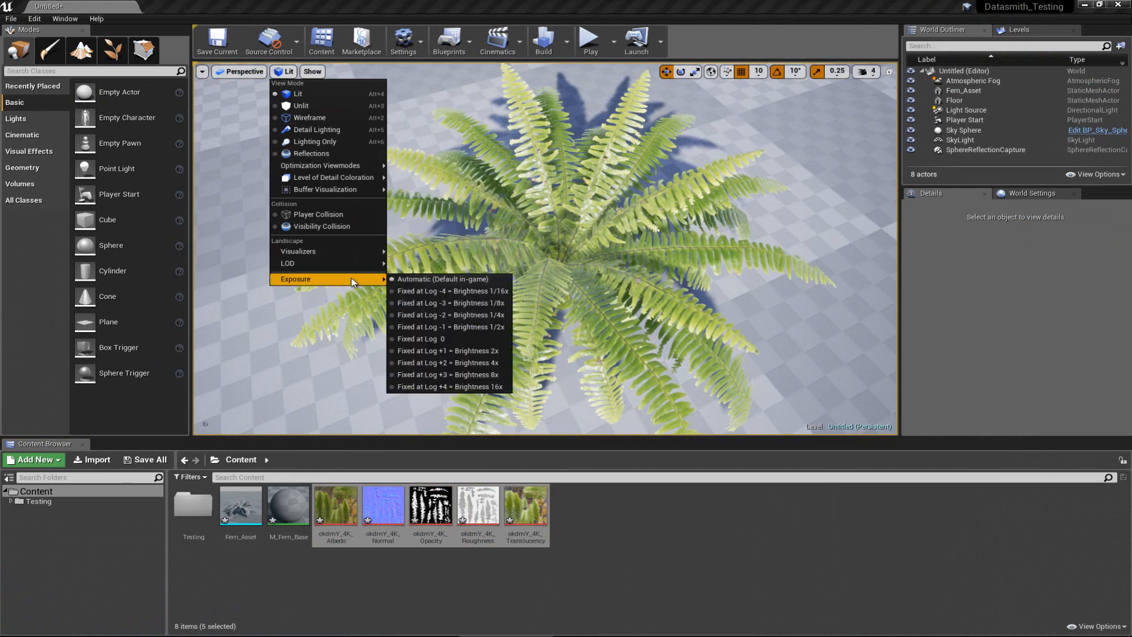
click(444, 337)
right_drag(444, 337, 779, 409)
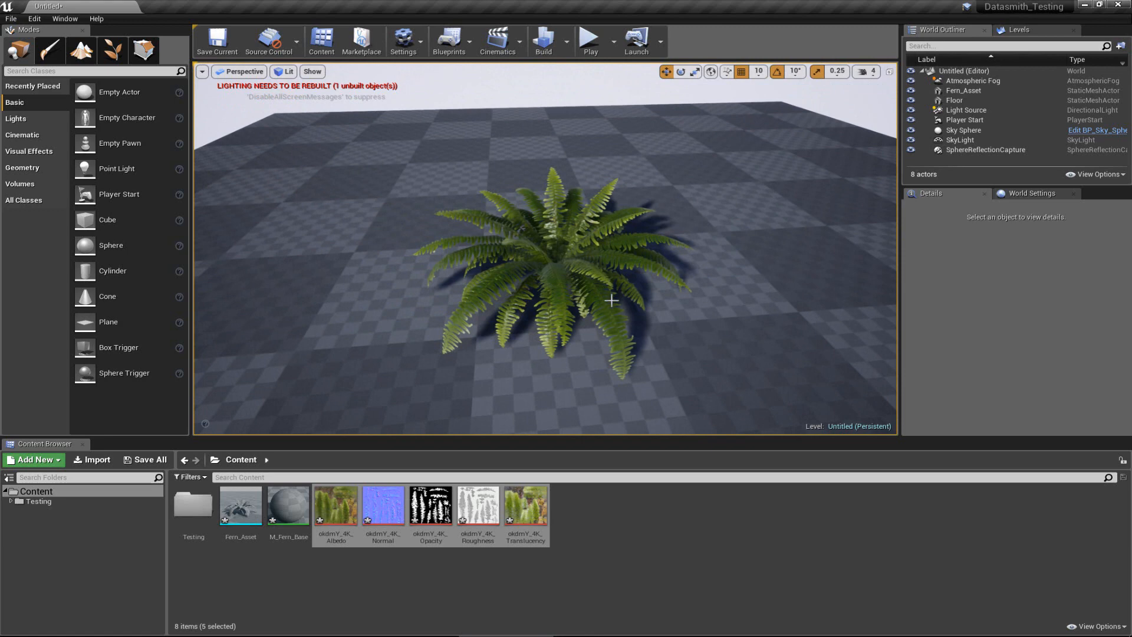
Reduce the level viewport's camera speed to 2.
right_drag(541, 233, 512, 235)
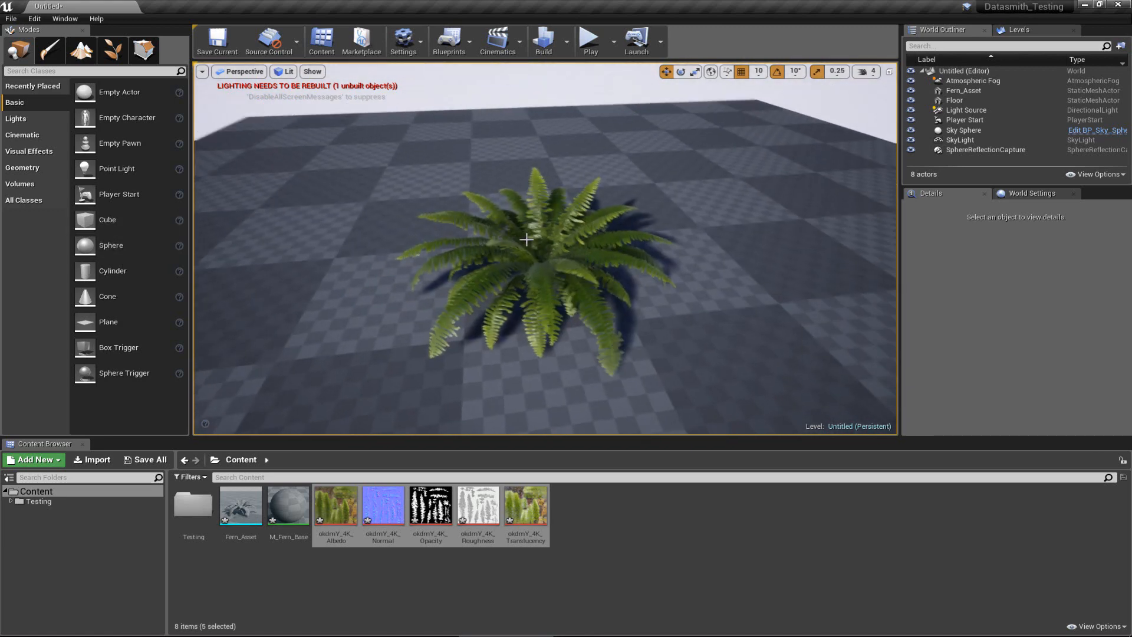
click(864, 71)
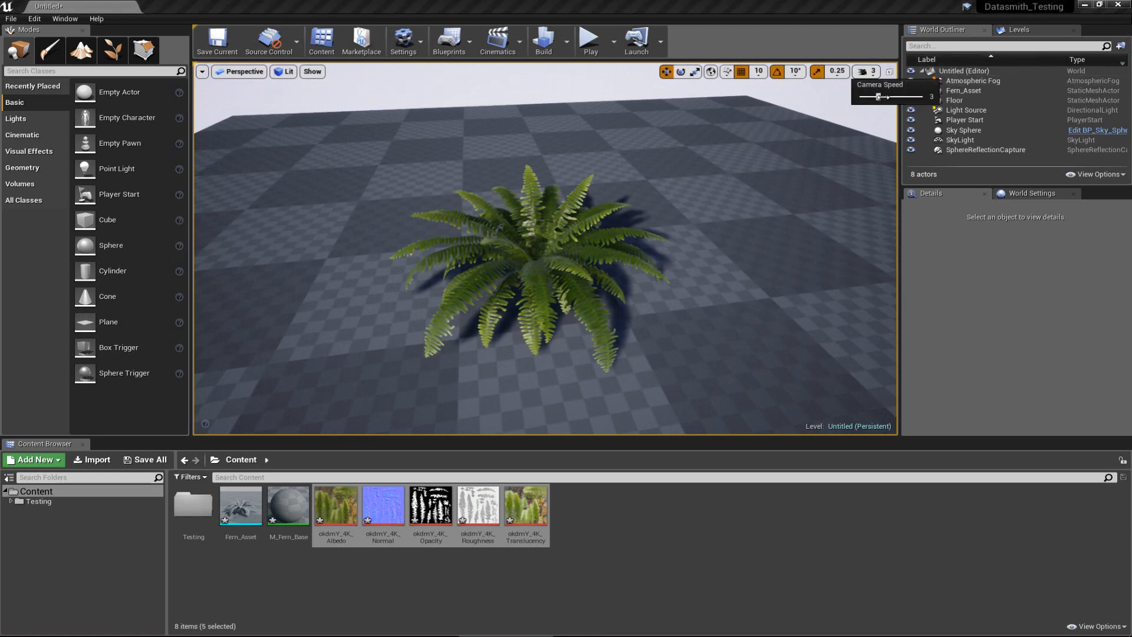
drag(882, 96, 875, 96)
Fly around the fern to examine its textured fronds up close, then back out to see the whole plant.
scroll(515, 231, up, 5)
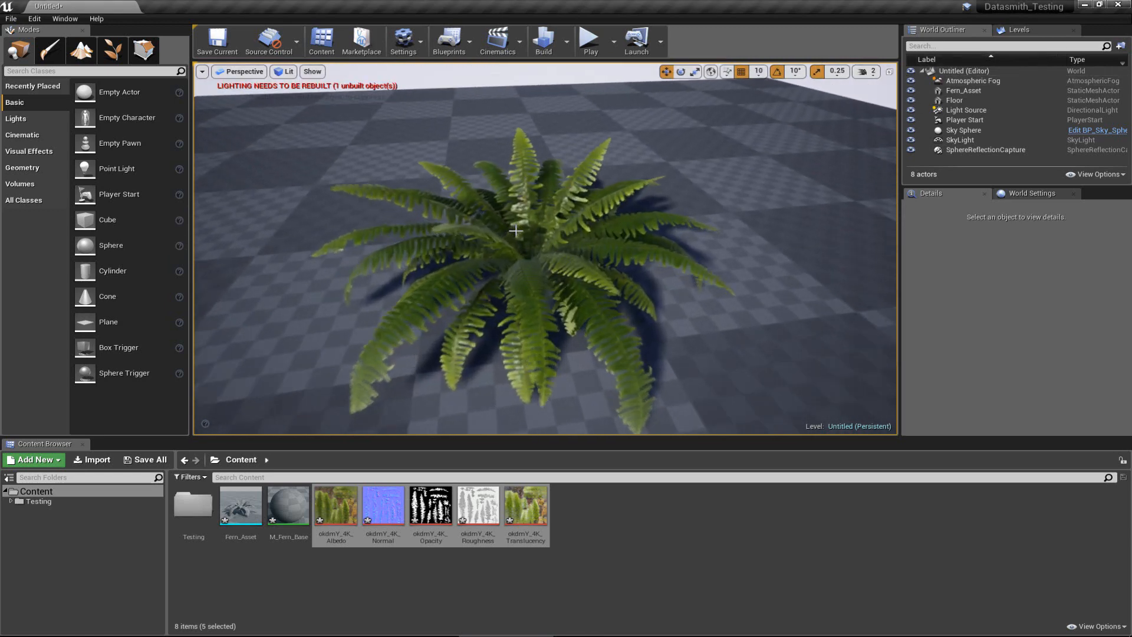
key(w)
right_drag(516, 231, 534, 272)
key(a)
key(d)
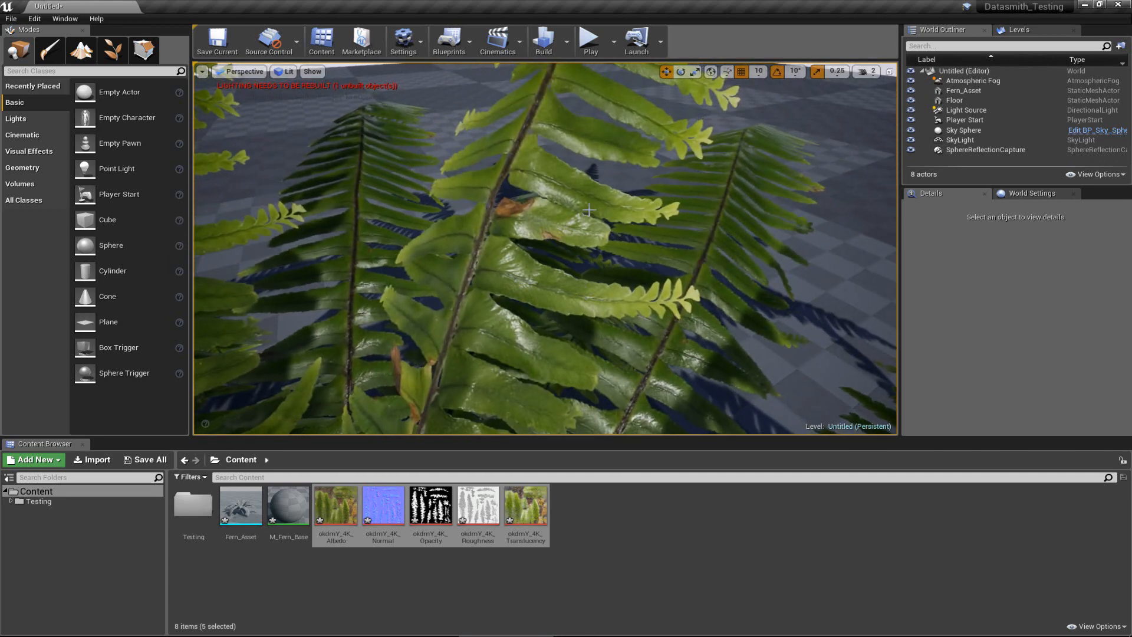
right_drag(566, 191, 1, 195)
key(d)
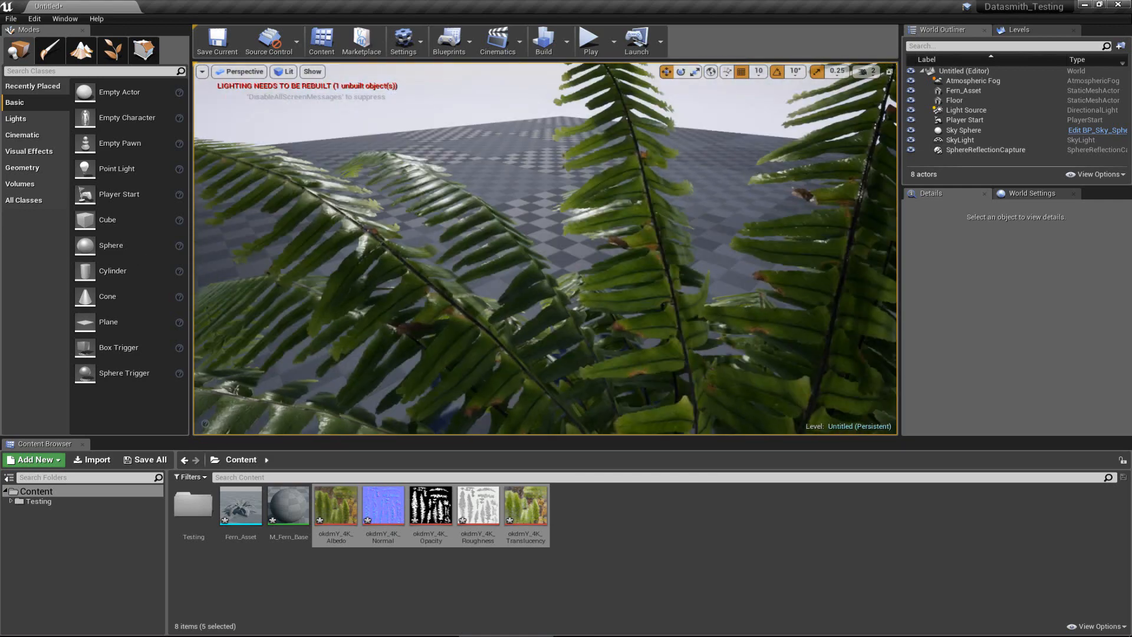
right_drag(499, 253, 580, 356)
key(s)
key(s)
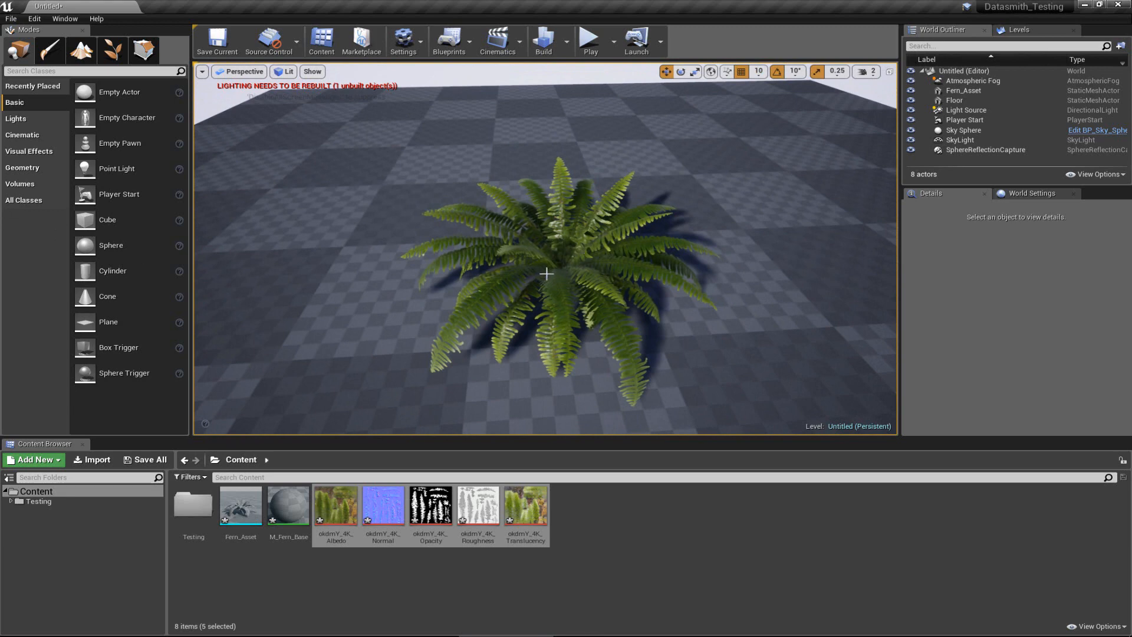
right_drag(574, 256, 584, 260)
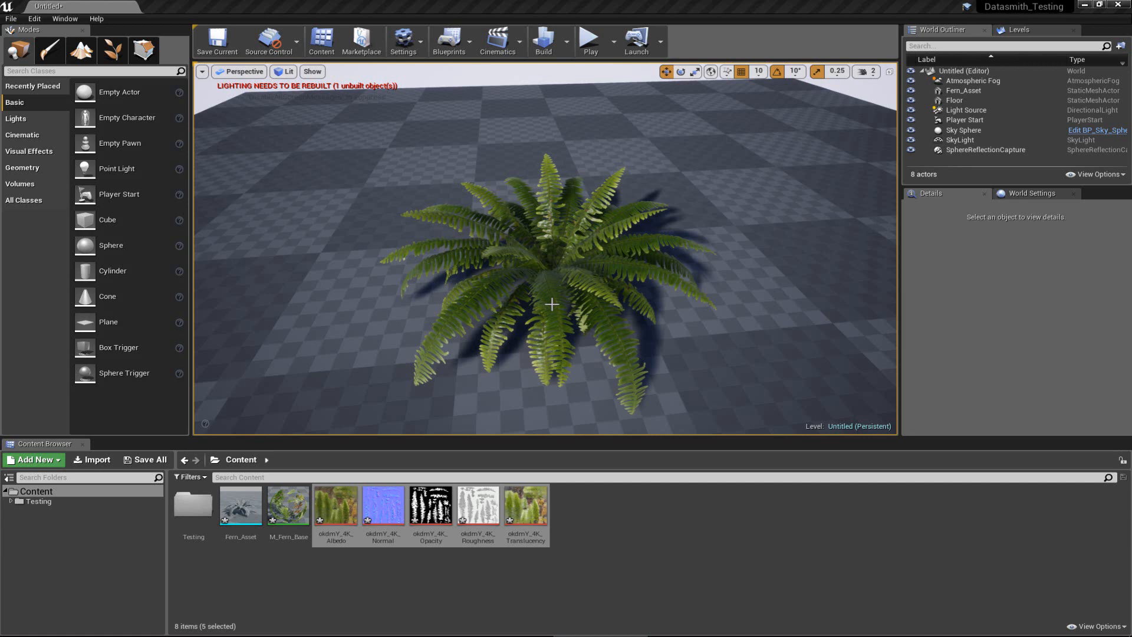
Open the level fern's Fern_Asset mesh in the mesh editor, display its vertex colors and examine the plant's centre.
click(552, 303)
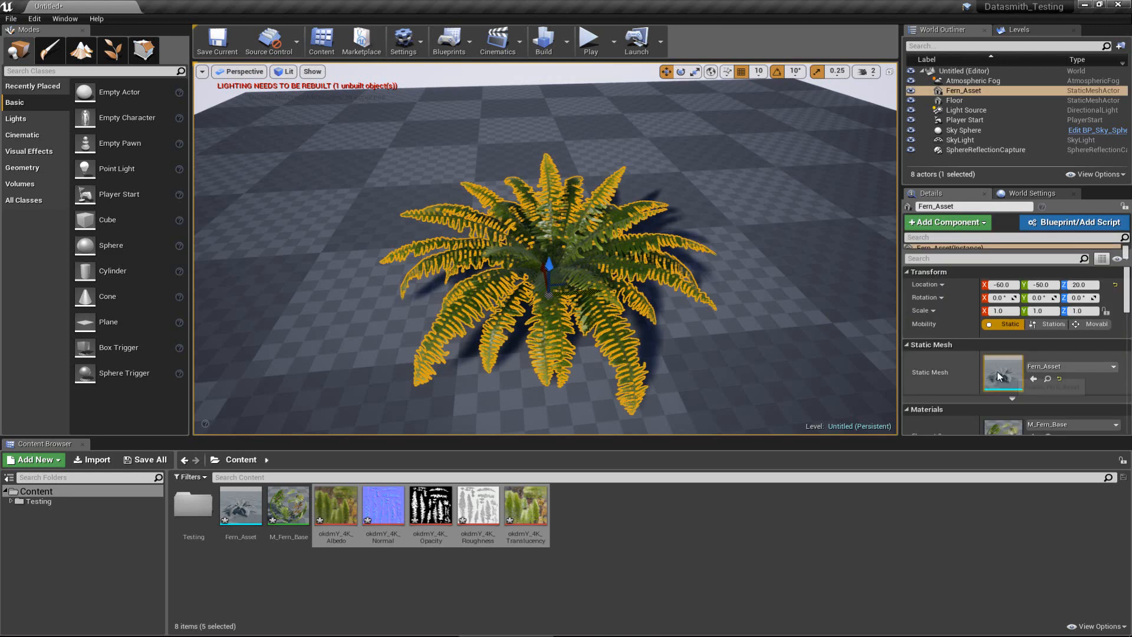
double_click(1000, 373)
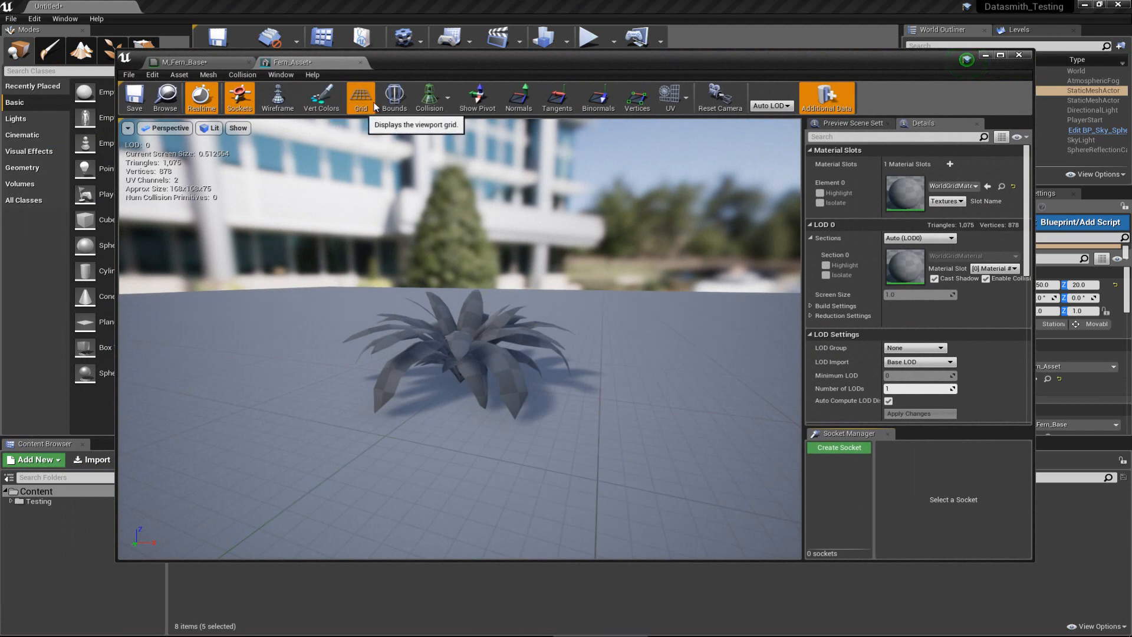
click(330, 107)
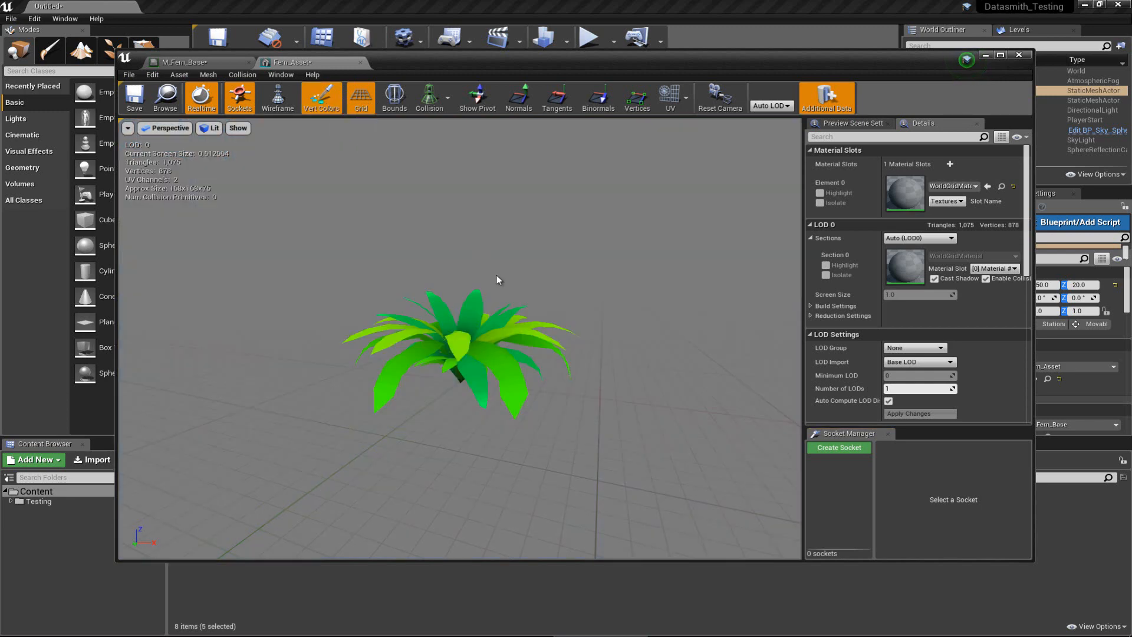
drag(496, 275, 489, 372)
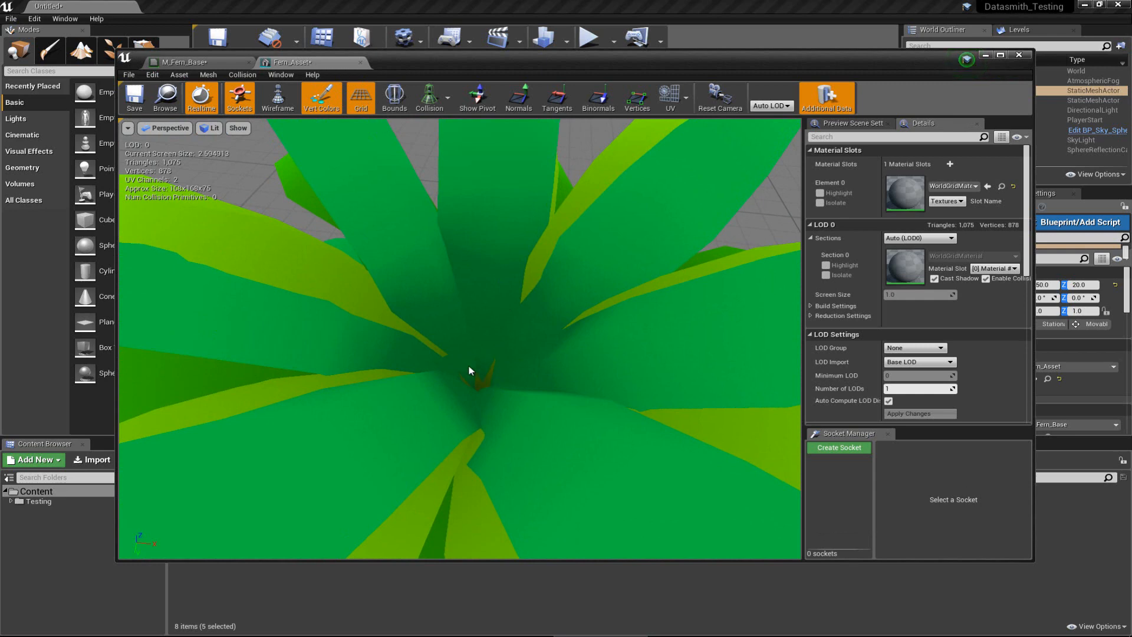
Examine the vertex colors across the whole fern, turn off their display and close the Fern_Asset mesh editor.
key(f)
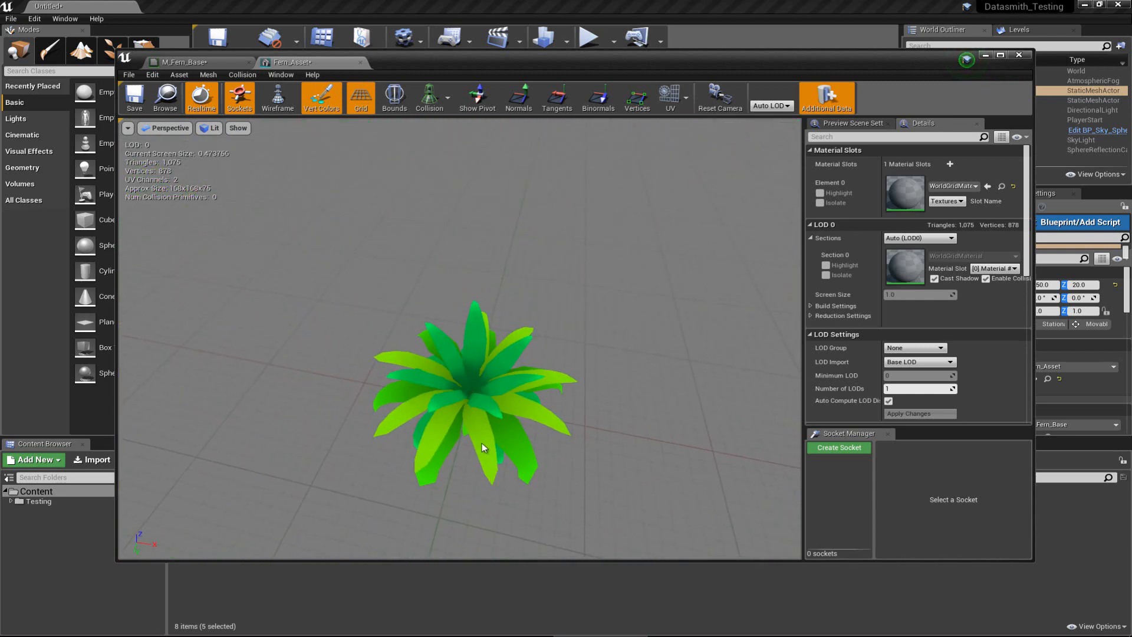
drag(482, 443, 418, 363)
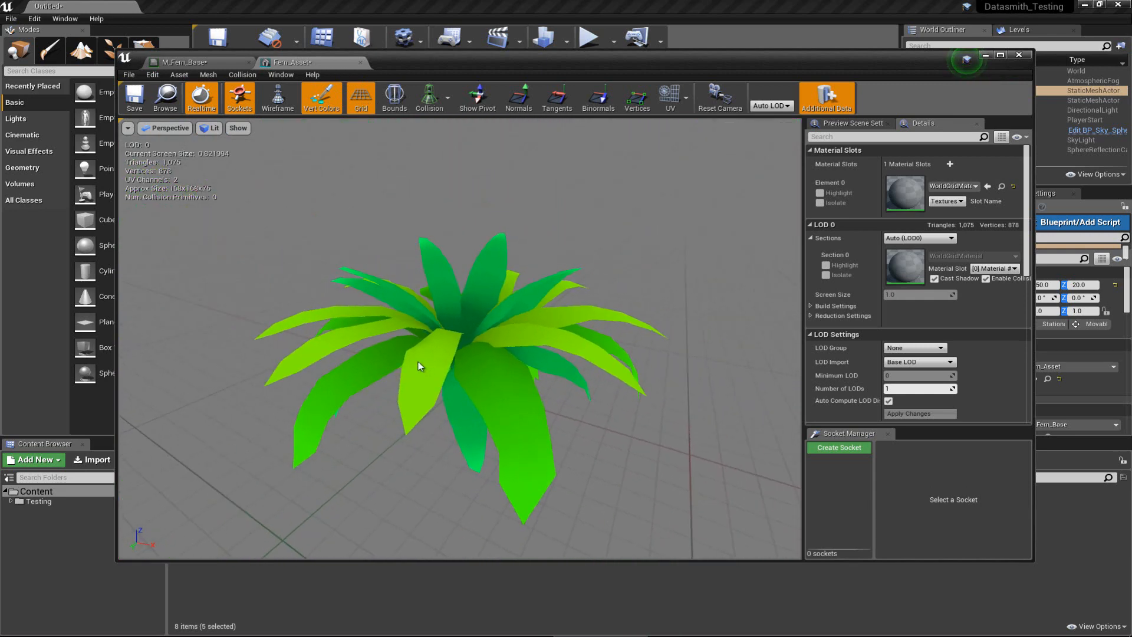
click(335, 96)
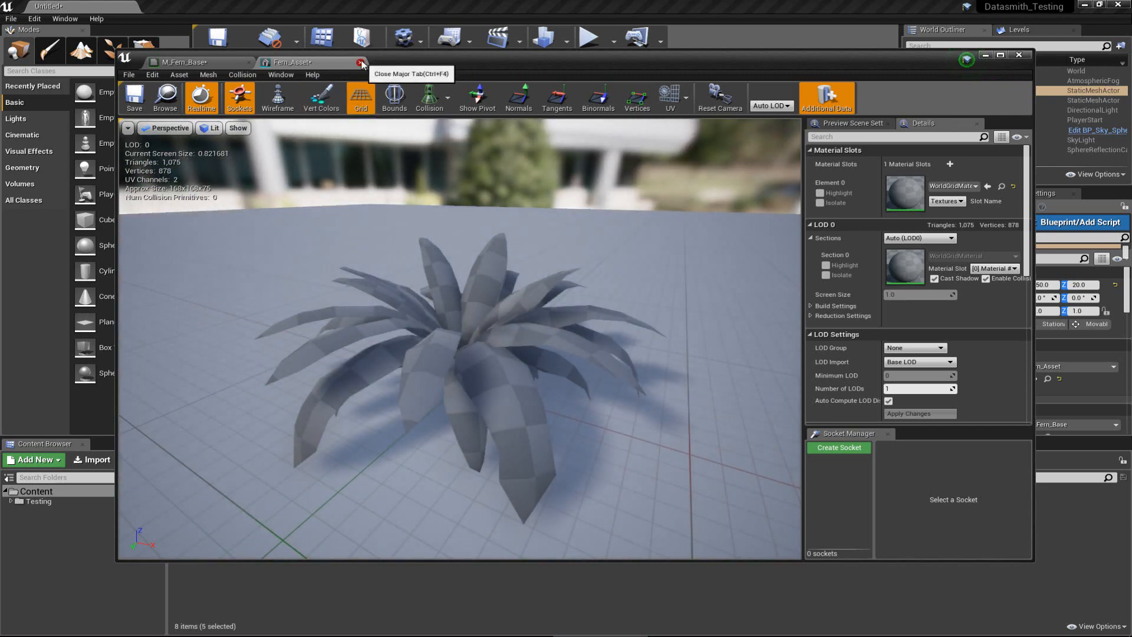
click(360, 62)
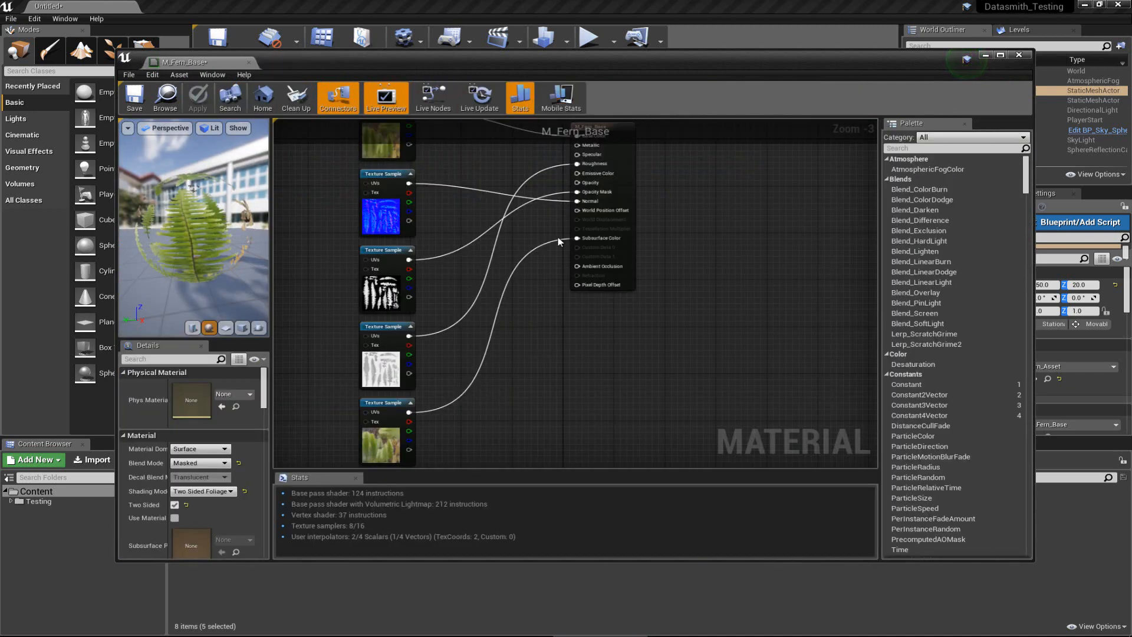
Move all five Texture Sample nodes farther away from the M_Fern_Base output node to make room in the graph.
right_drag(508, 204, 525, 263)
scroll(524, 264, down, 2)
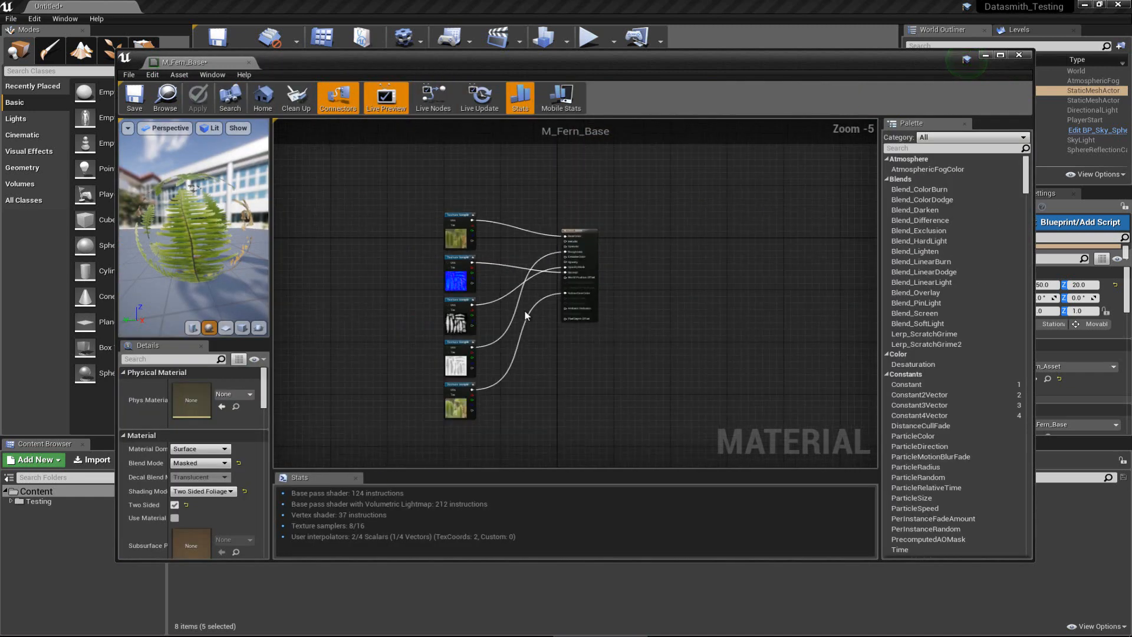
scroll(530, 327, up, 2)
right_drag(530, 327, 534, 264)
scroll(530, 285, down, 2)
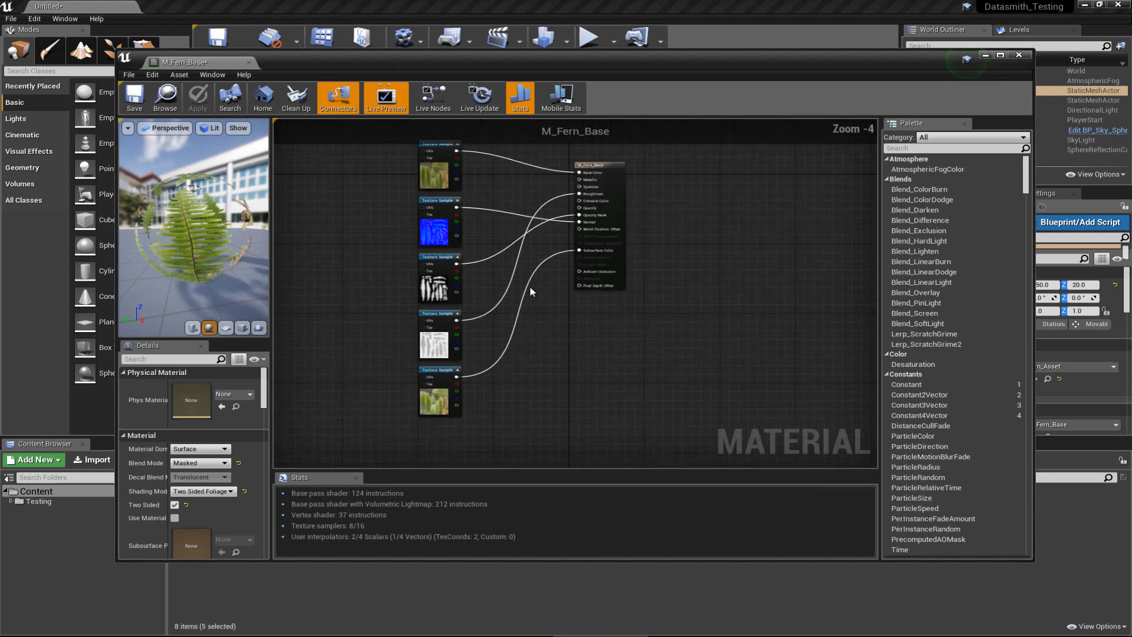
drag(419, 172, 366, 305)
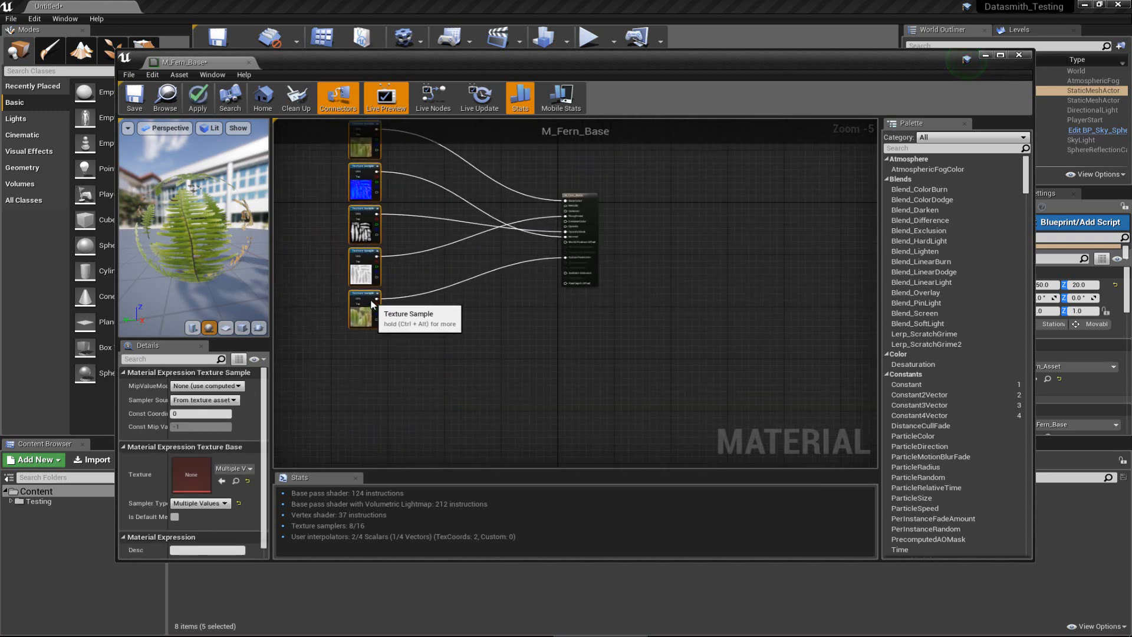
click(481, 346)
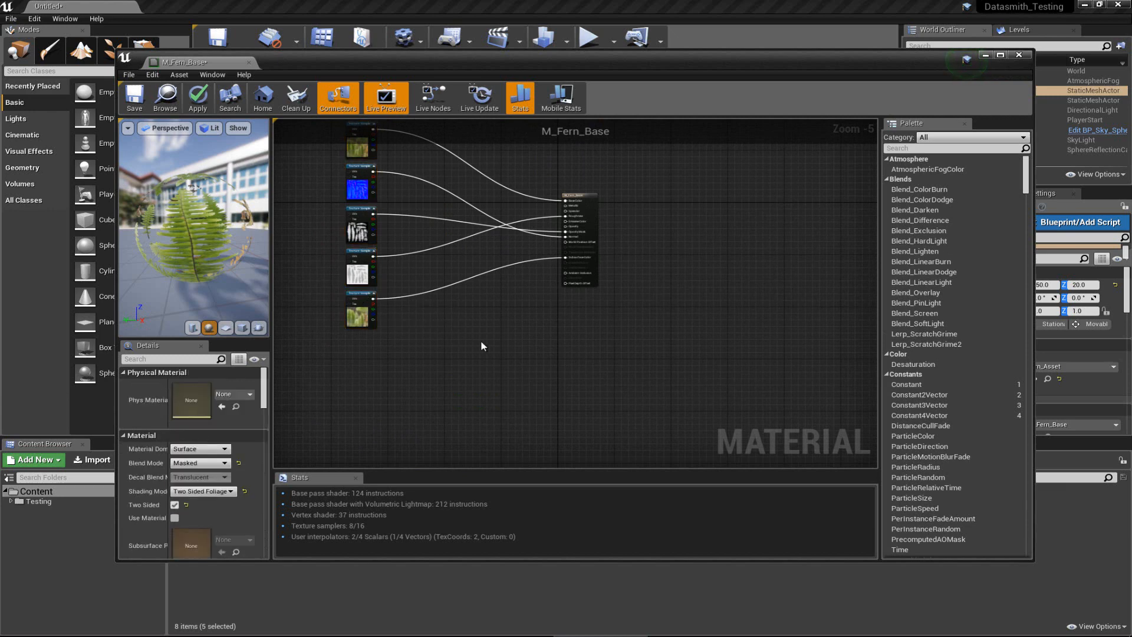
Add a SimpleGrassWind function feeding World Position Offset and place it below the texture samples.
scroll(539, 292, up, 3)
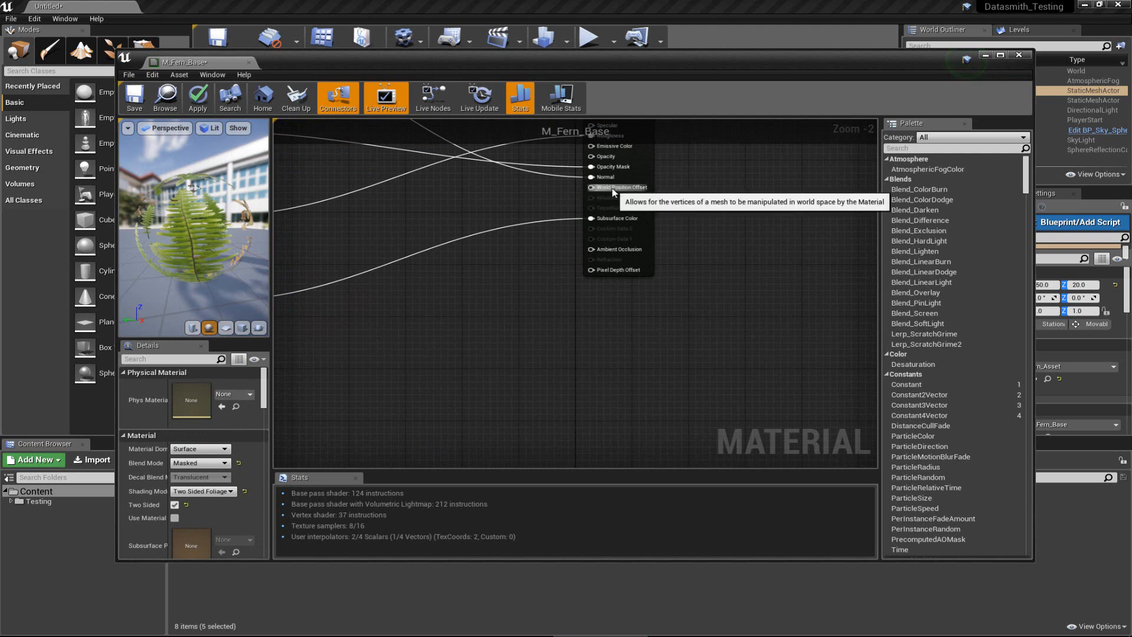
drag(614, 192, 480, 411)
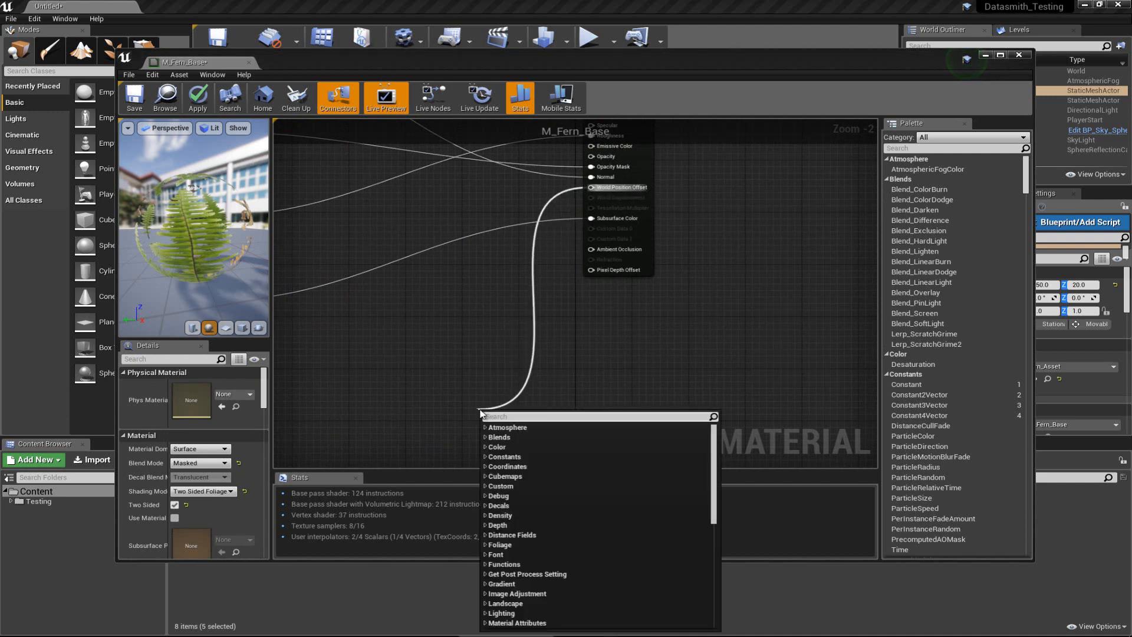
text(sim)
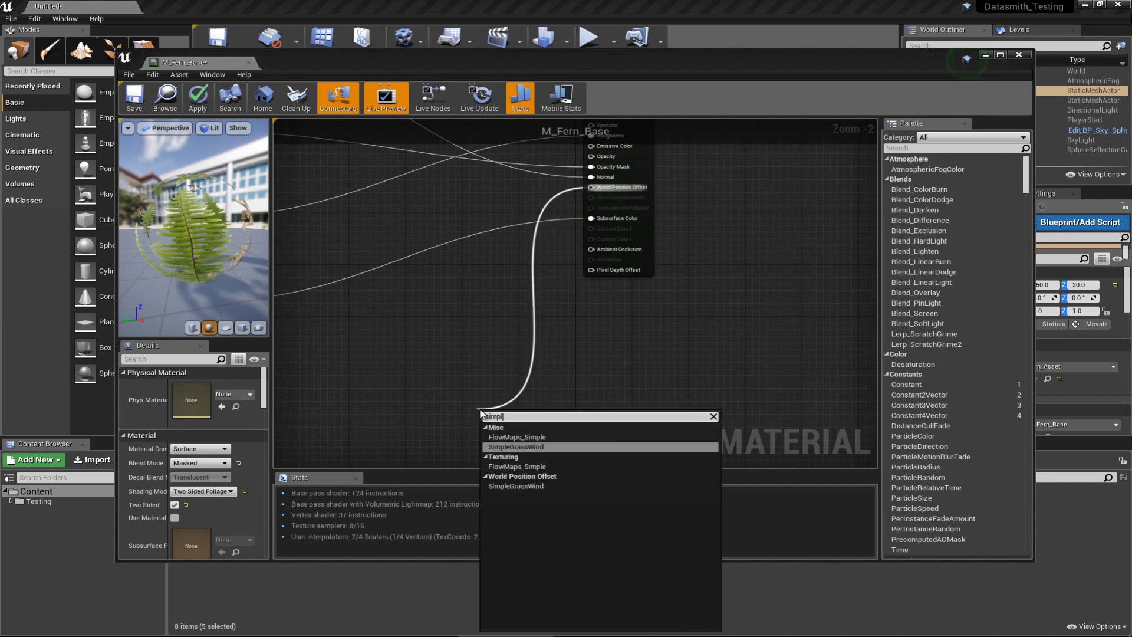
text(pl)
key(Return)
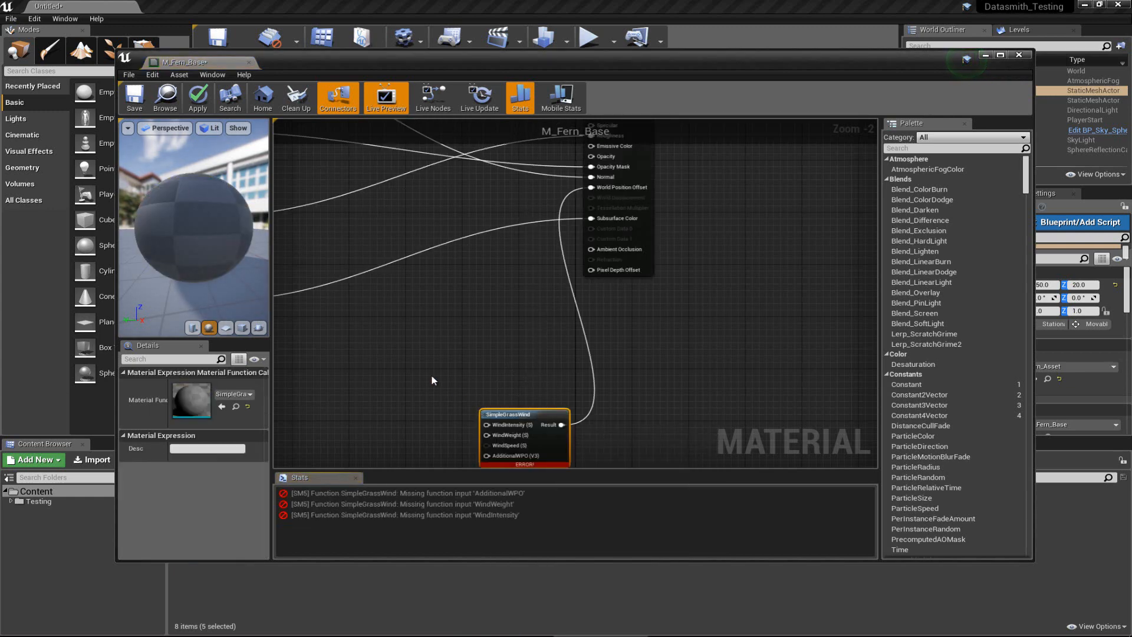
right_drag(430, 374, 606, 316)
scroll(606, 361, down, 2)
drag(669, 339, 568, 370)
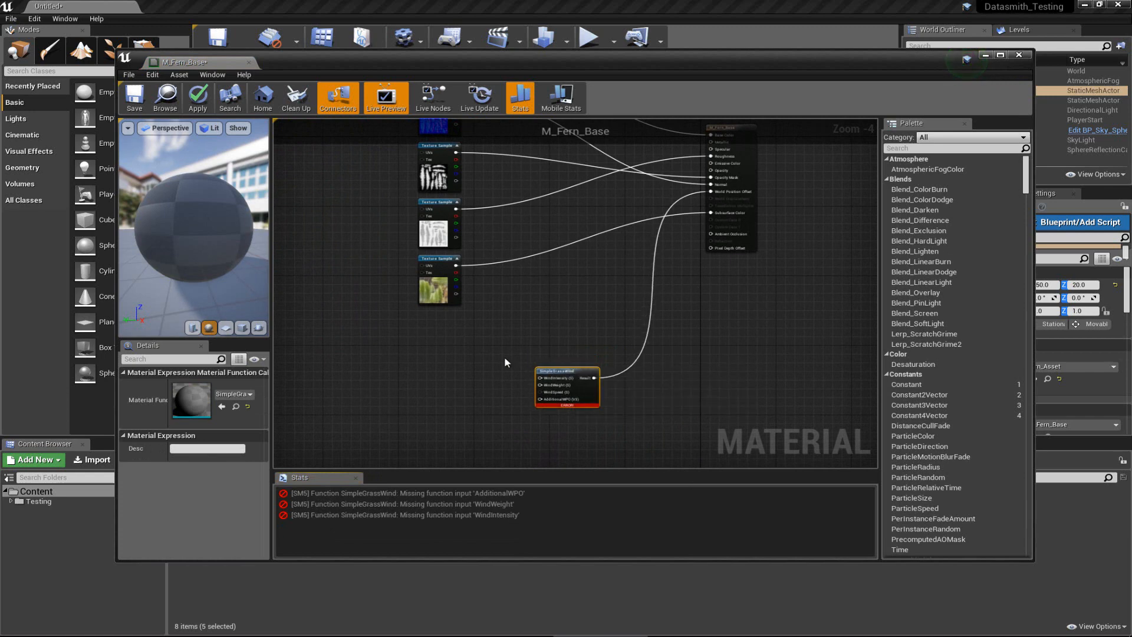
click(504, 358)
Add a Constant node with value 0.1 and connect it to SimpleGrassWind's WindIntensity input.
scroll(525, 393, up, 2)
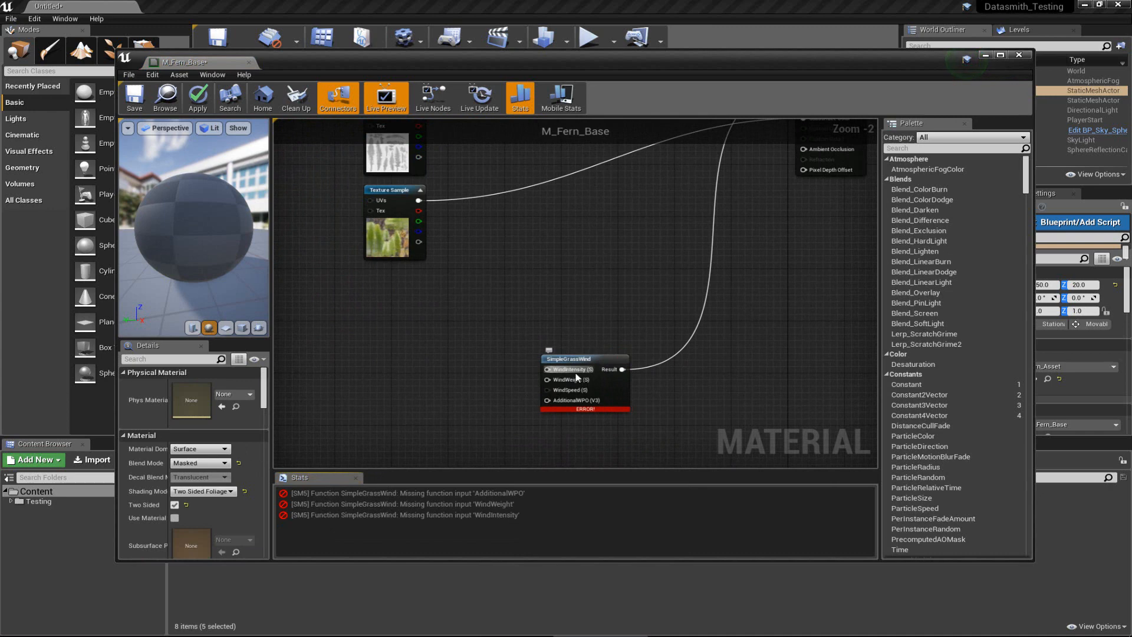
scroll(575, 377, up, 2)
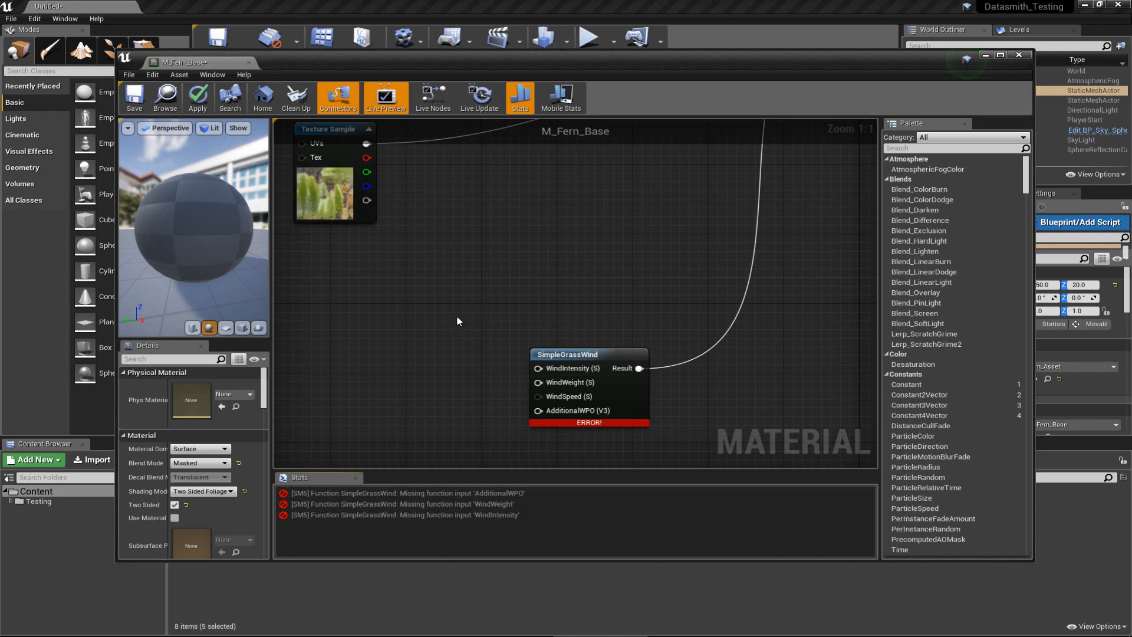
click(441, 314)
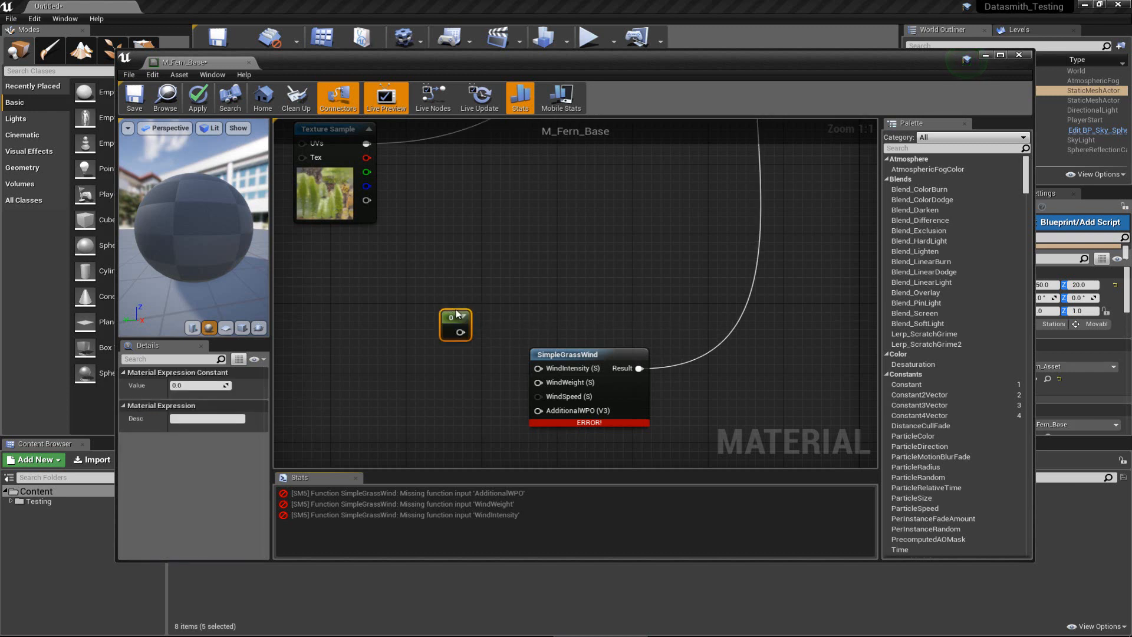
drag(470, 334, 538, 368)
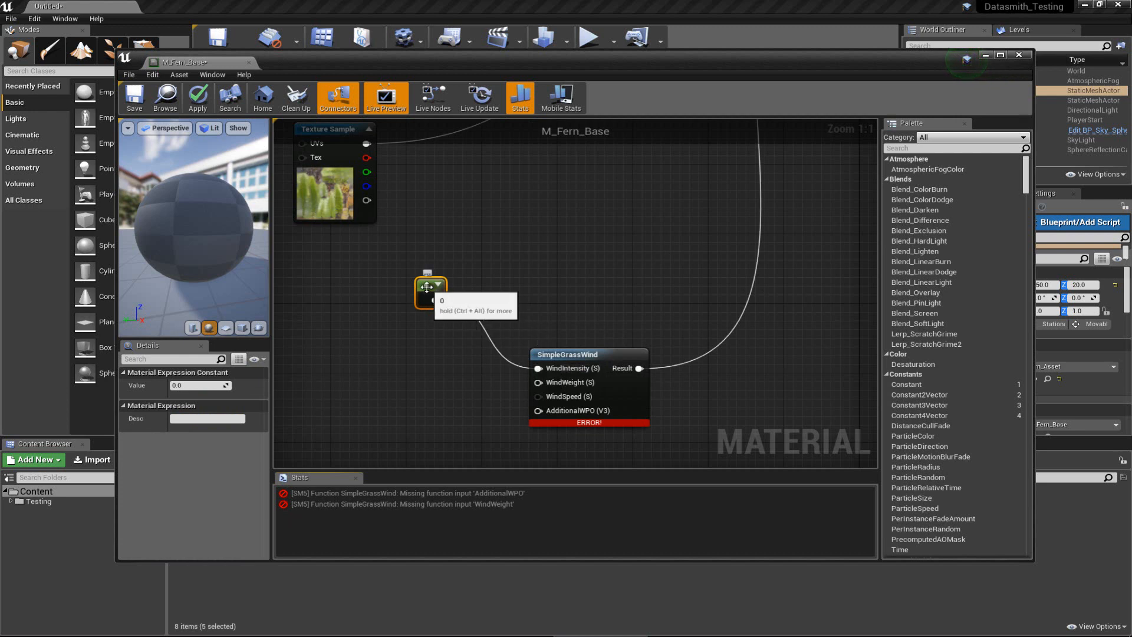
click(199, 384)
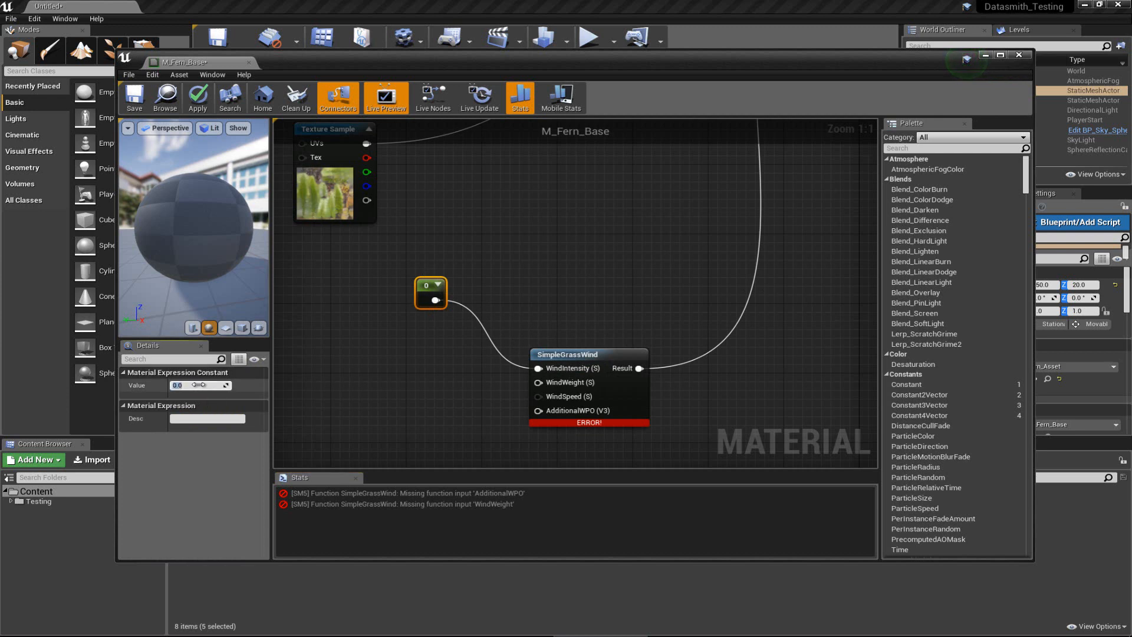
key(Return)
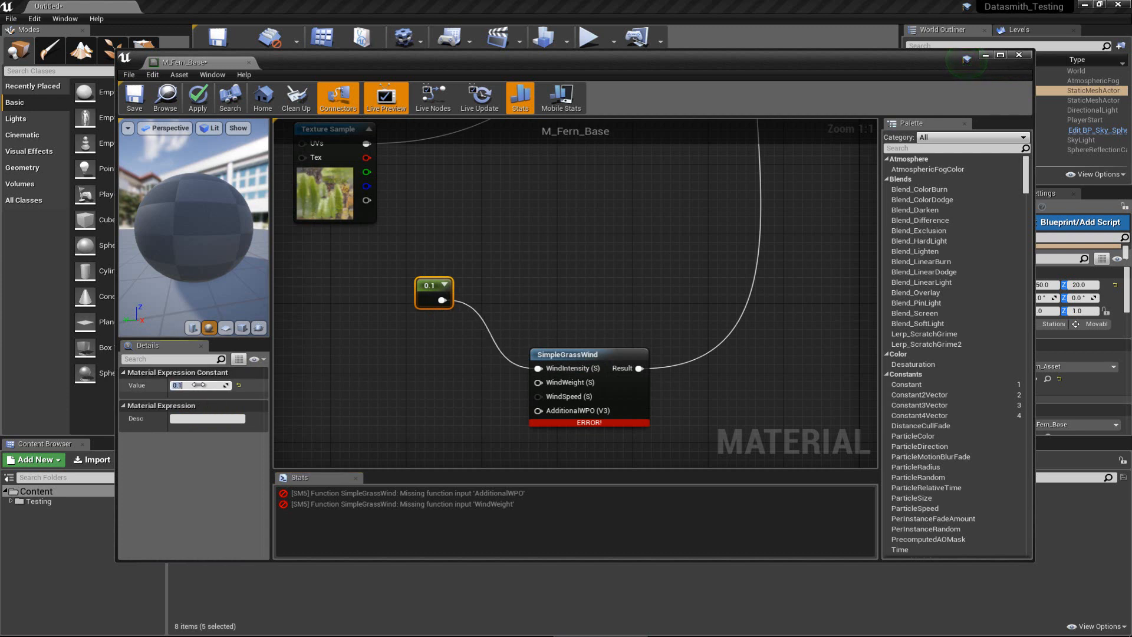
click(507, 268)
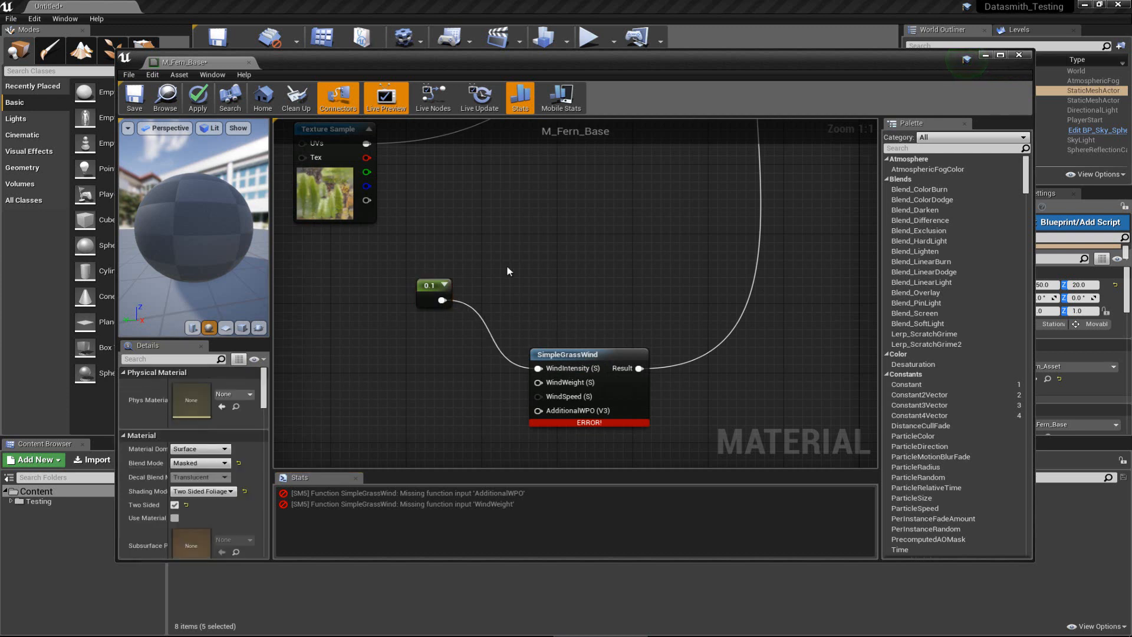
Add a Vertex Color node below the 0.1 constant and connect its green channel to SimpleGrassWind's WindWeight input.
right_drag(510, 334, 512, 287)
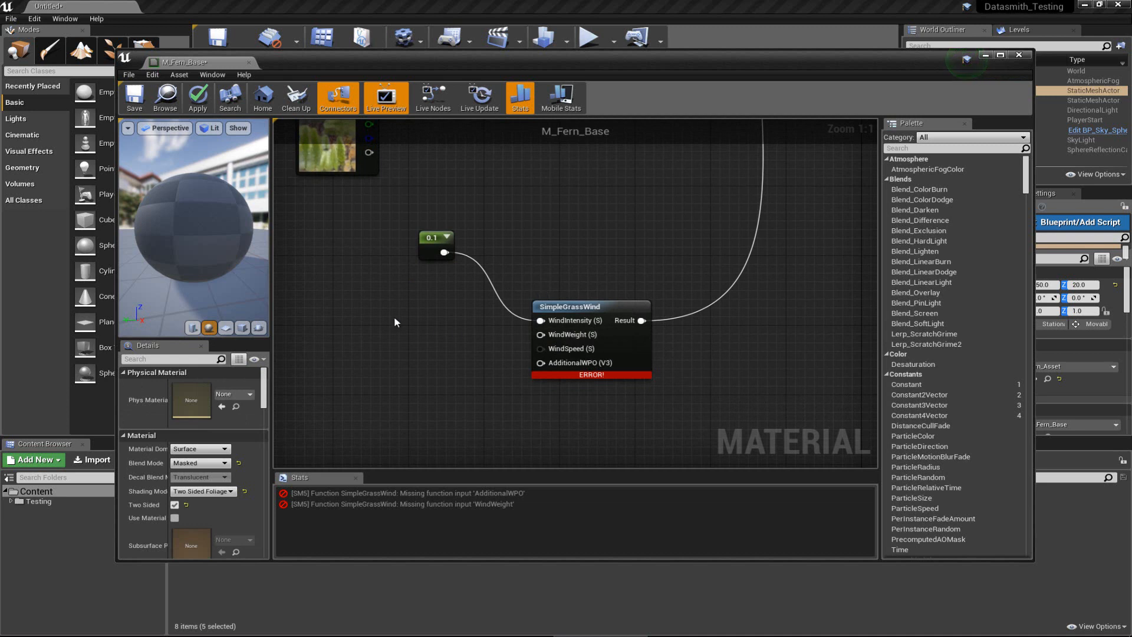
right_drag(394, 319, 417, 335)
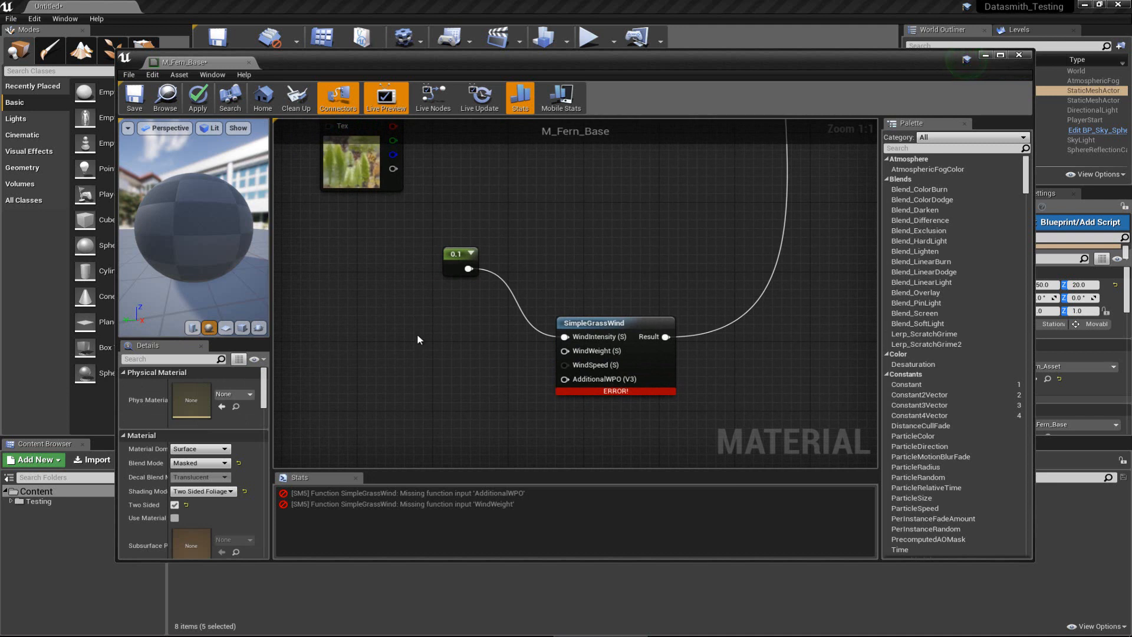
right_click(418, 340)
text(vertex)
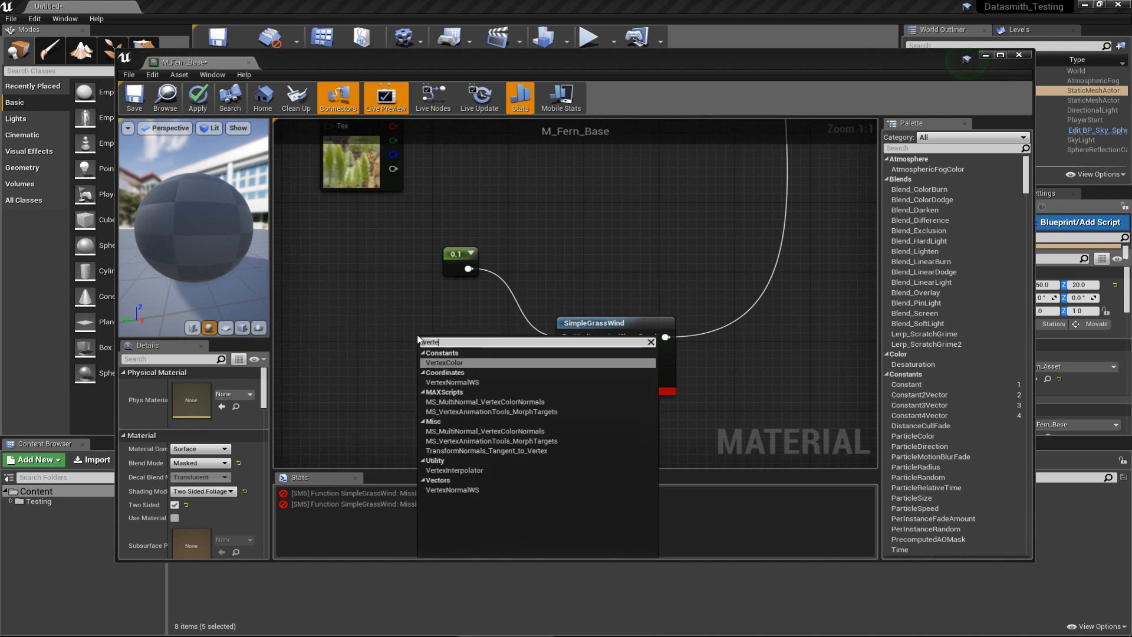
key(Return)
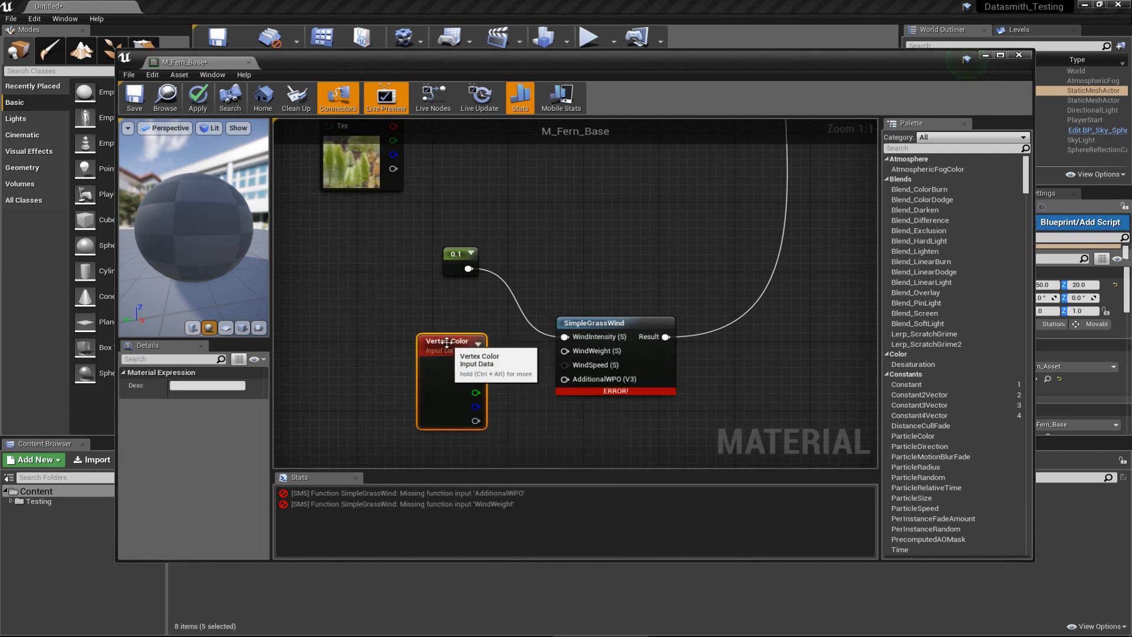
drag(446, 348, 405, 296)
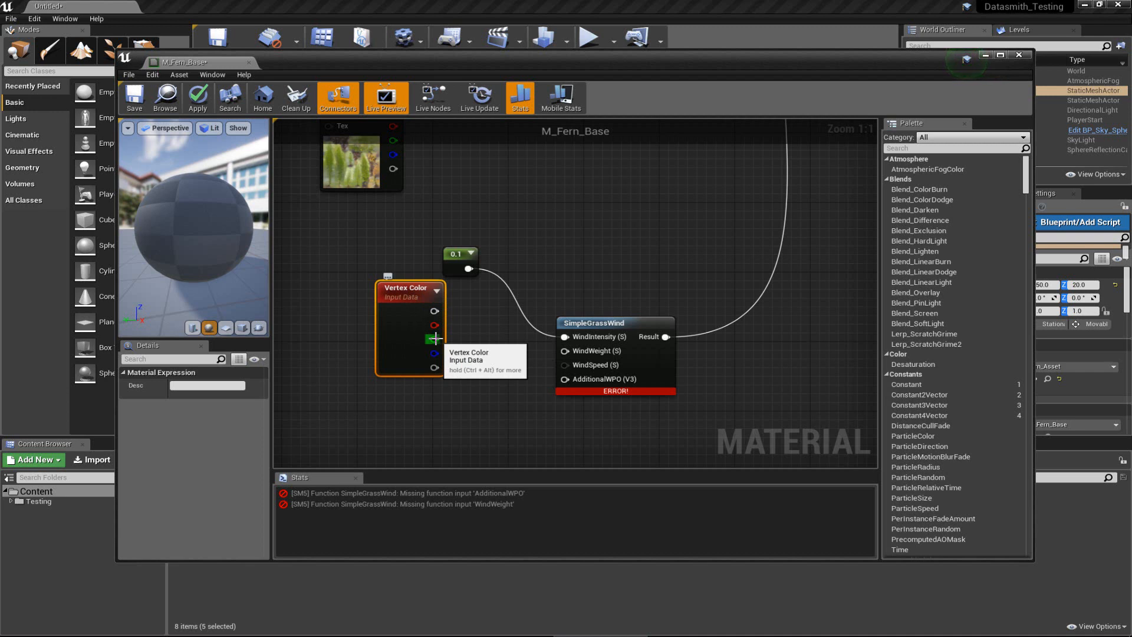
drag(434, 338, 566, 352)
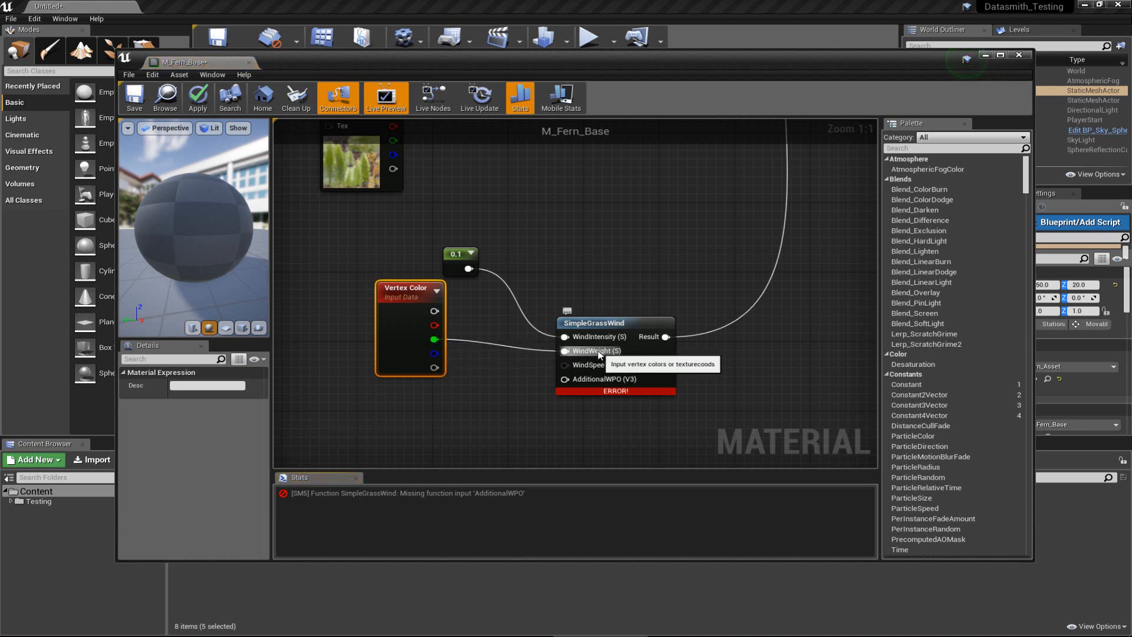
click(447, 416)
Add a Constant3Vector of 0,0,0 below the Vertex Color node and connect it to SimpleGrassWind's AdditionalWPO input.
right_drag(477, 411, 496, 381)
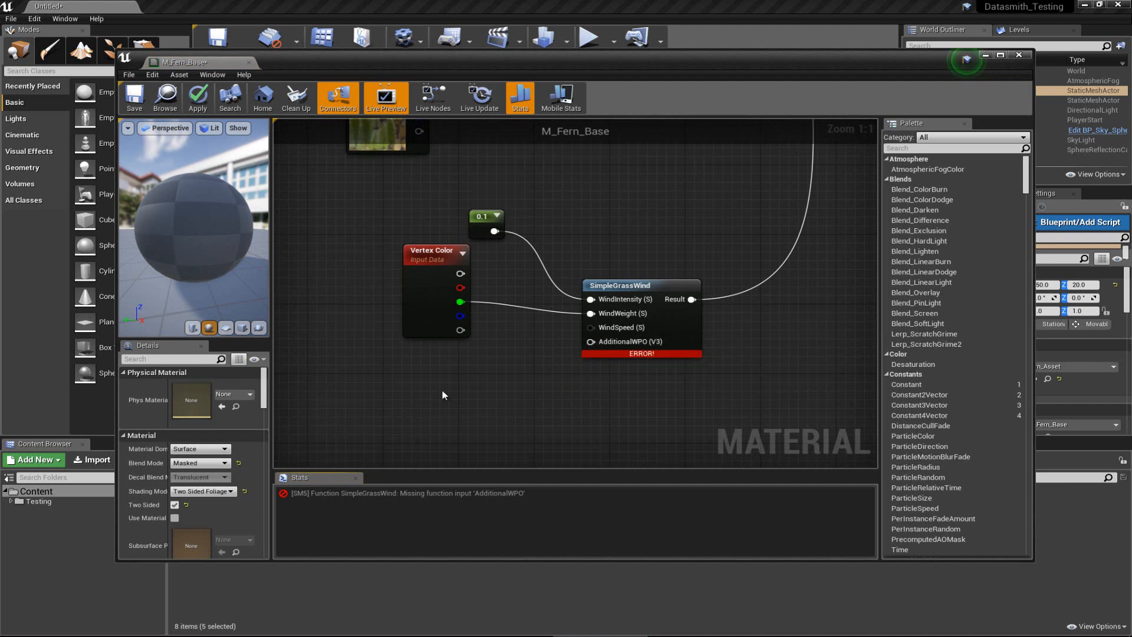
click(424, 384)
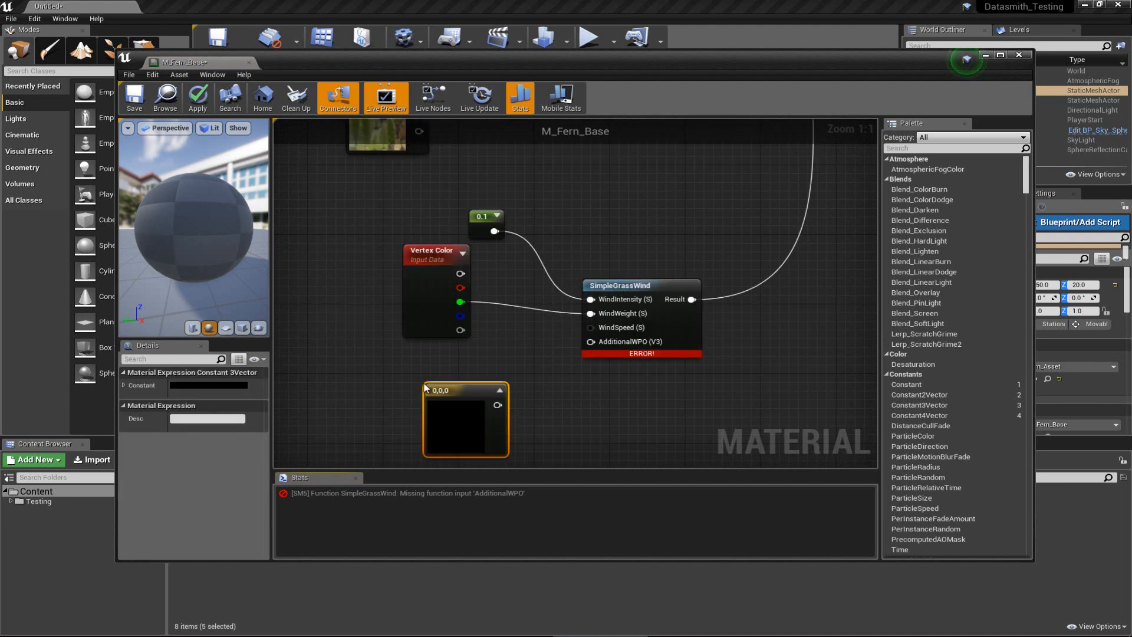
drag(439, 383, 417, 366)
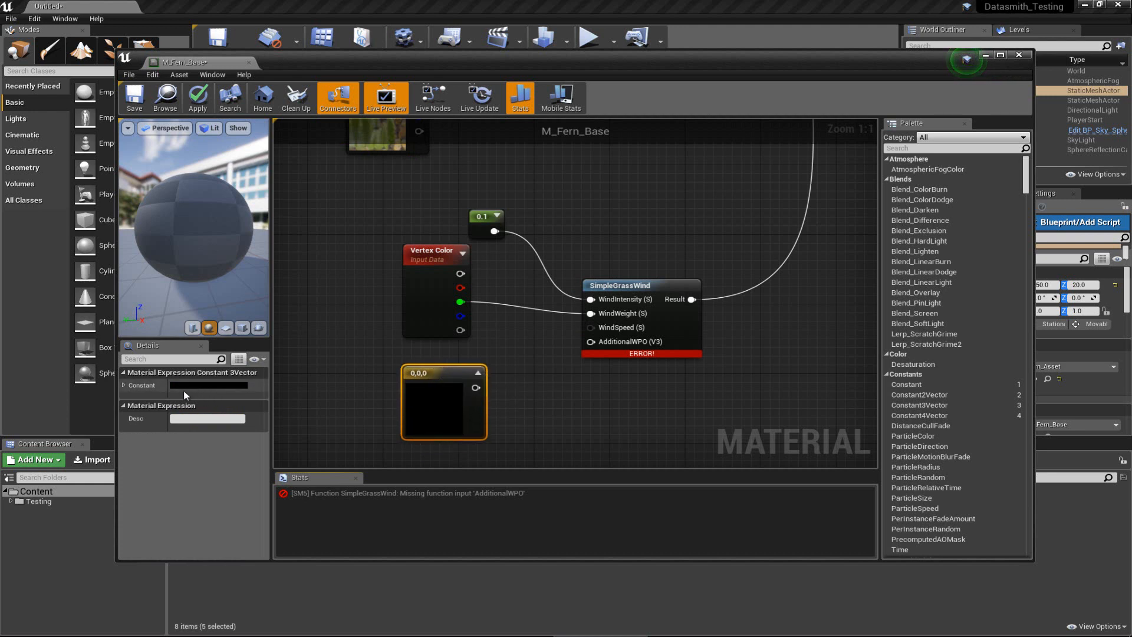
drag(475, 388, 595, 346)
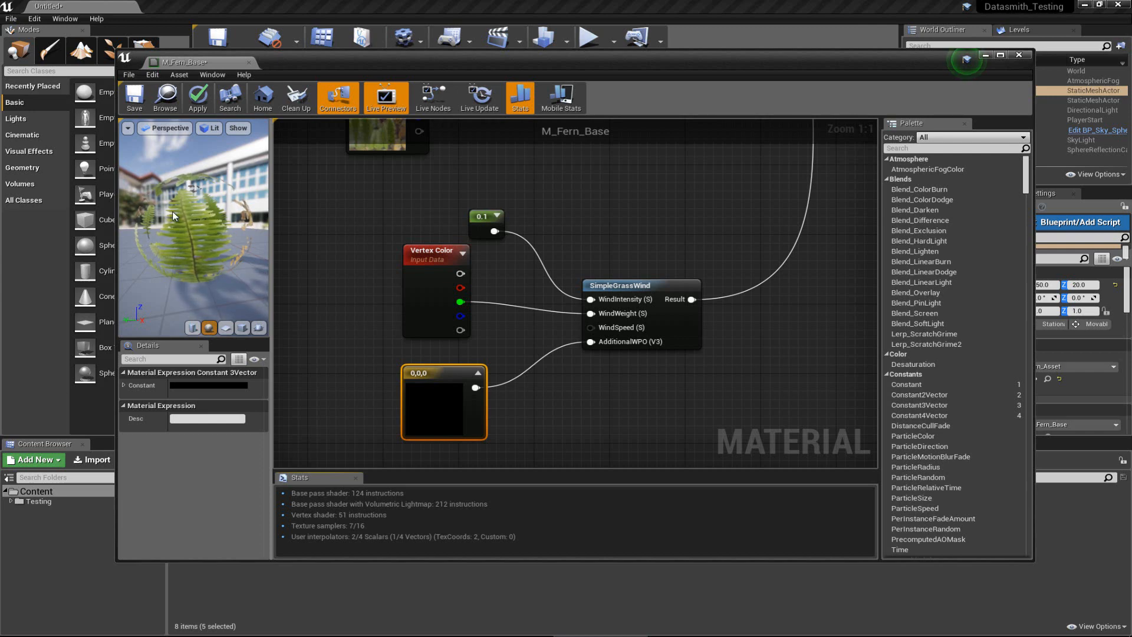
Apply the changes to M_Fern_Base and clear the level viewport to view the fern deselected.
right_drag(565, 277, 529, 327)
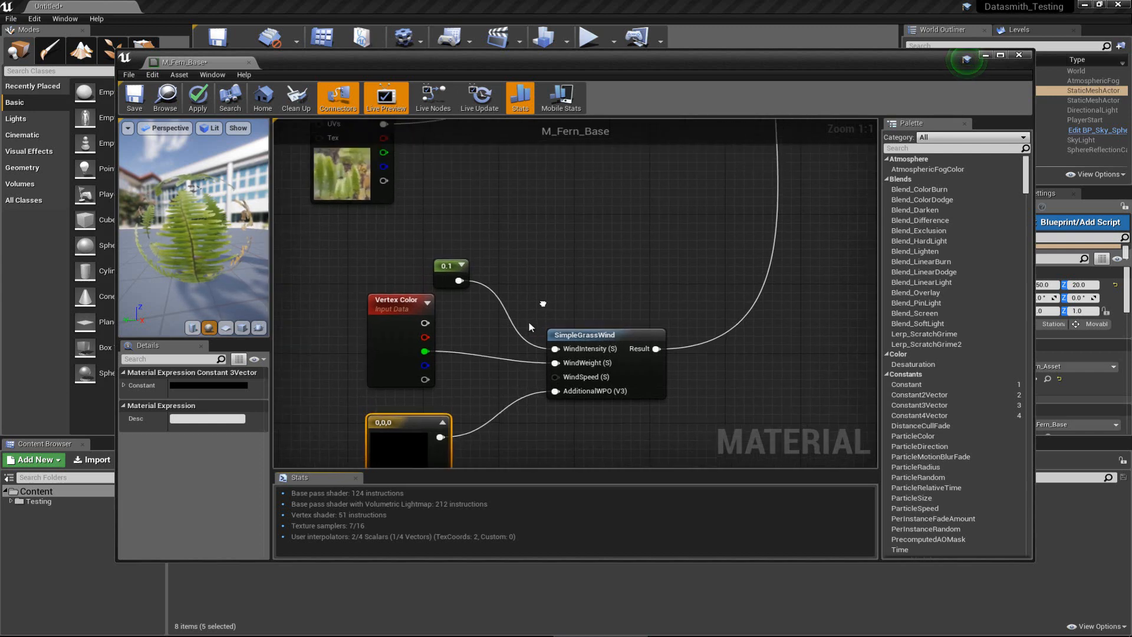
scroll(522, 343, down, 5)
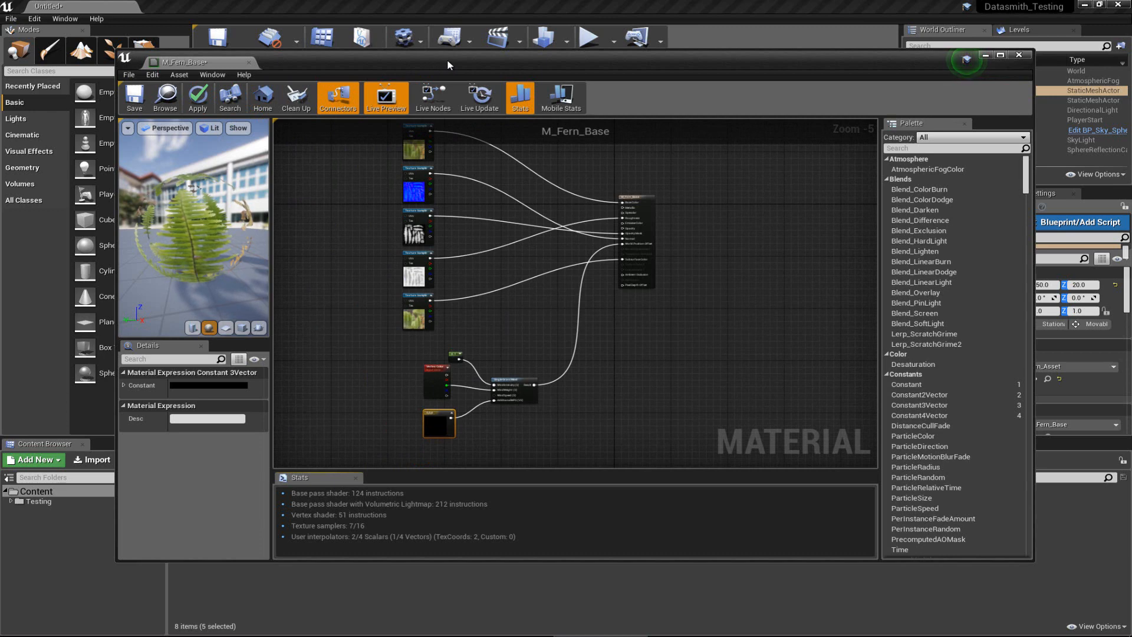
key(Return)
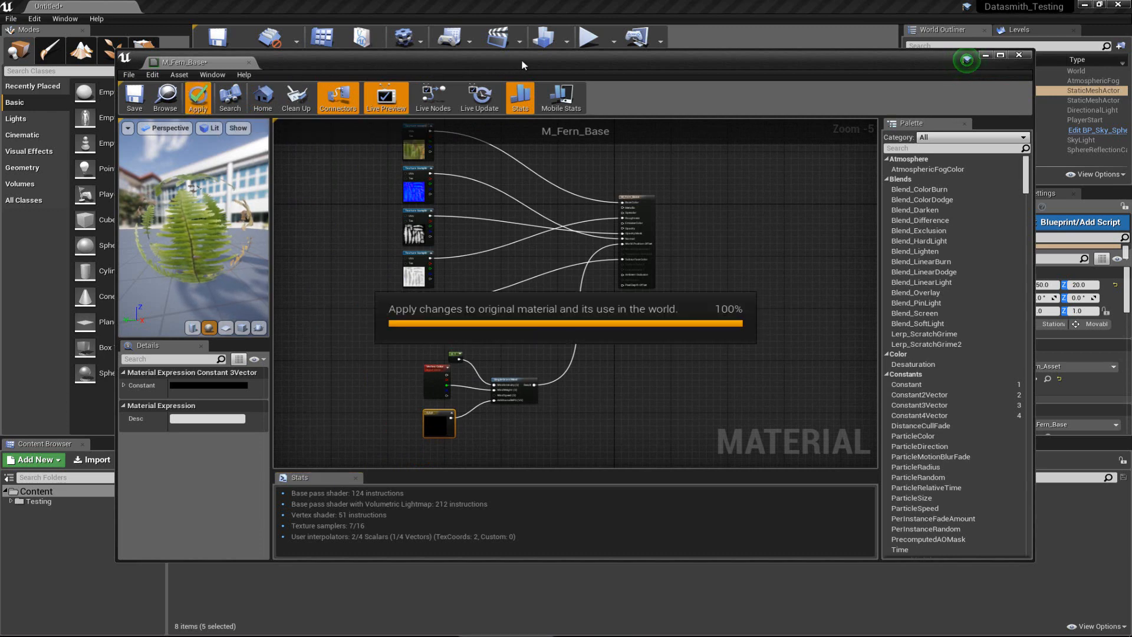
drag(629, 61, 0, 76)
click(528, 269)
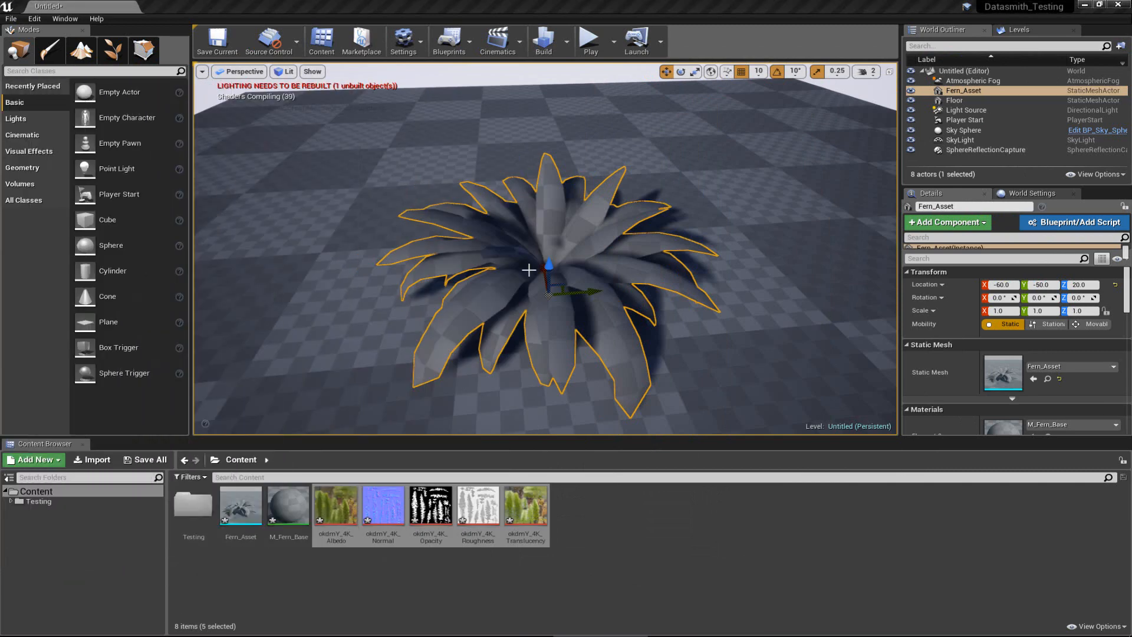
key(Escape)
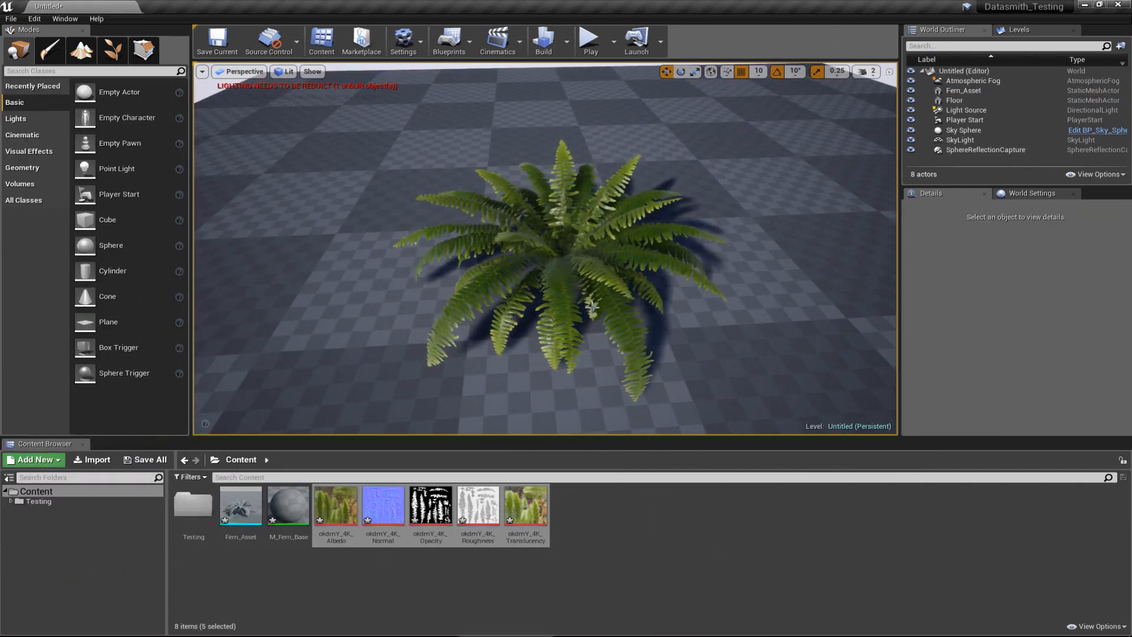
Examine the fern's wind movement and shading from several angles and distances in the level viewport.
alt+drag(578, 298, 762, 313)
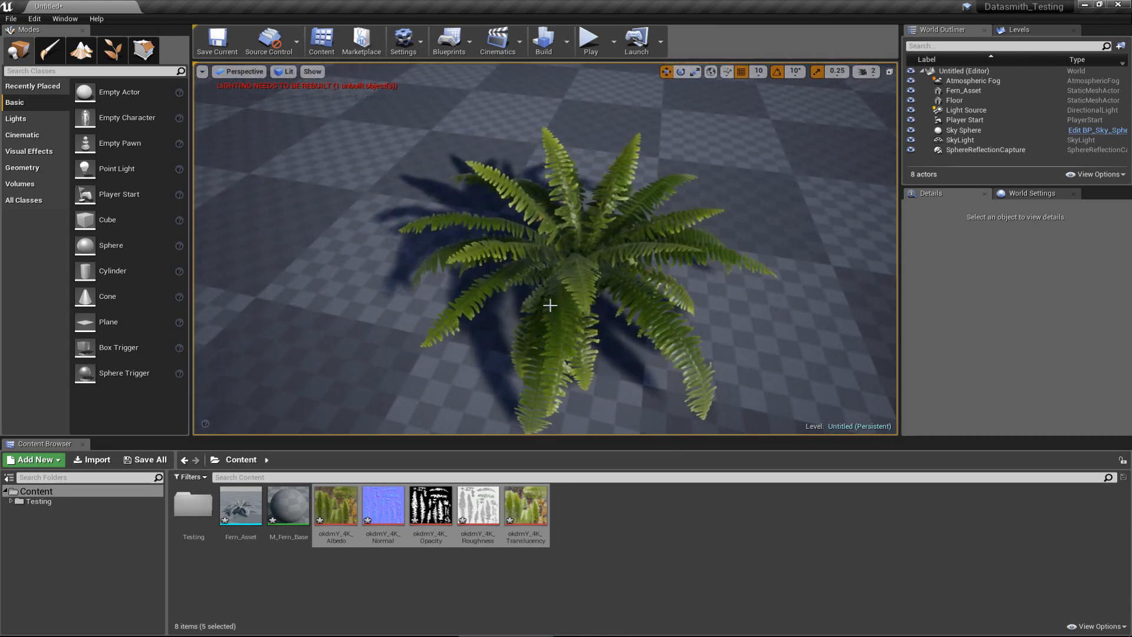
alt+drag(549, 306, 697, 239)
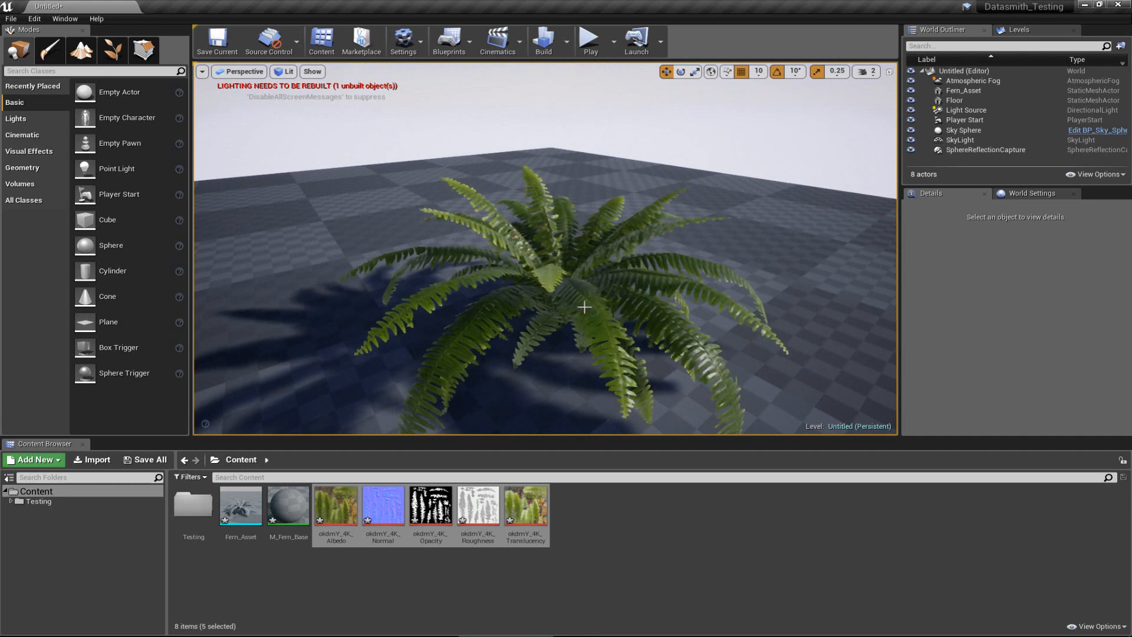
alt+drag(633, 270, 520, 288)
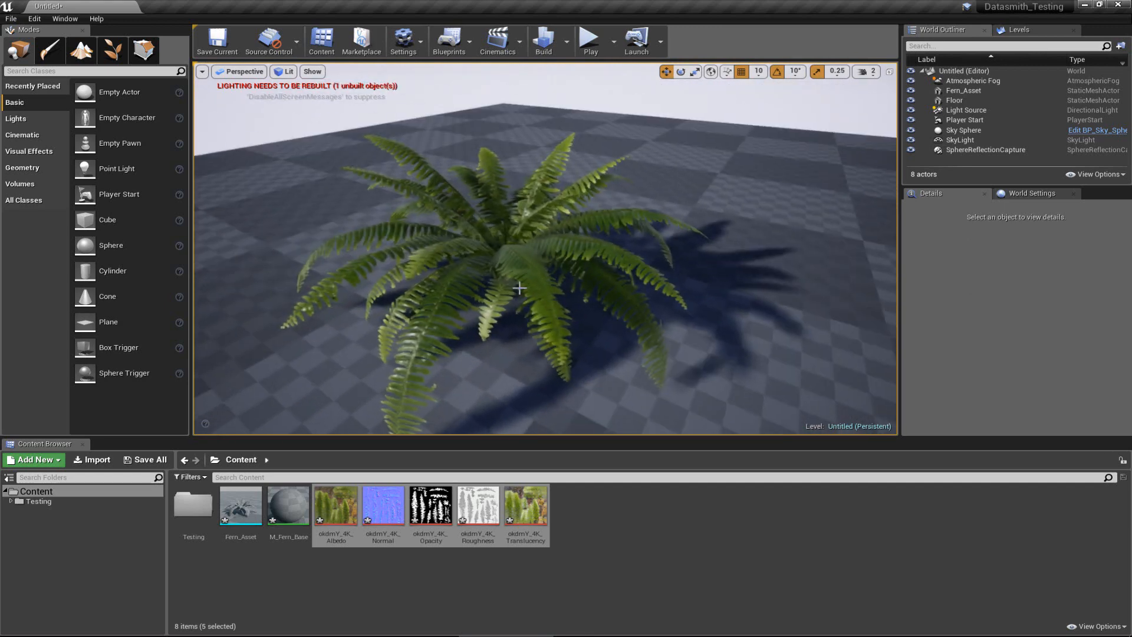
key(w)
right_drag(503, 288, 524, 258)
key(s)
key(w)
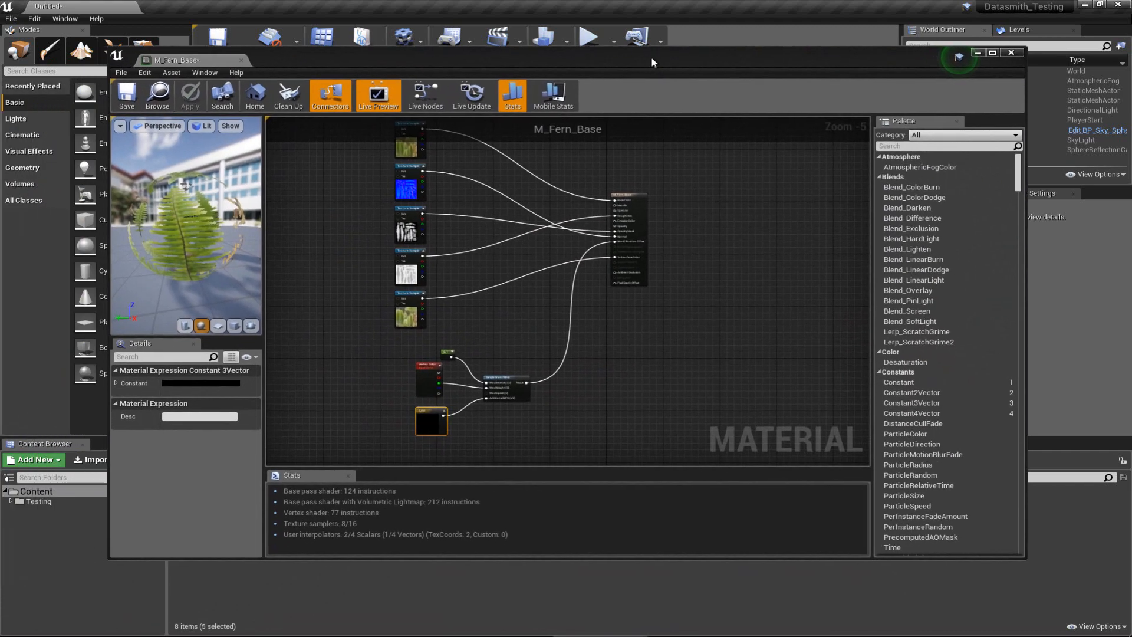
Rearrange the Vertex Color, 0.1 constant and 0,0,0 vector nodes compactly beside SimpleGrassWind in the M_Fern_Base graph.
scroll(504, 395, up, 4)
right_drag(480, 340, 569, 270)
click(455, 246)
drag(407, 251, 399, 267)
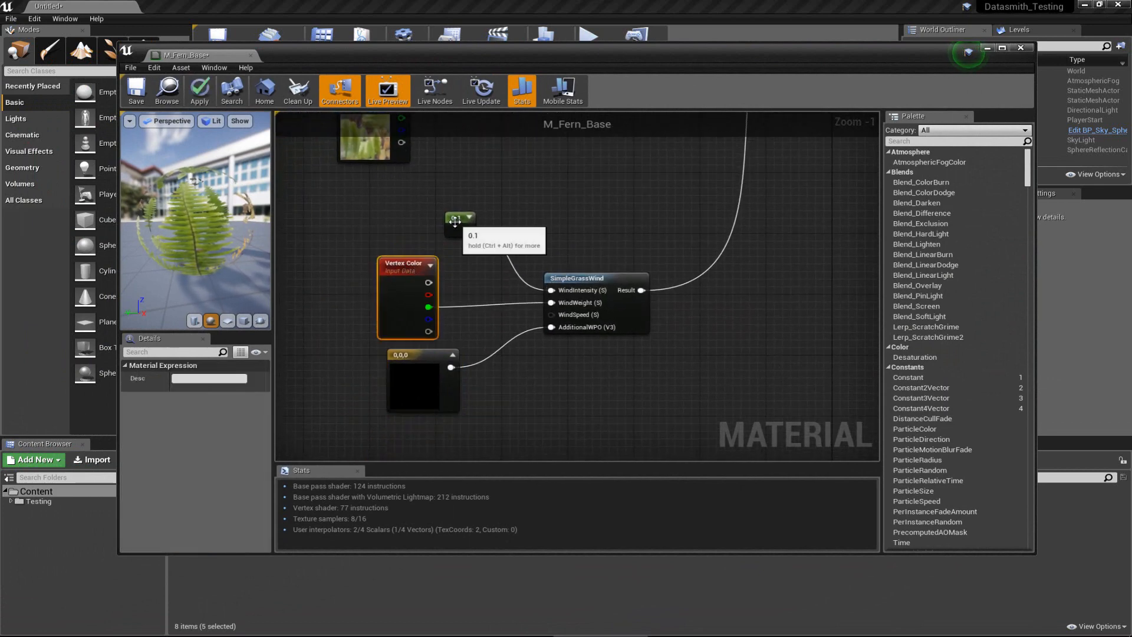
drag(455, 220, 455, 264)
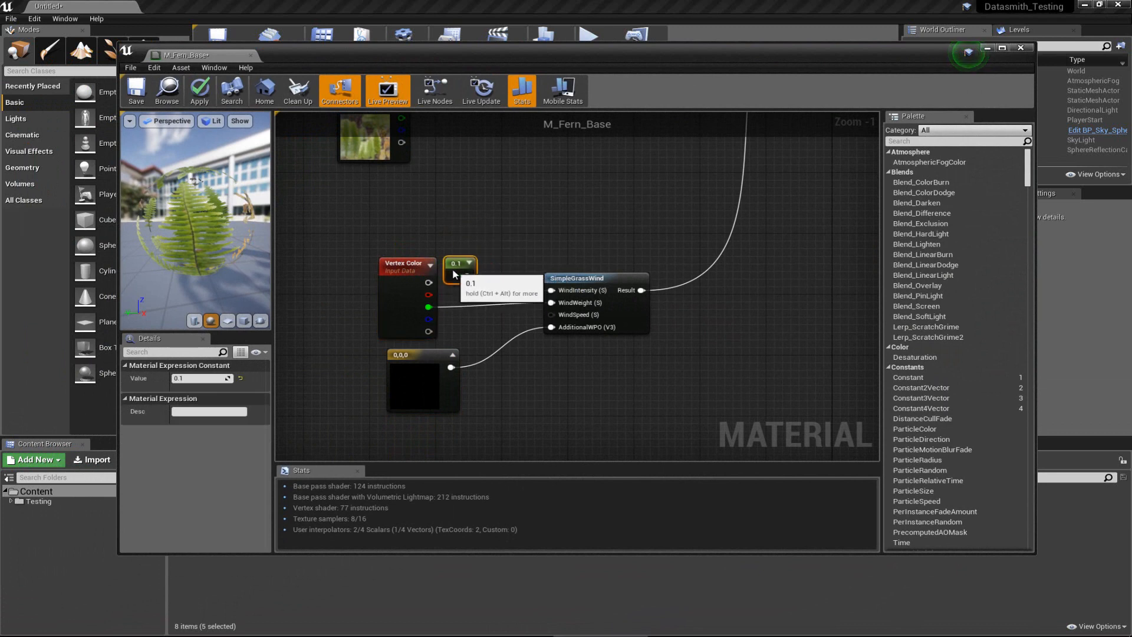
drag(433, 363, 491, 333)
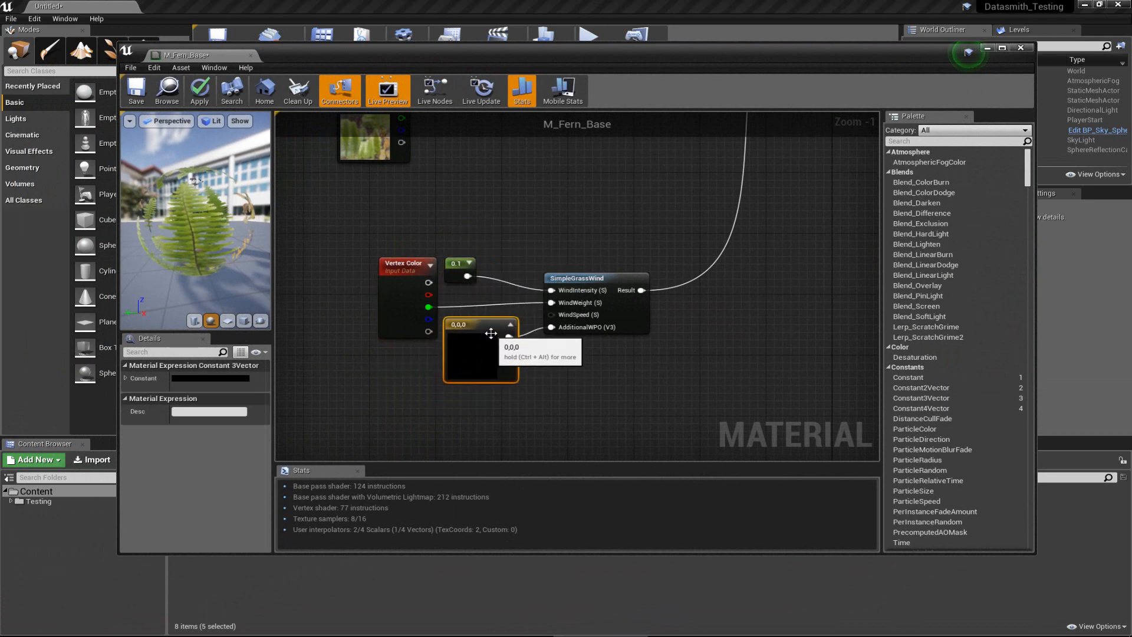
click(500, 242)
Set the WindIntensity constant to 0.03, apply the material, and uncover the level viewport to view the fern.
click(461, 272)
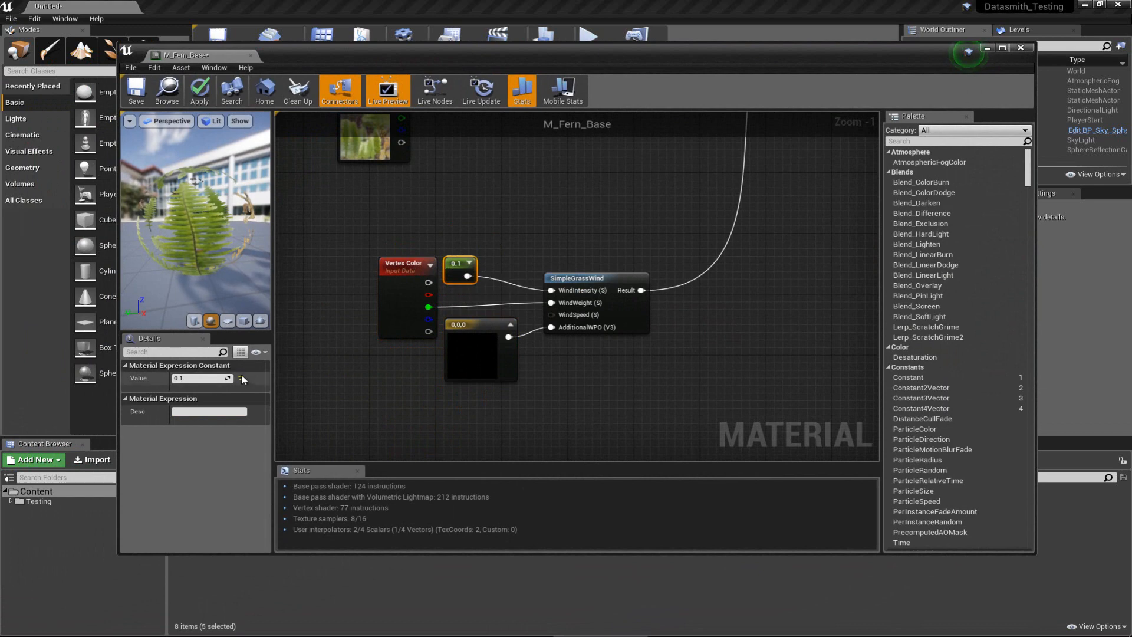
drag(482, 51, 607, 185)
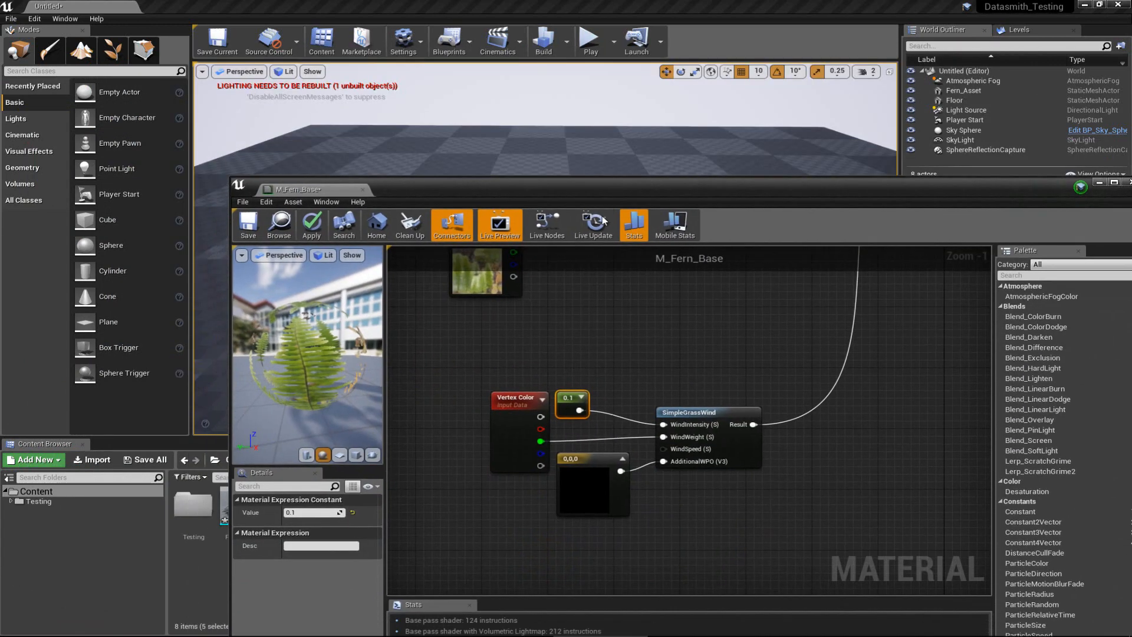
click(306, 512)
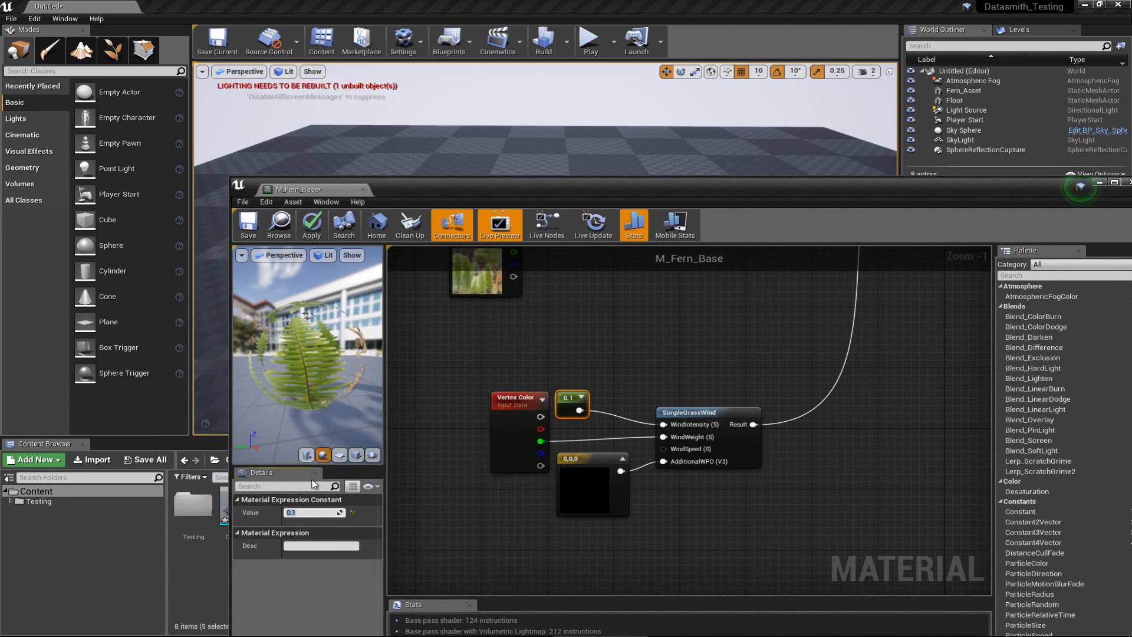
text(0.03)
key(Return)
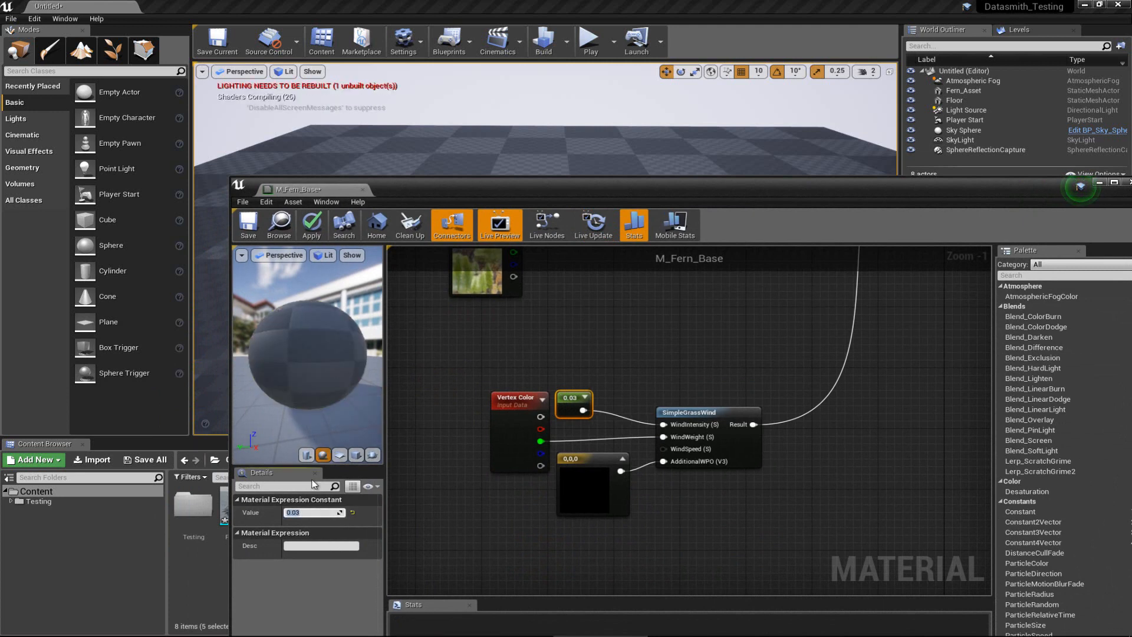
click(310, 233)
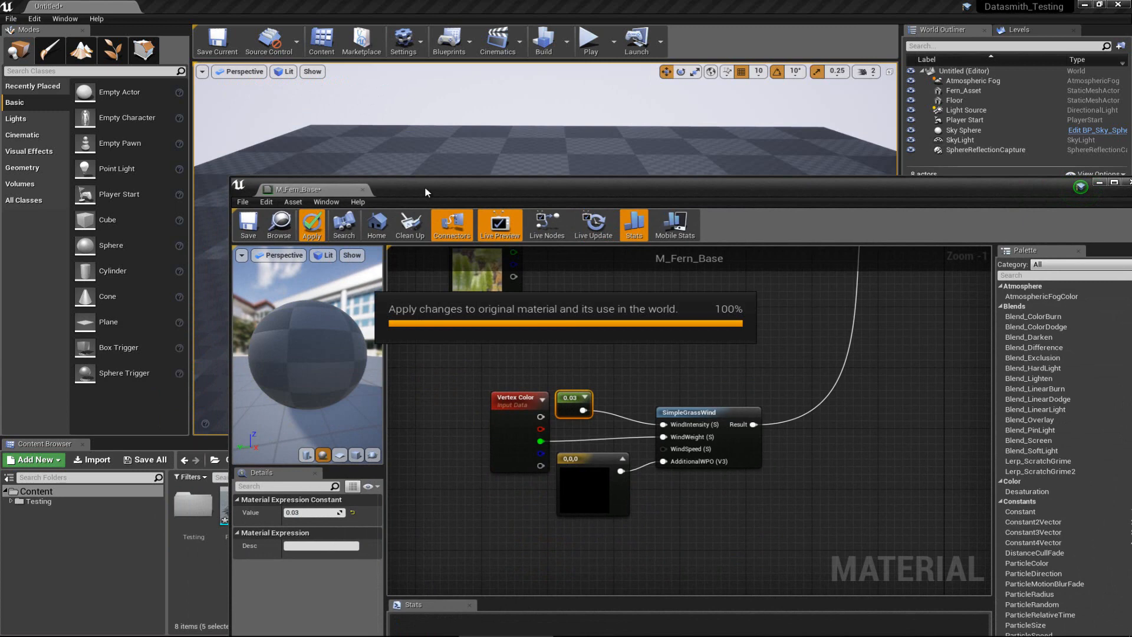
drag(424, 187, 563, 359)
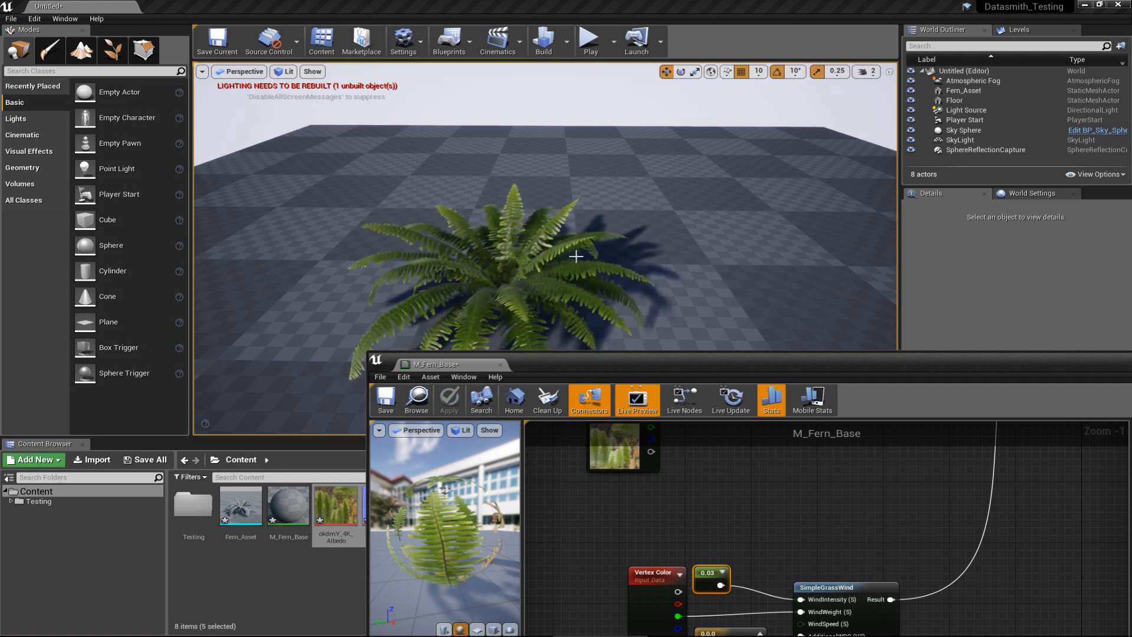
Group the Vertex Color, both constants and SimpleGrassWind in a comment box titled "Wind Controls".
drag(653, 362, 439, 96)
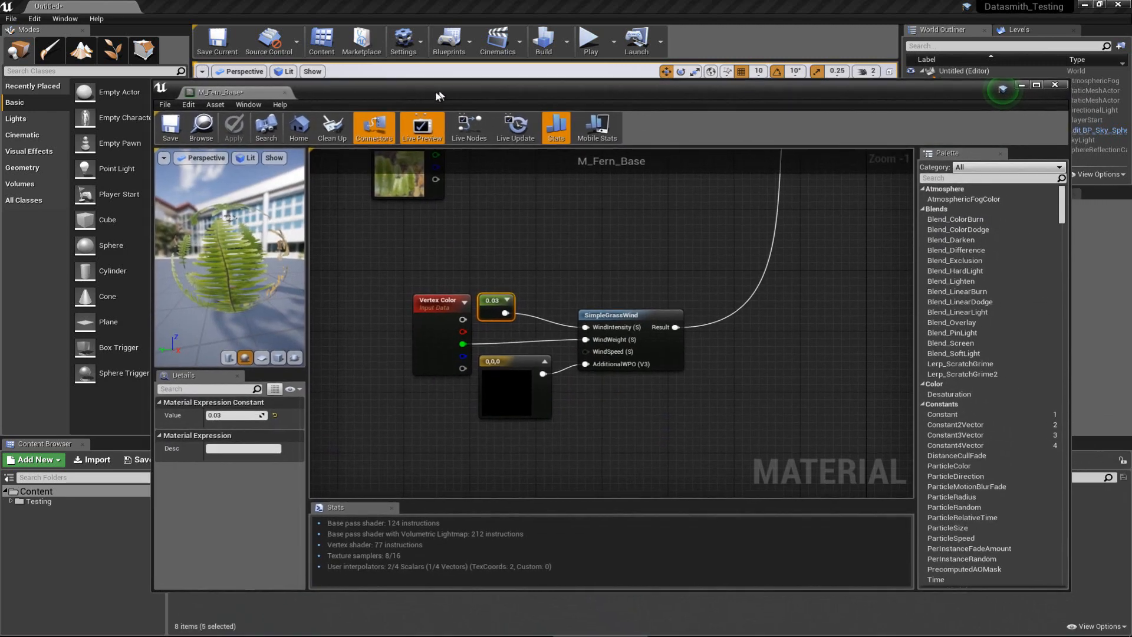
click(579, 280)
scroll(548, 298, down, 3)
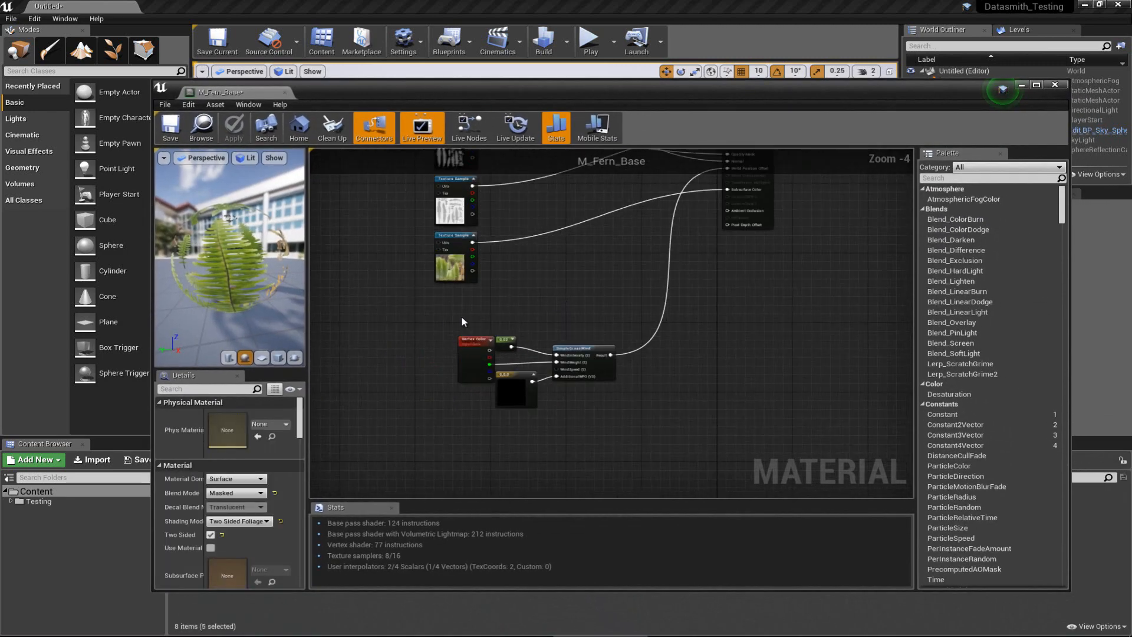
drag(514, 384, 617, 431)
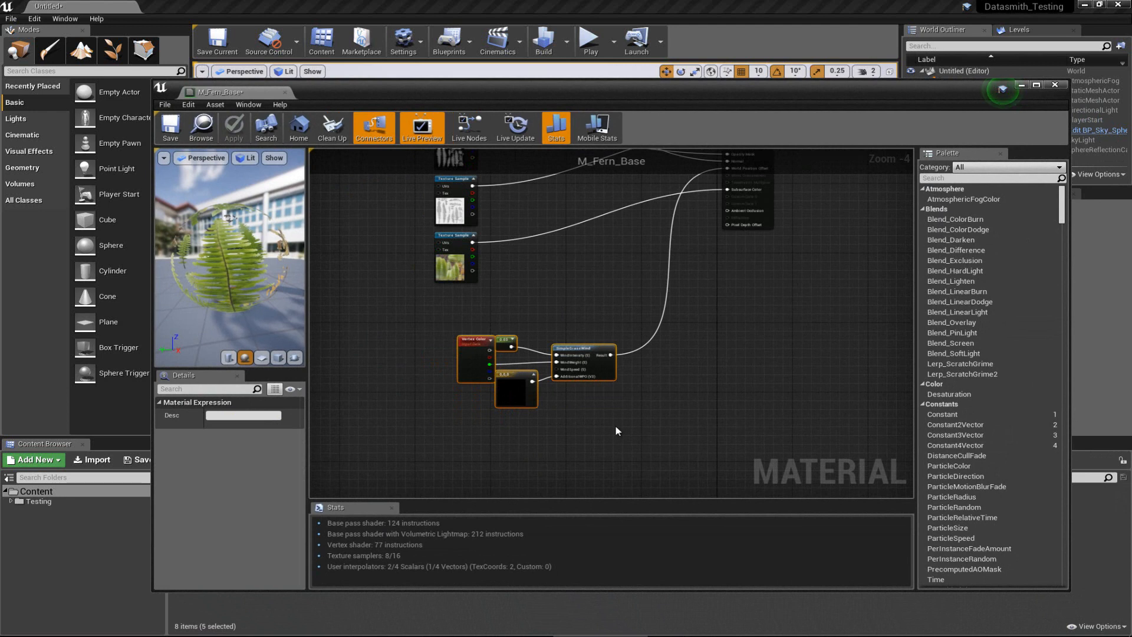
key(c)
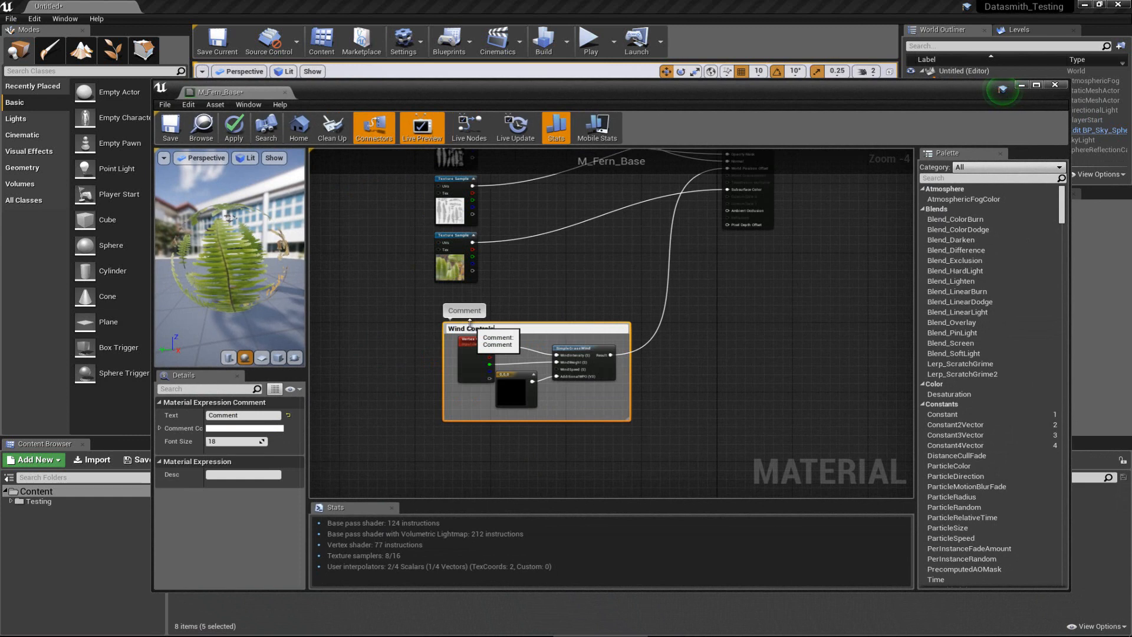
text(Wind Controlls)
key(Return)
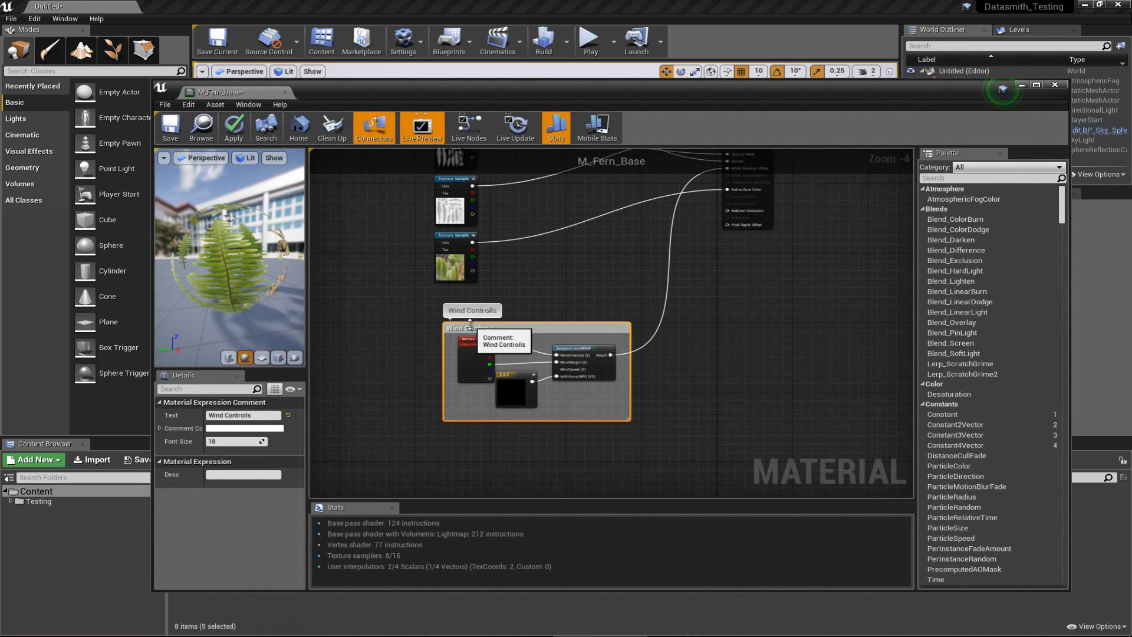
double_click(515, 329)
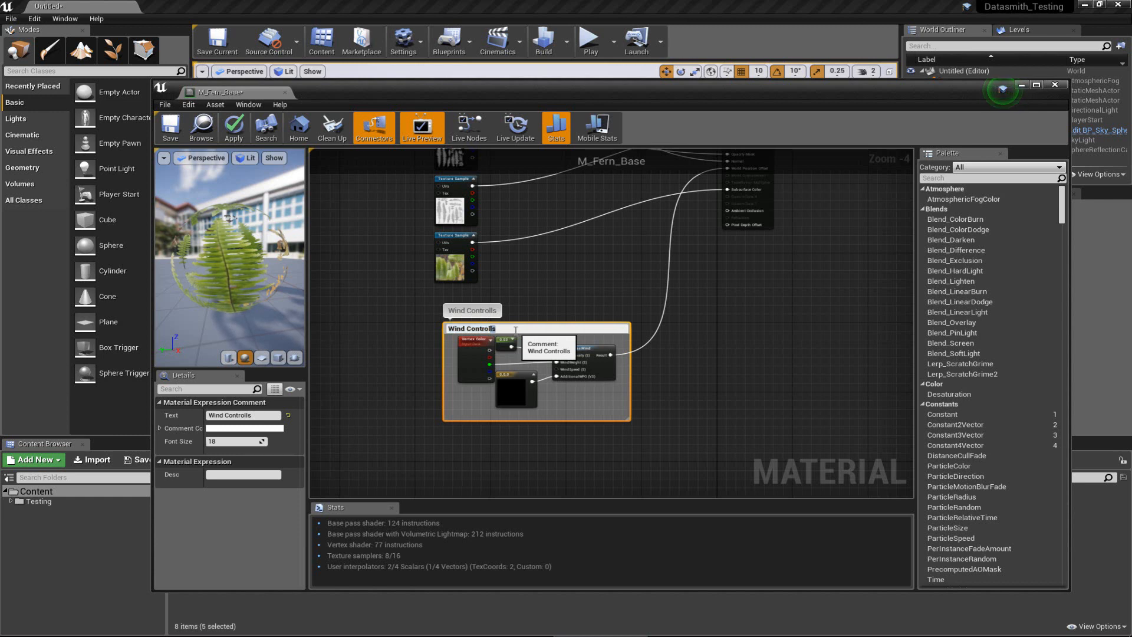
key(Return)
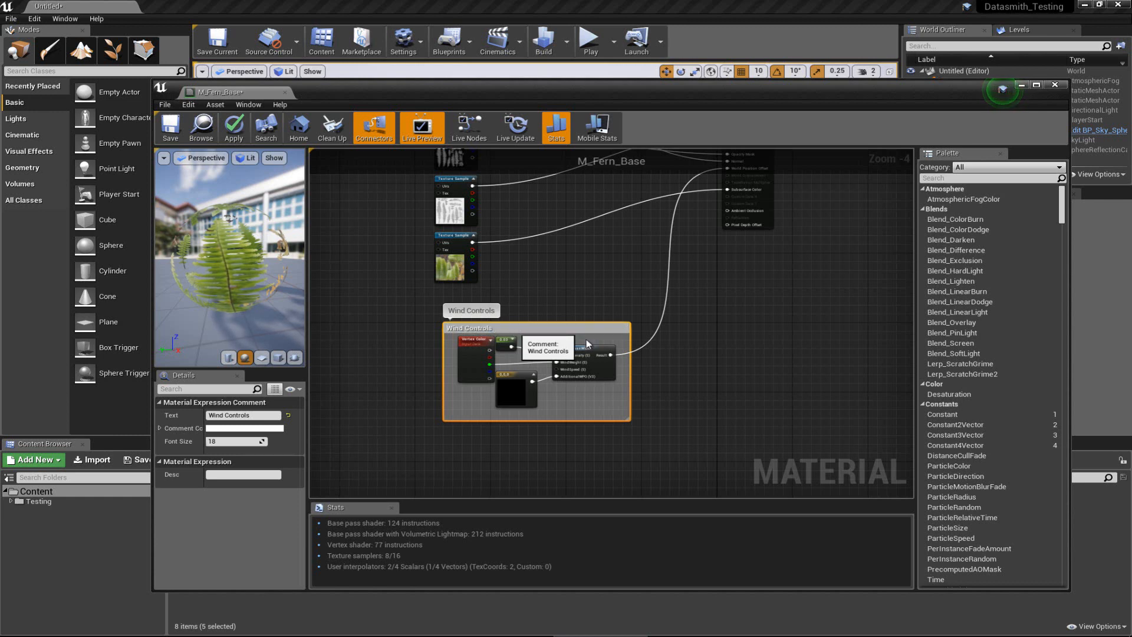
Move the Wind Controls comment group slightly lower, farther from the texture samples above it.
click(529, 292)
right_drag(569, 270, 500, 384)
scroll(519, 367, down, 3)
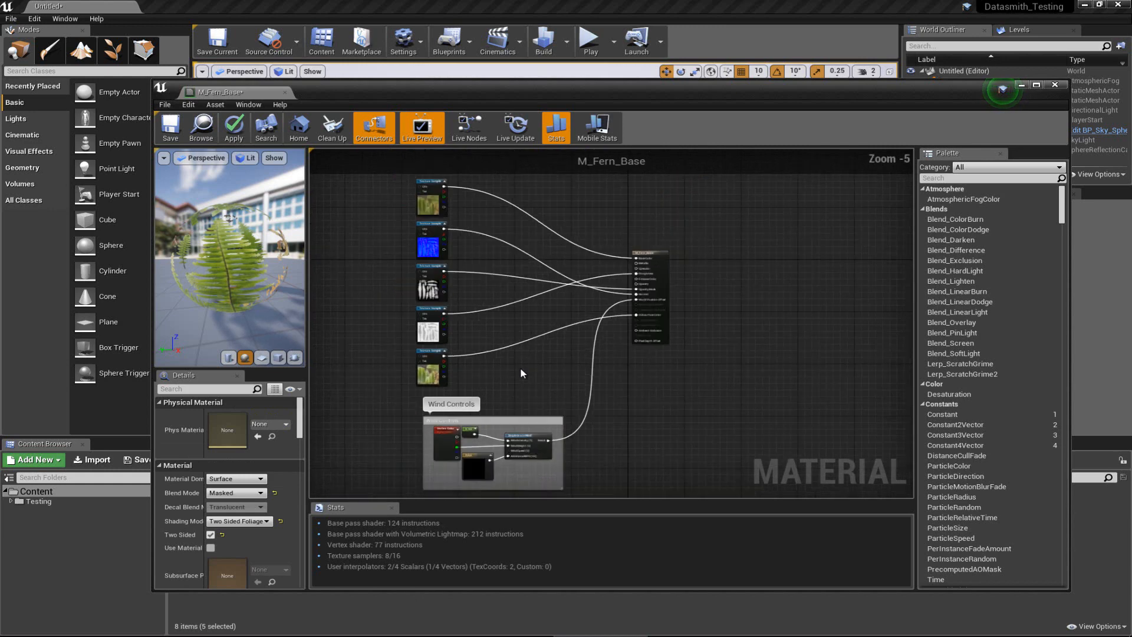
scroll(521, 369, up, 3)
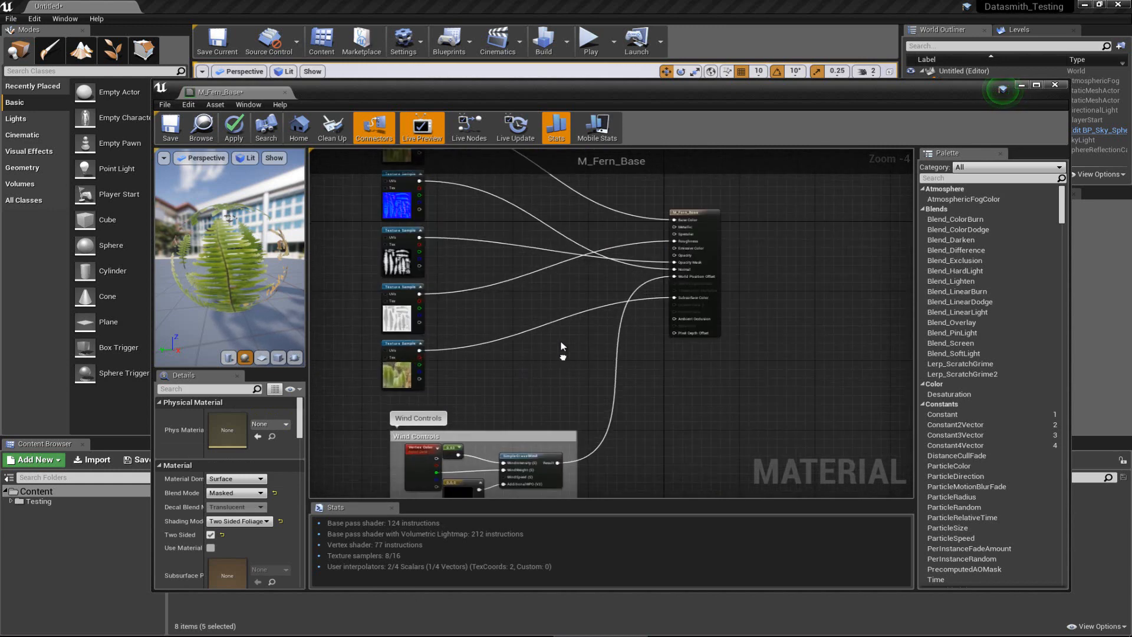
right_drag(560, 339, 577, 274)
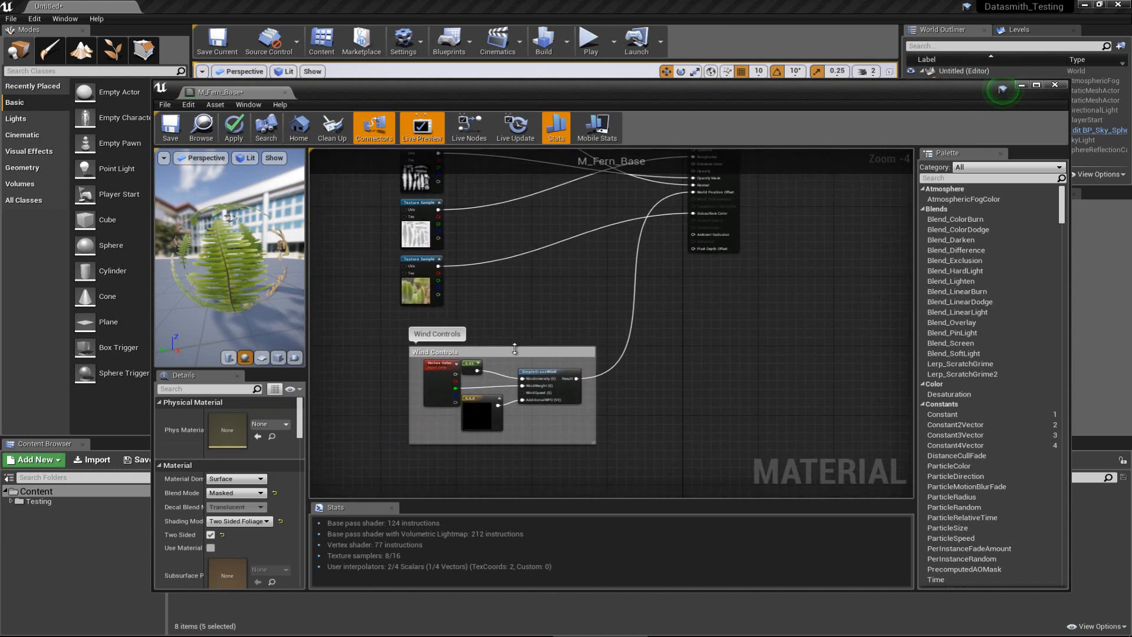
right_drag(525, 306, 557, 277)
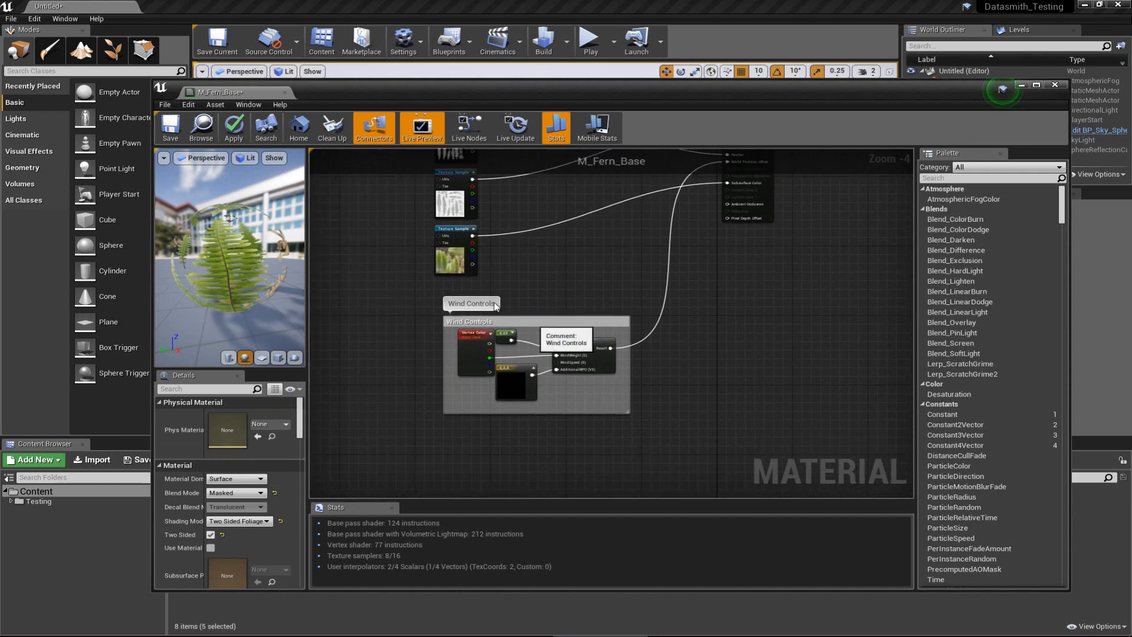
mouse_move(535, 325)
mouse_down()
mouse_move(610, 345)
mouse_move(466, 354)
mouse_move(511, 302)
mouse_move(522, 331)
mouse_move(384, 339)
mouse_move(562, 373)
mouse_move(528, 338)
mouse_move(520, 345)
mouse_move(539, 345)
mouse_up()
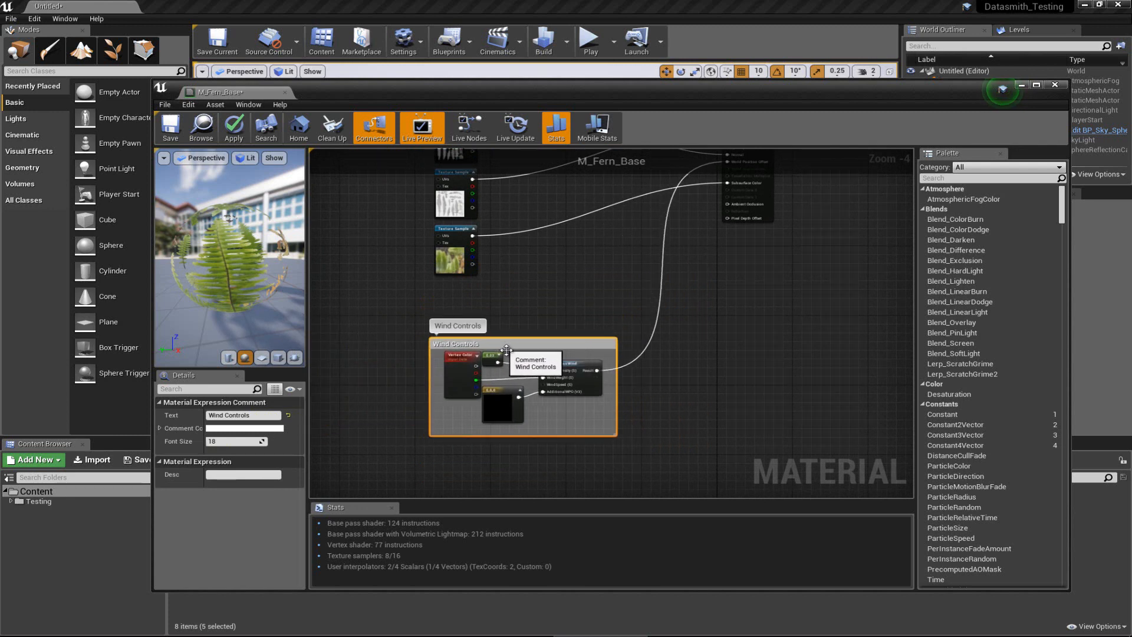
right_drag(519, 264, 535, 453)
right_drag(538, 413, 533, 340)
scroll(533, 345, down, 1)
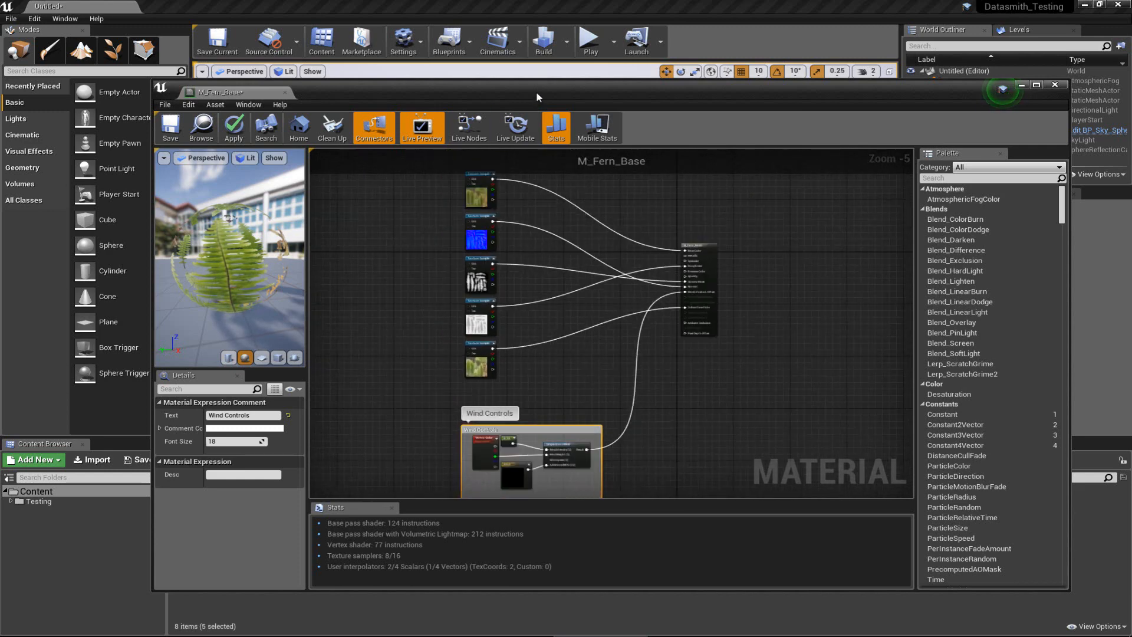
drag(536, 91, 561, 96)
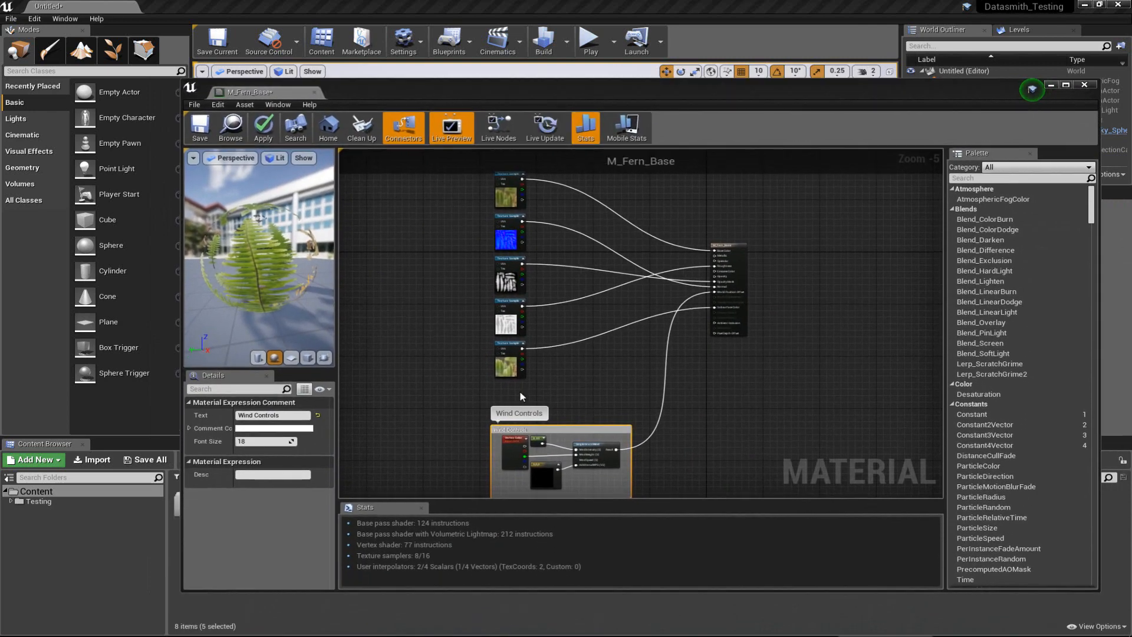
Move the texture samples below the albedo one down and to the left, leaving free space around the albedo Texture Sample.
scroll(561, 239, up, 2)
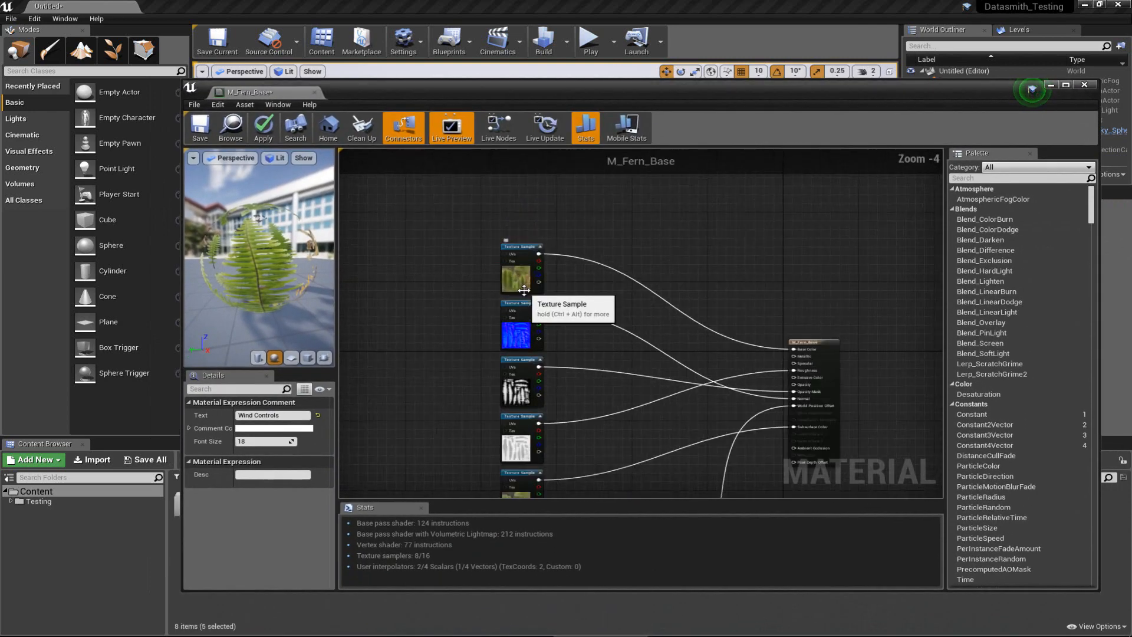
right_drag(525, 303, 511, 247)
scroll(511, 247, down, 2)
drag(539, 262, 407, 397)
click(515, 253)
right_drag(504, 253, 481, 294)
scroll(481, 293, up, 3)
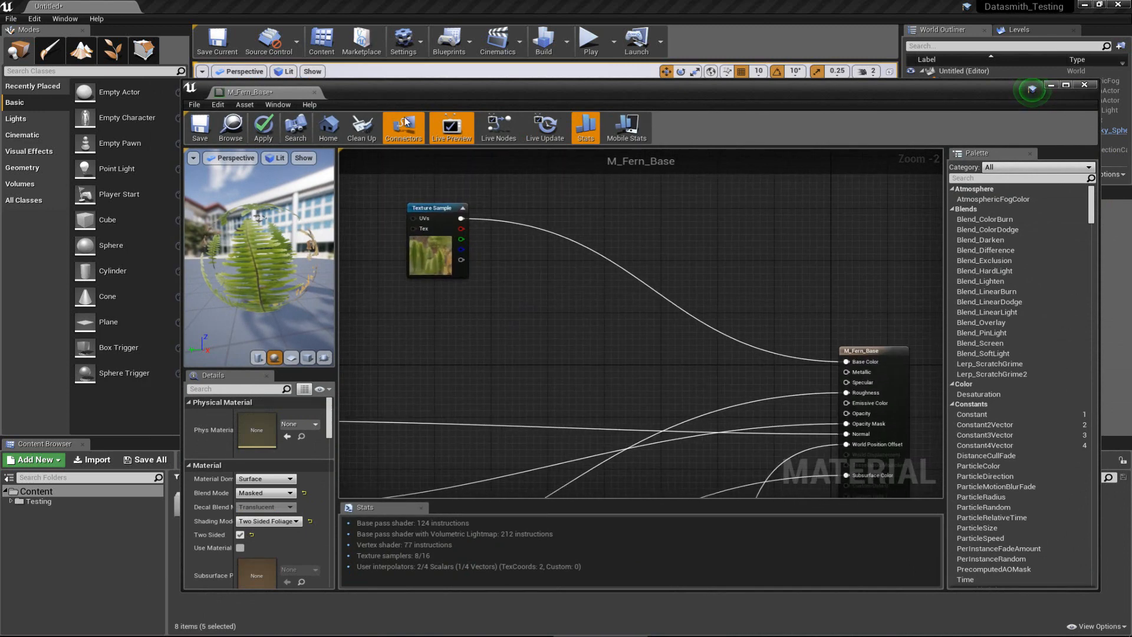
Uncover the level viewport and inspect the fern's leaf coloring up close.
drag(415, 86, 774, 318)
right_drag(588, 263, 560, 267)
key(w)
key(w)
key(w)
key(s)
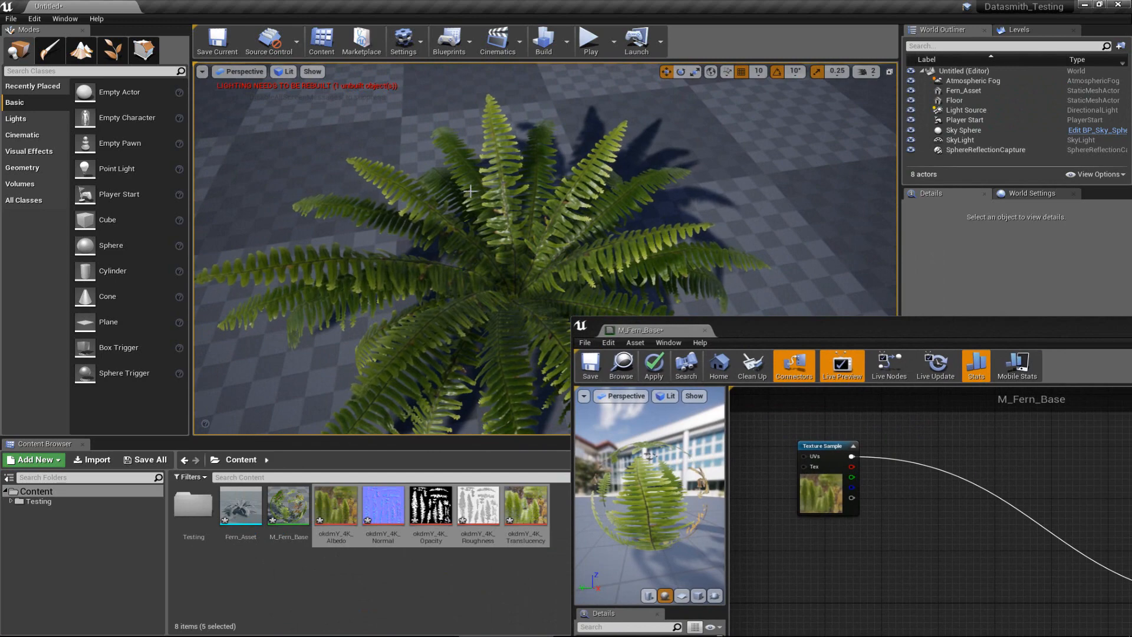
key(a)
right_drag(675, 240, 361, 210)
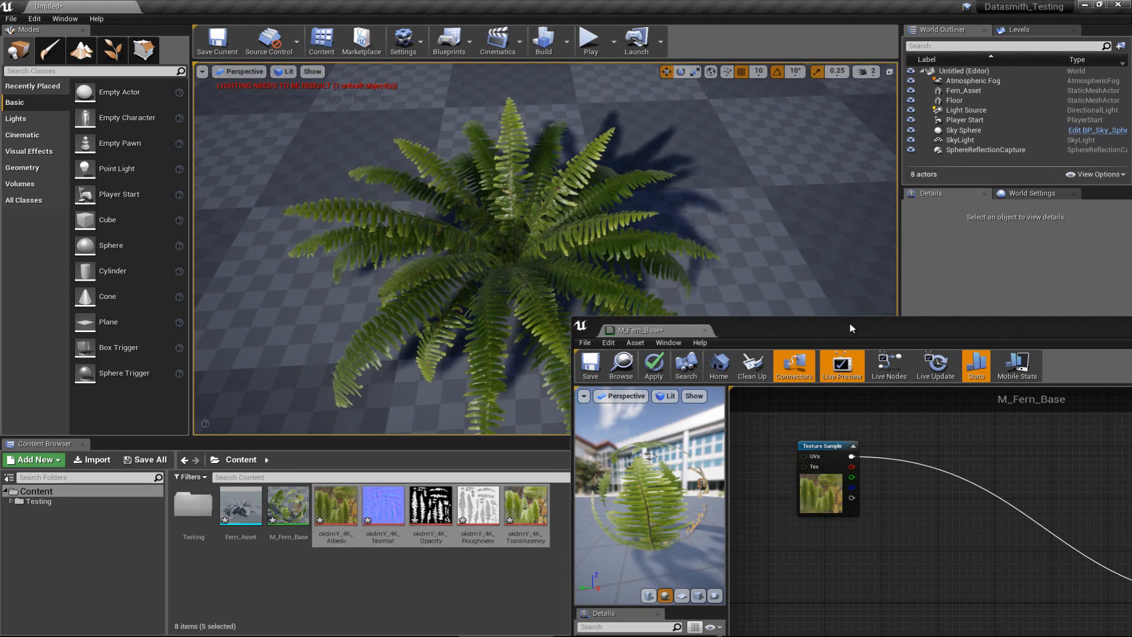
Bring the material graph back over the level and move the albedo Texture Sample slightly up and to the right.
drag(850, 328, 383, 50)
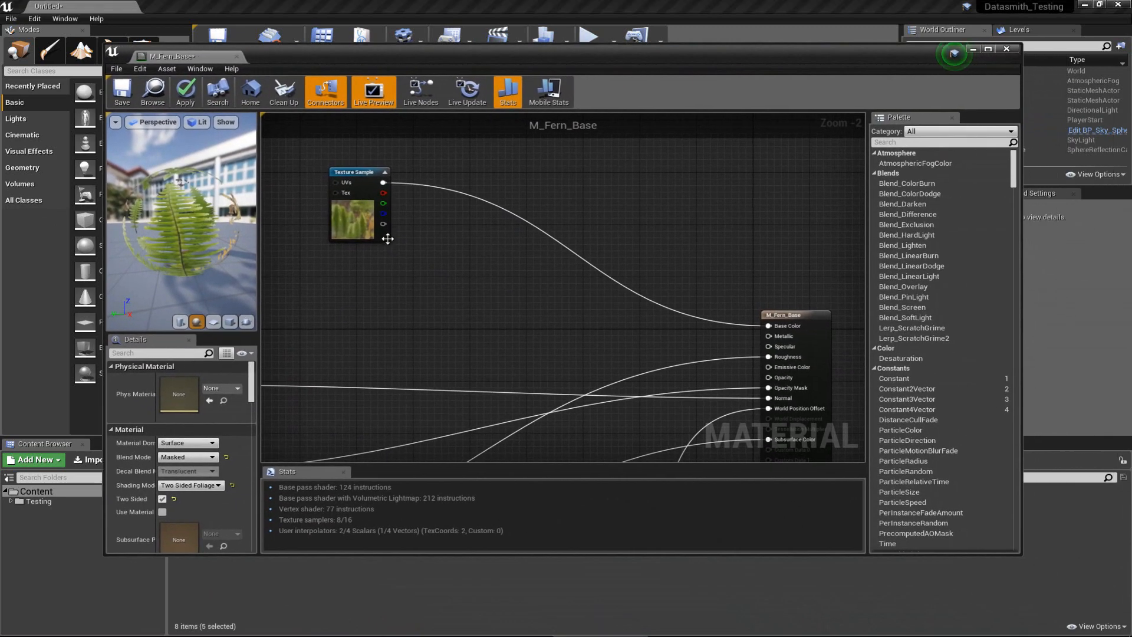
right_drag(422, 259, 474, 319)
scroll(503, 244, down, 2)
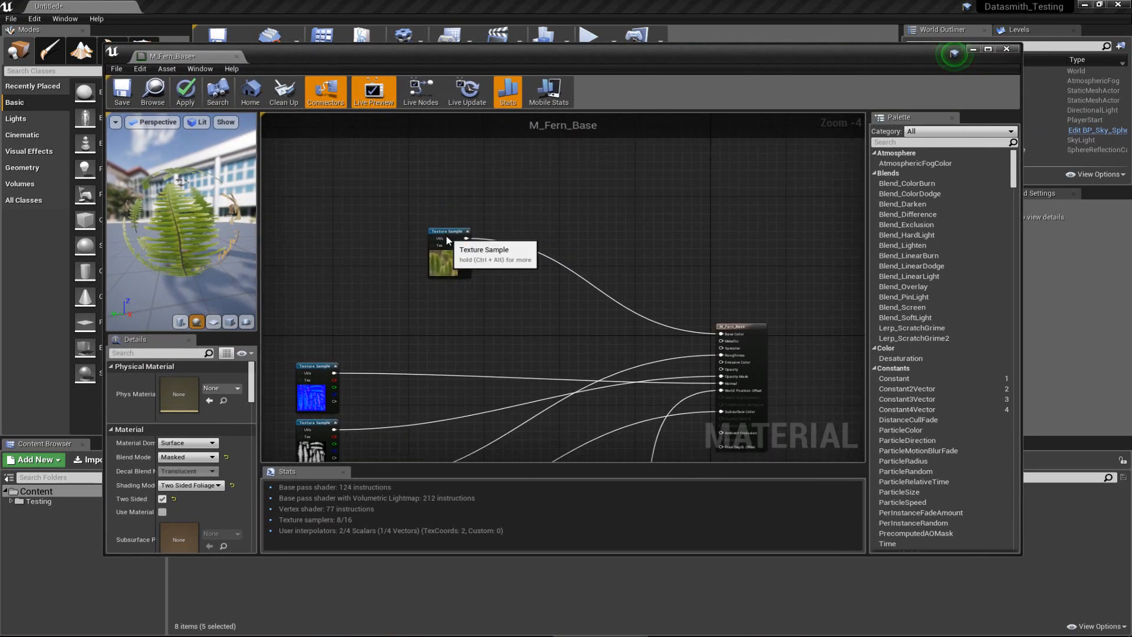
drag(446, 240, 473, 227)
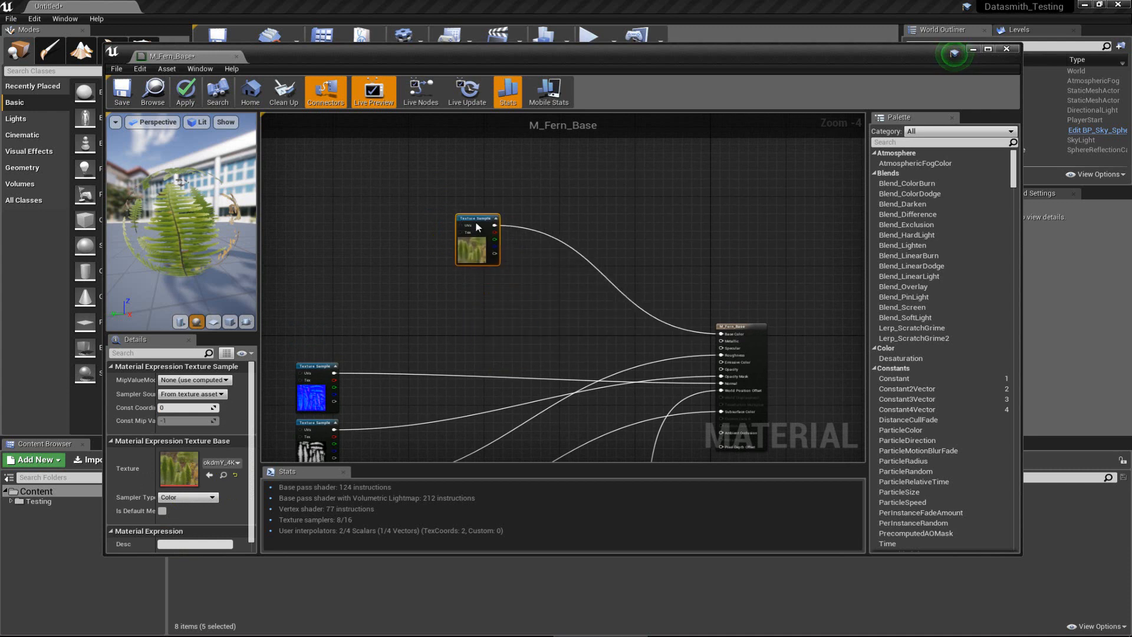
Add a ScalarParameter node and place it just below the albedo Texture Sample.
click(482, 324)
scroll(488, 292, up, 3)
right_click(500, 291)
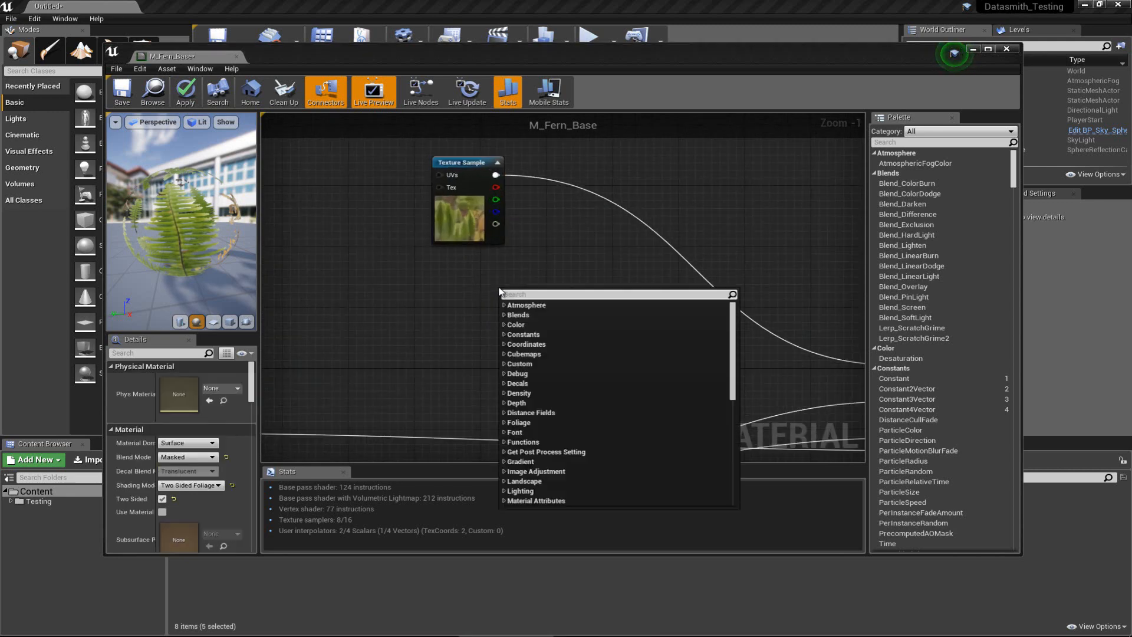
text(sca)
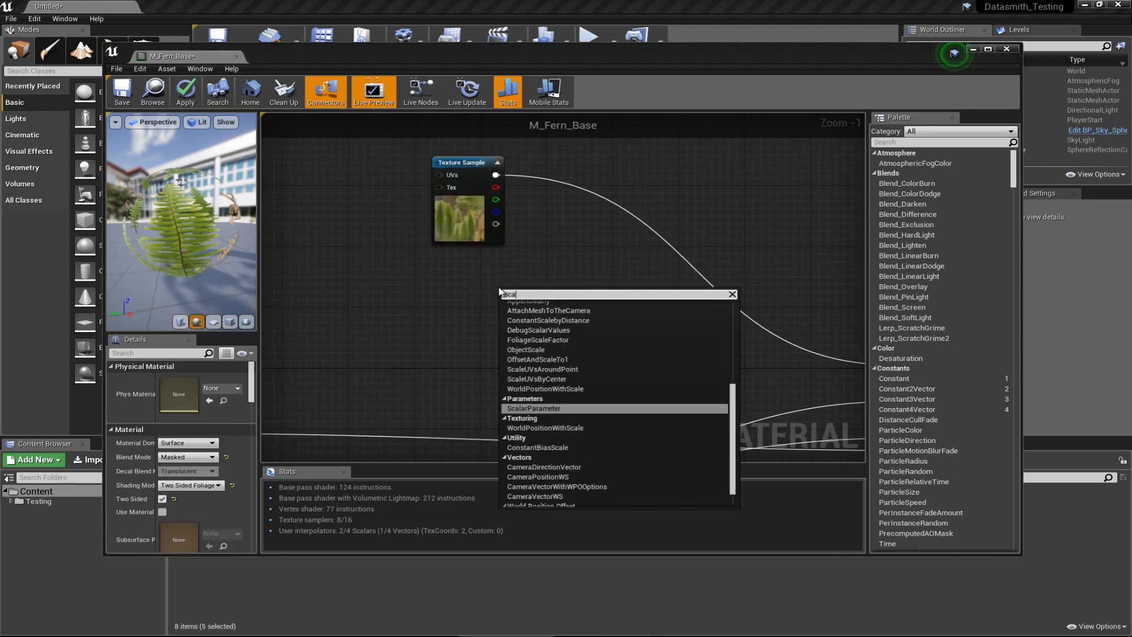
key(Return)
drag(505, 300, 467, 273)
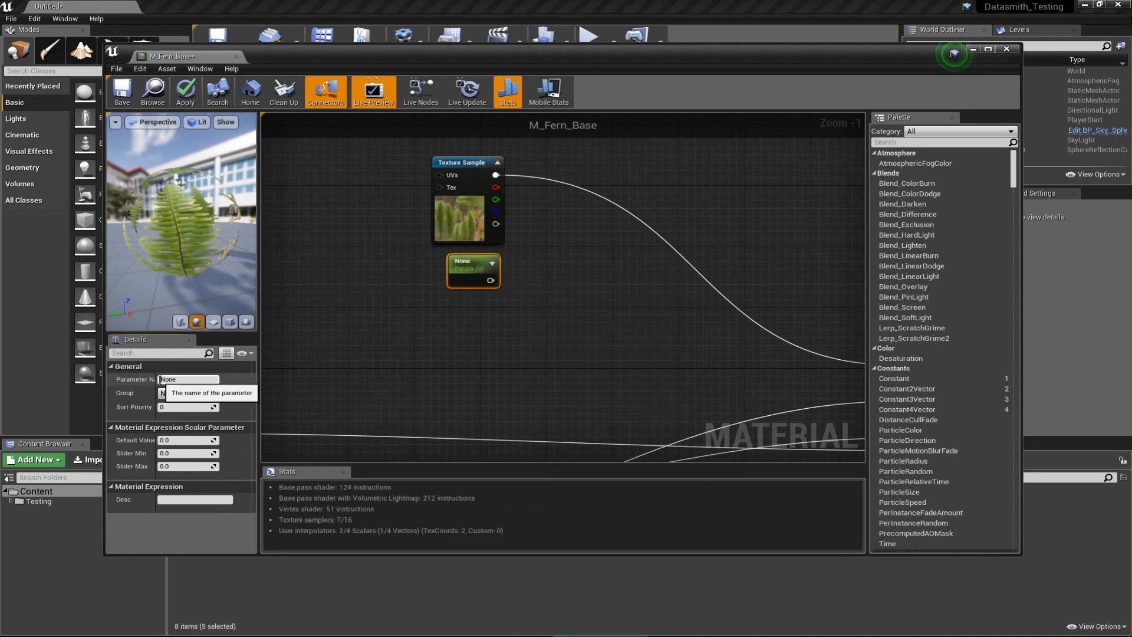
Name the new scalar parameter Base Color Control and keep it lined up under the albedo Texture Sample.
drag(160, 379, 200, 379)
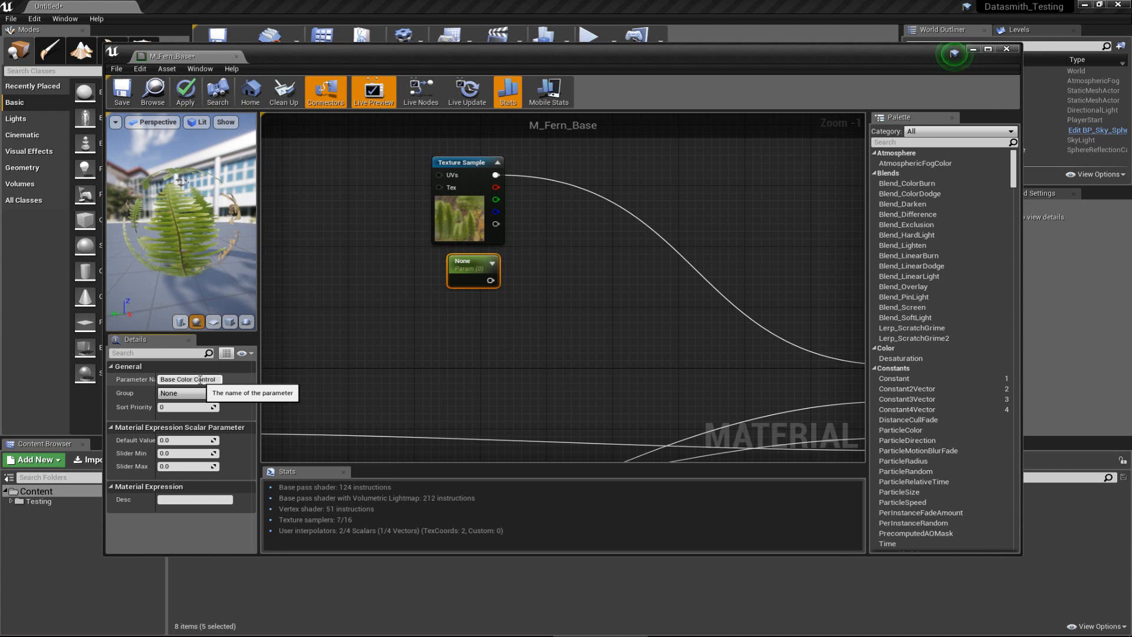
key(Return)
drag(500, 278, 483, 279)
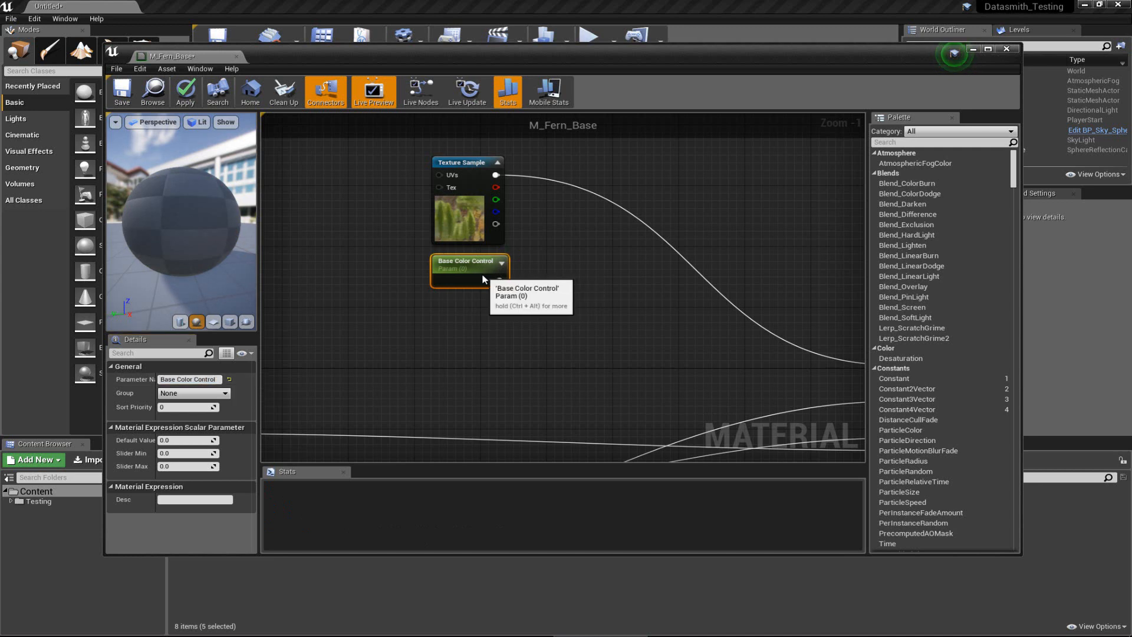
click(583, 285)
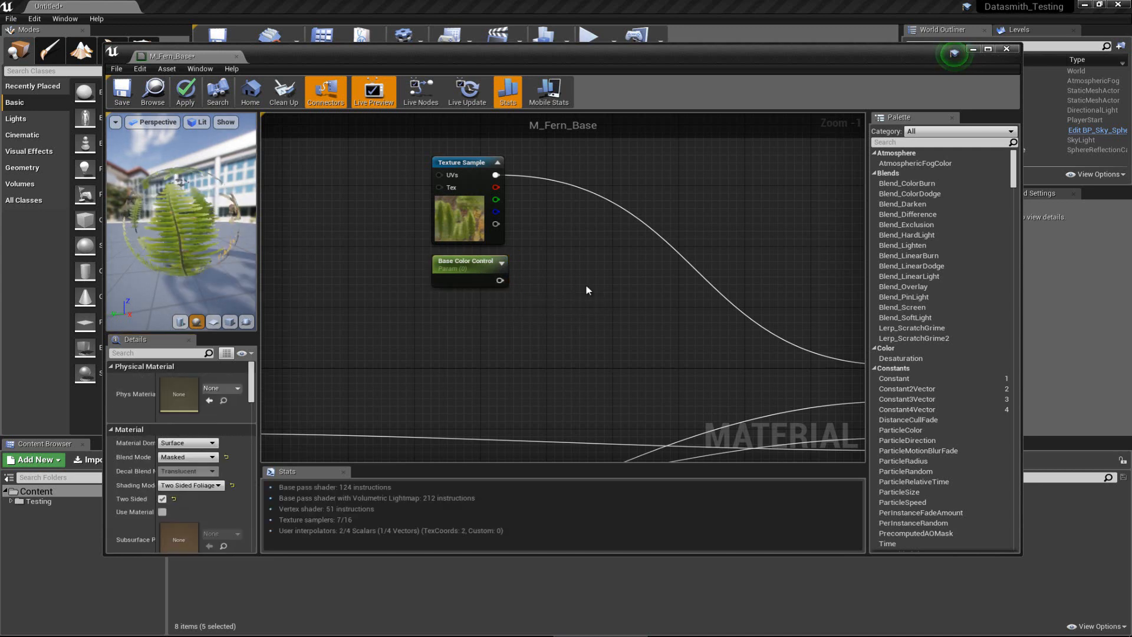
Add a Multiply node and connect the albedo Texture Sample's color to A and Base Color Control to B.
right_drag(561, 264, 517, 325)
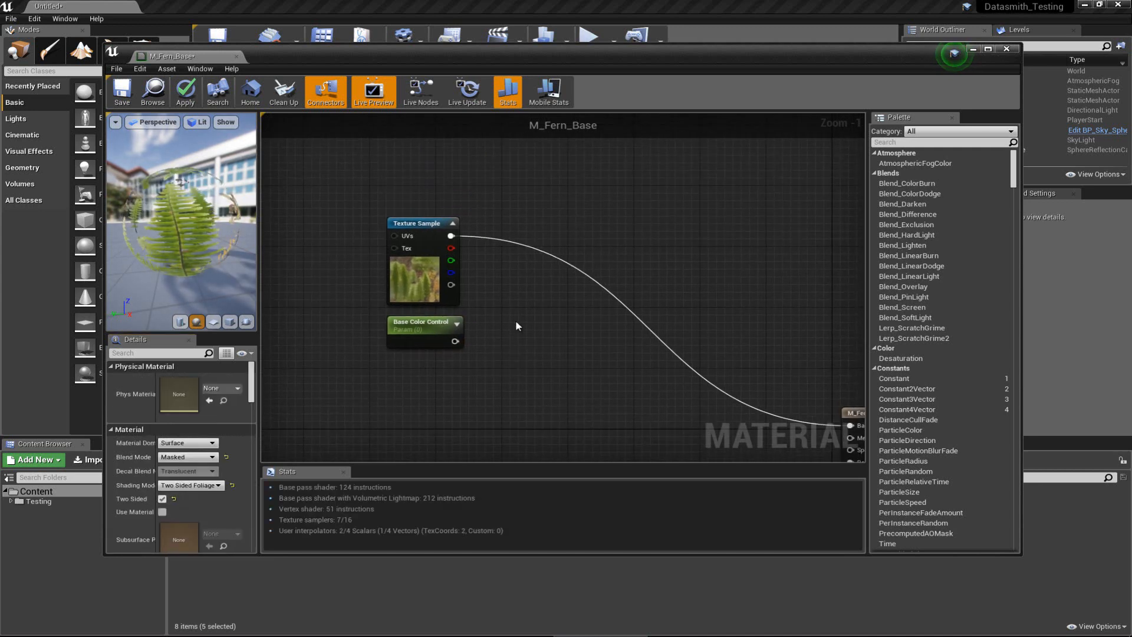
click(527, 301)
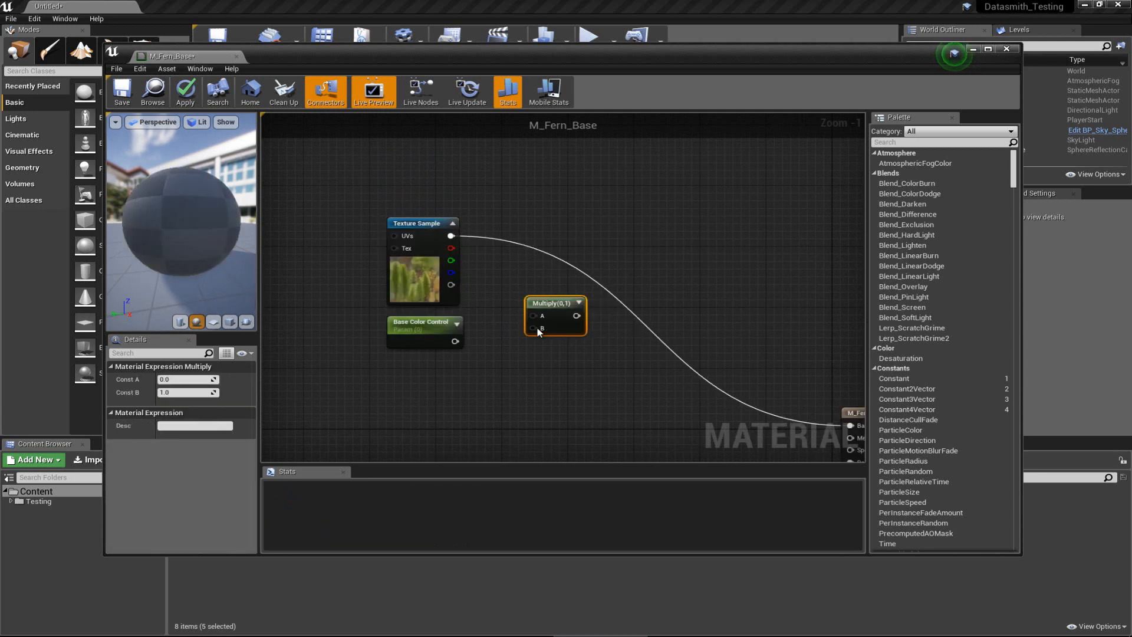
drag(534, 301, 516, 280)
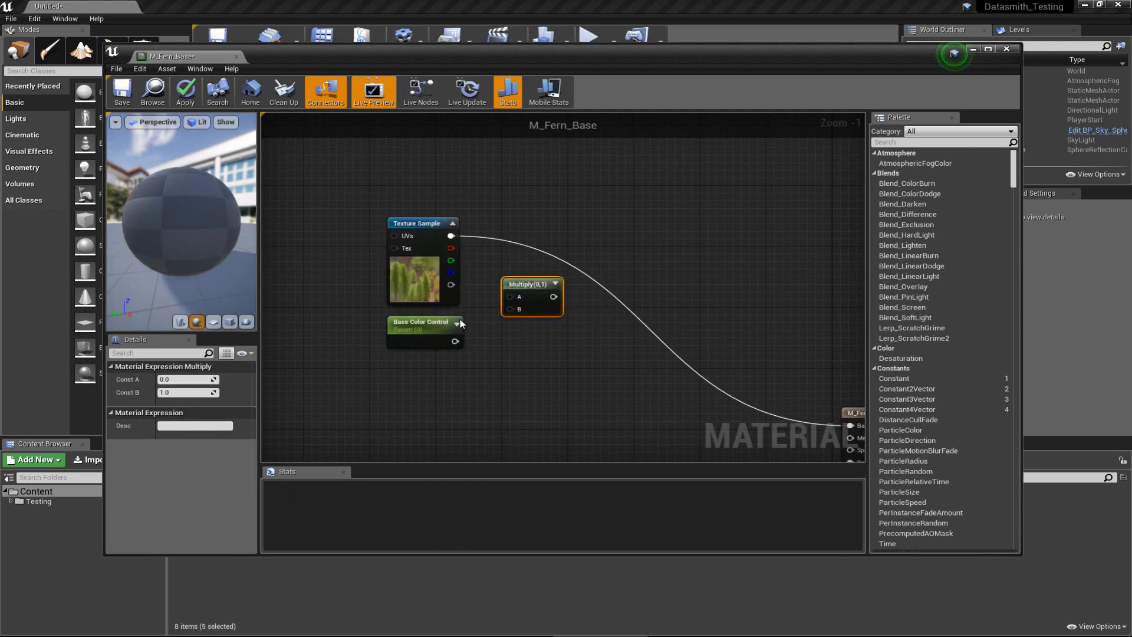
drag(431, 323, 509, 309)
drag(451, 236, 510, 296)
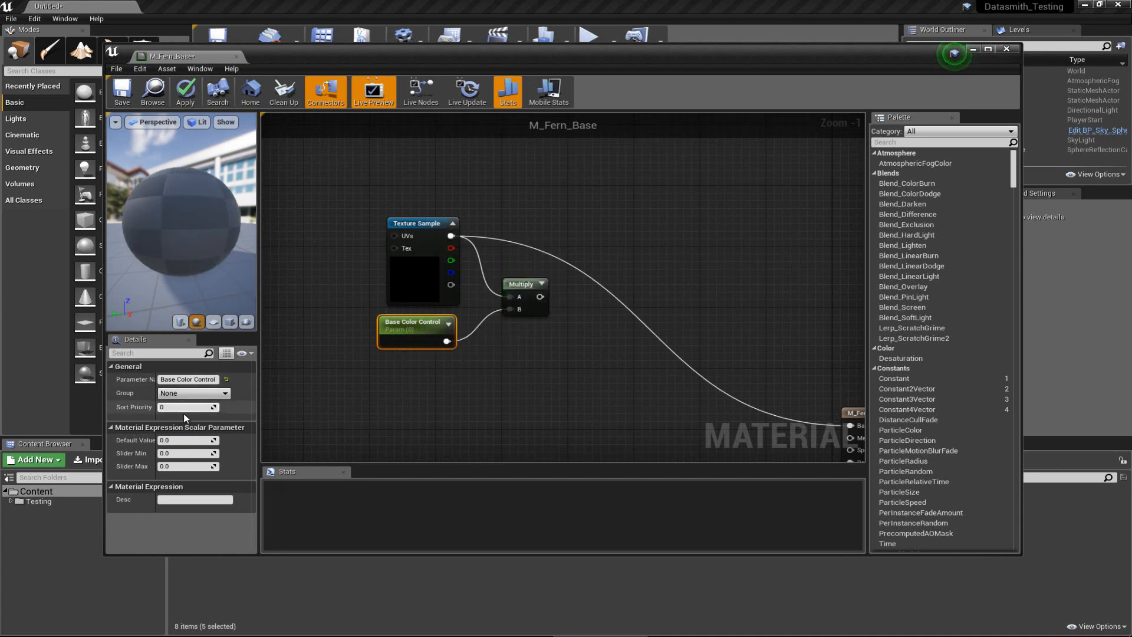
Set Base Color Control's default value to 1 and connect the Multiply output to the material's Base Color.
click(182, 440)
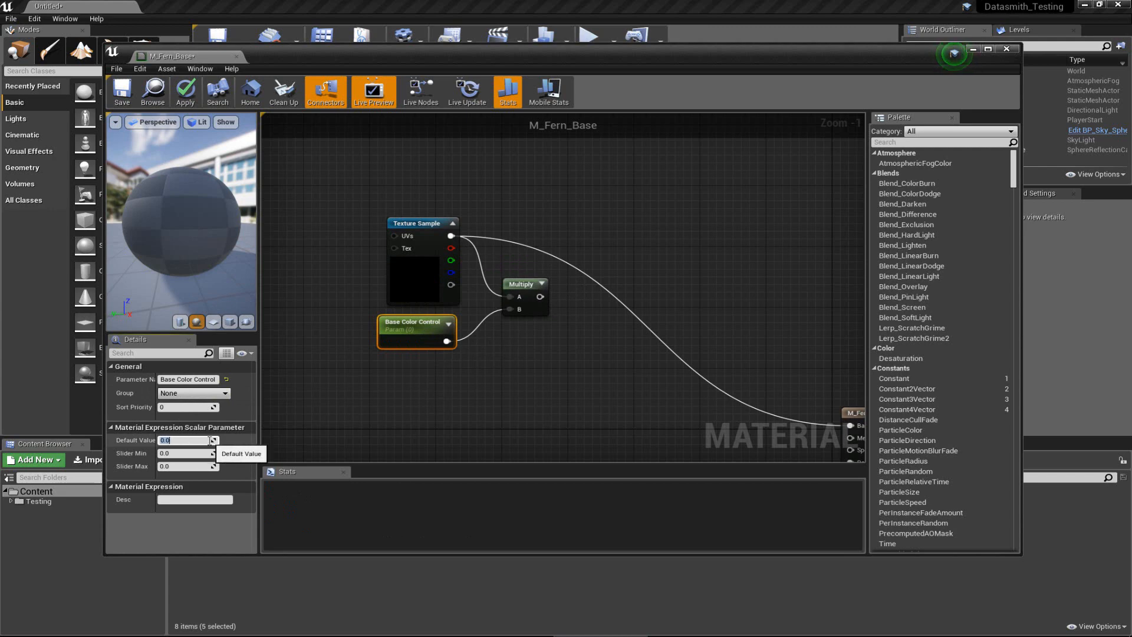
key(Return)
scroll(589, 357, down, 1)
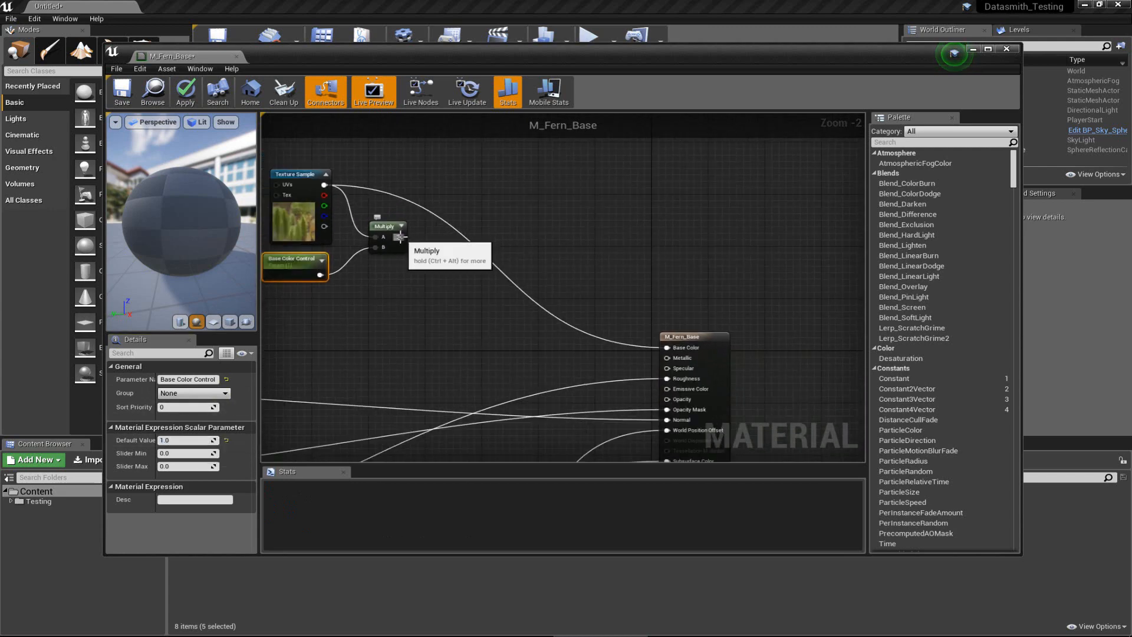
drag(399, 237, 666, 348)
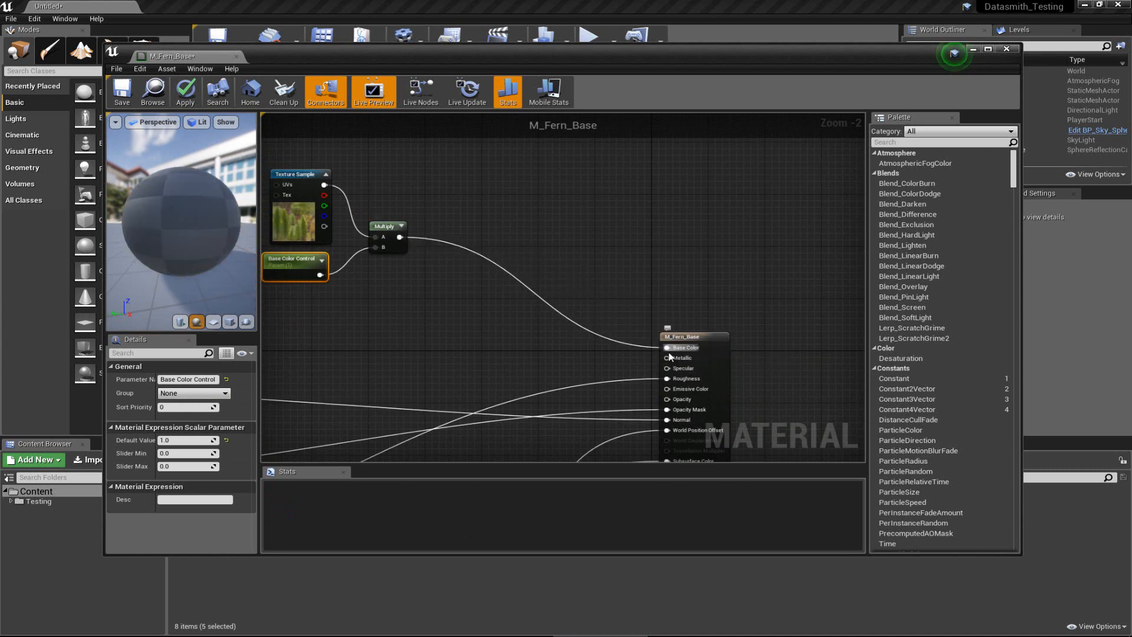
right_drag(394, 279, 506, 291)
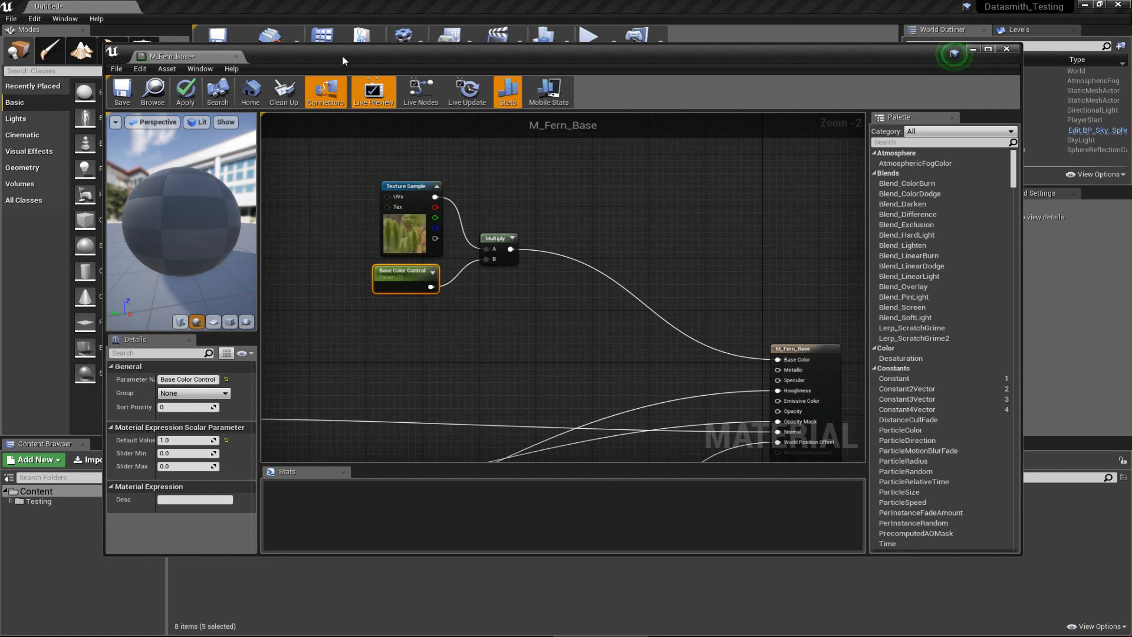
Apply the material changes and uncover the level viewport to view the fern up close.
click(196, 93)
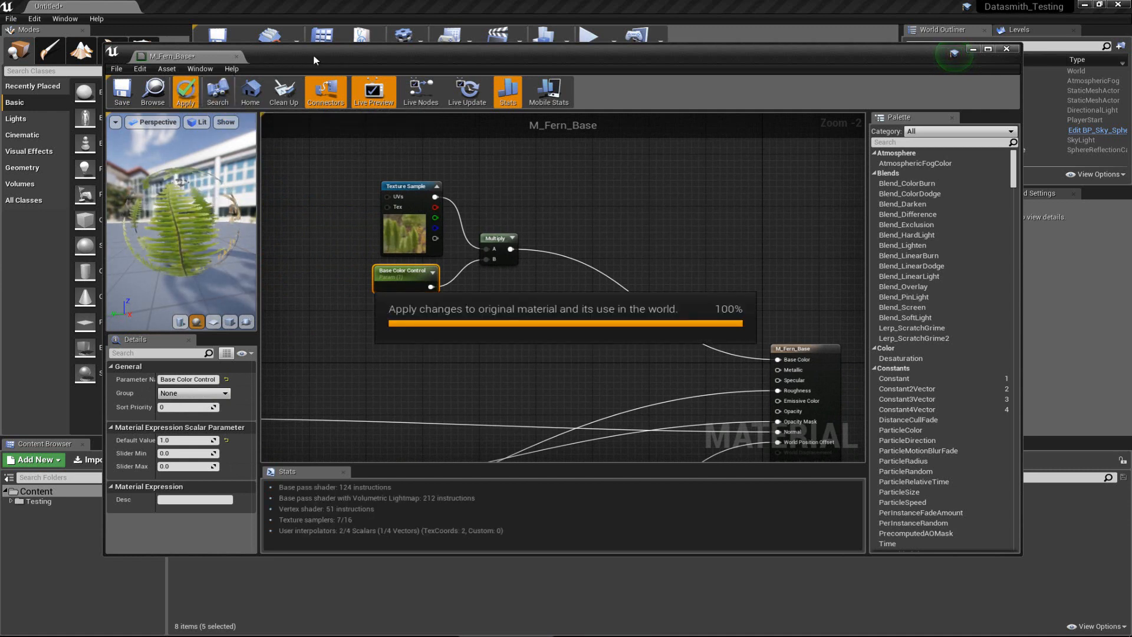
drag(313, 54, 895, 78)
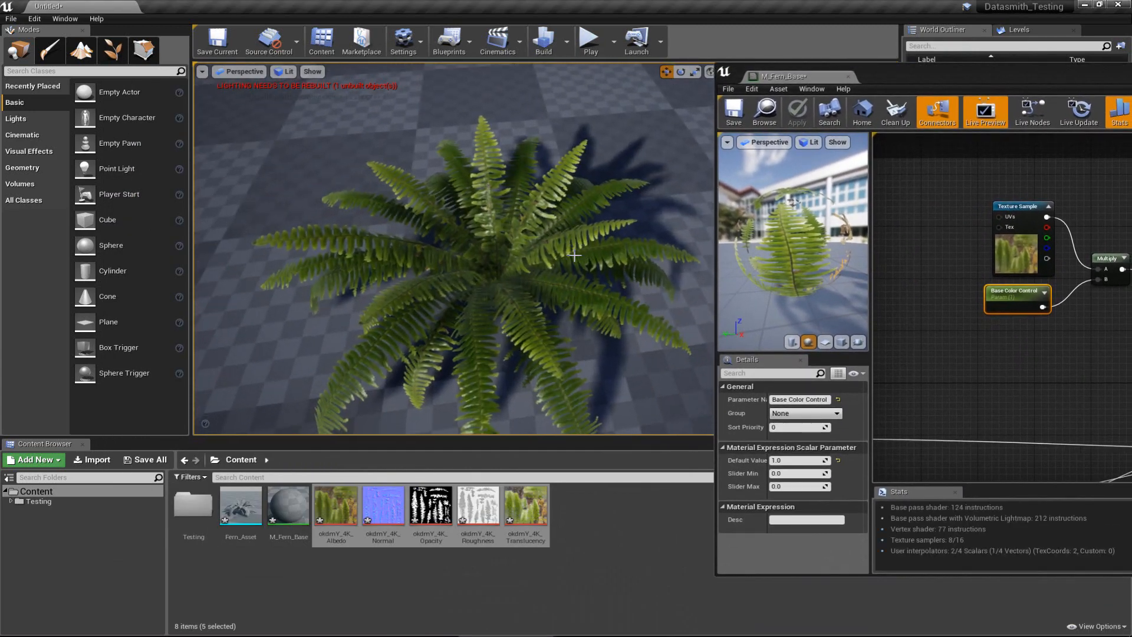
right_drag(574, 255, 557, 276)
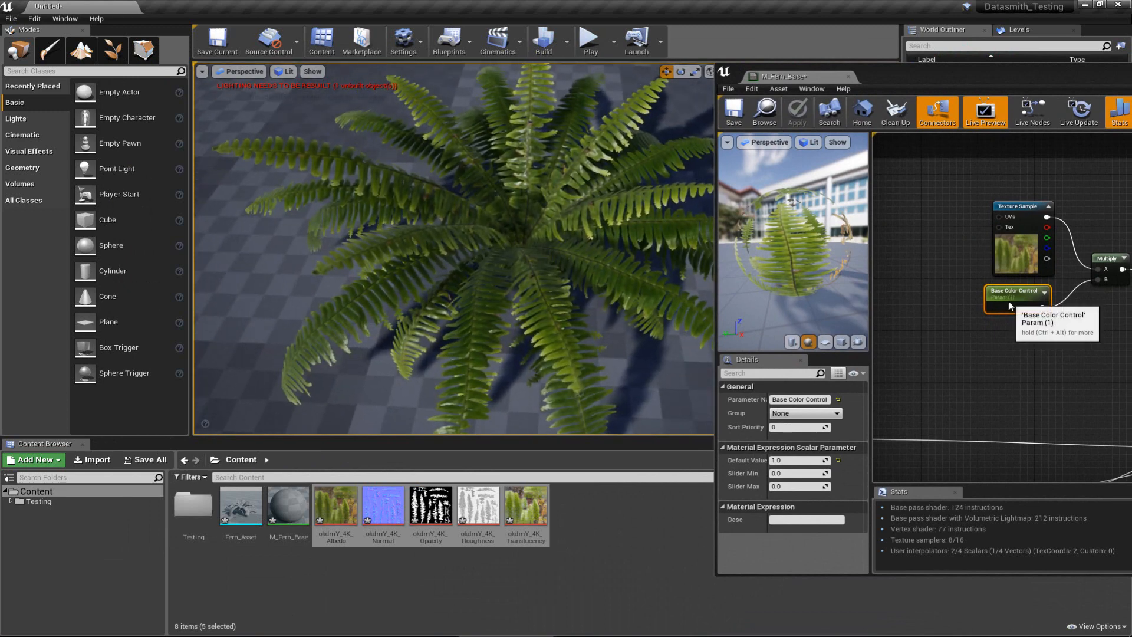
Try a default value of 0.1 for Base Color Control and inspect the fern's shading from several angles.
click(797, 459)
text(0.)
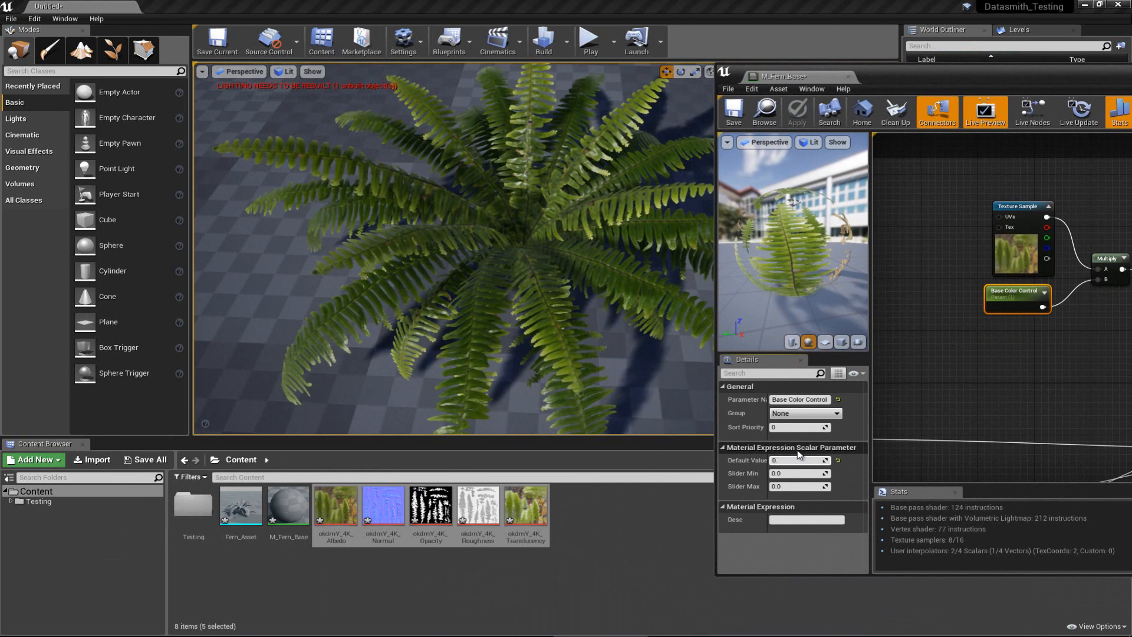
text(1)
key(Return)
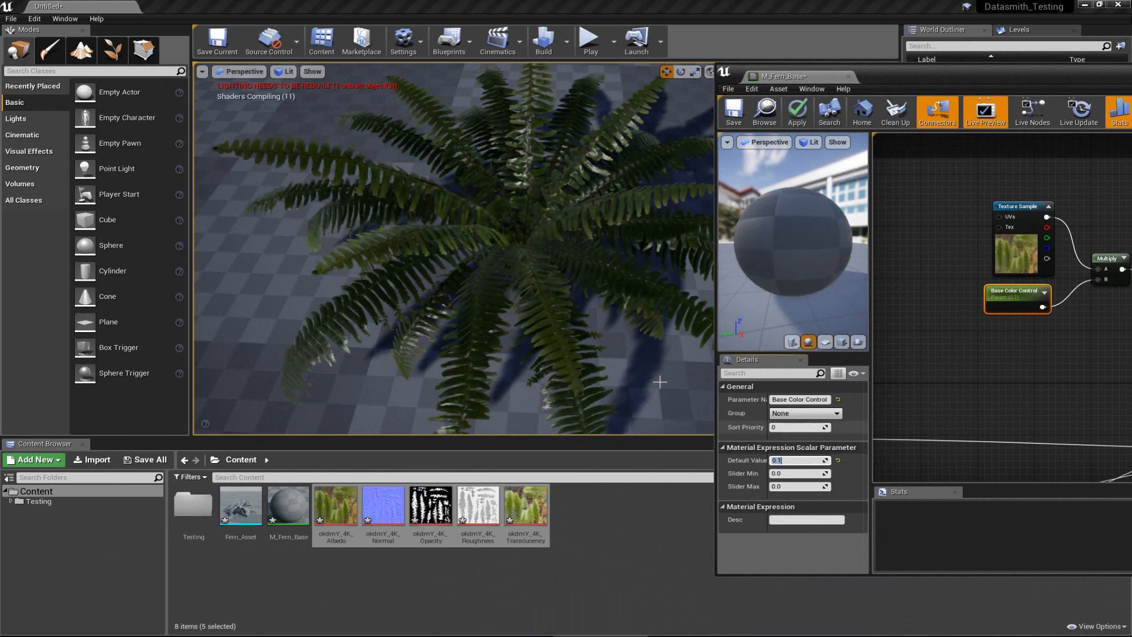
click(463, 325)
right_drag(462, 325, 248, 203)
alt+drag(247, 204, 640, 280)
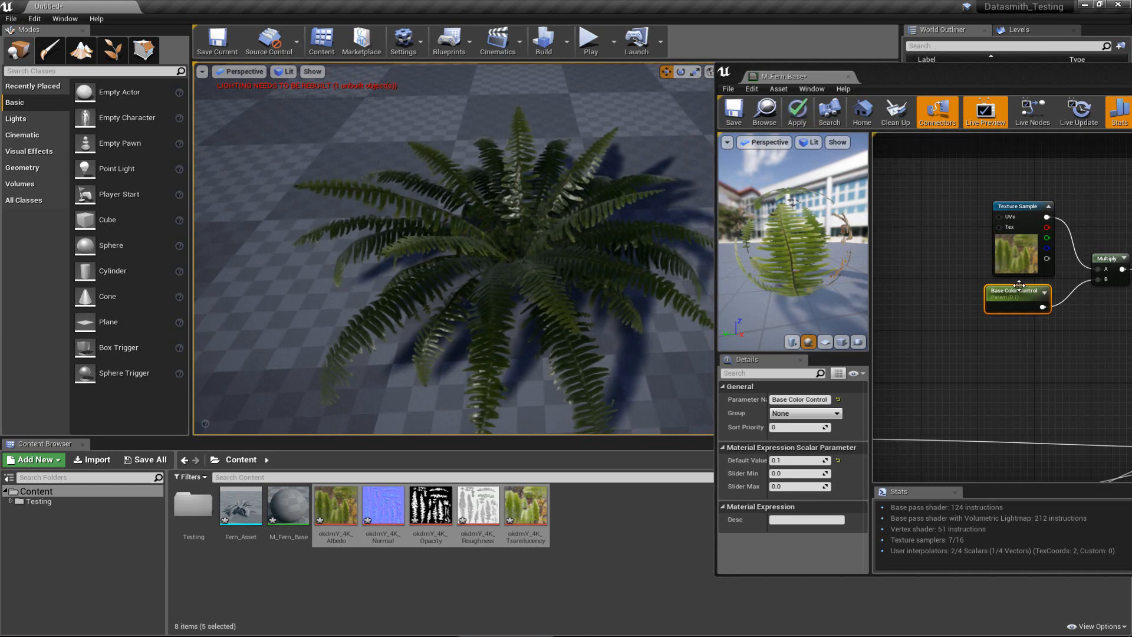
scroll(508, 286, up, 4)
alt+drag(479, 274, 489, 274)
Try default values of 0.2 and 0.5 for Base Color Control, and set it back to 1.
click(803, 459)
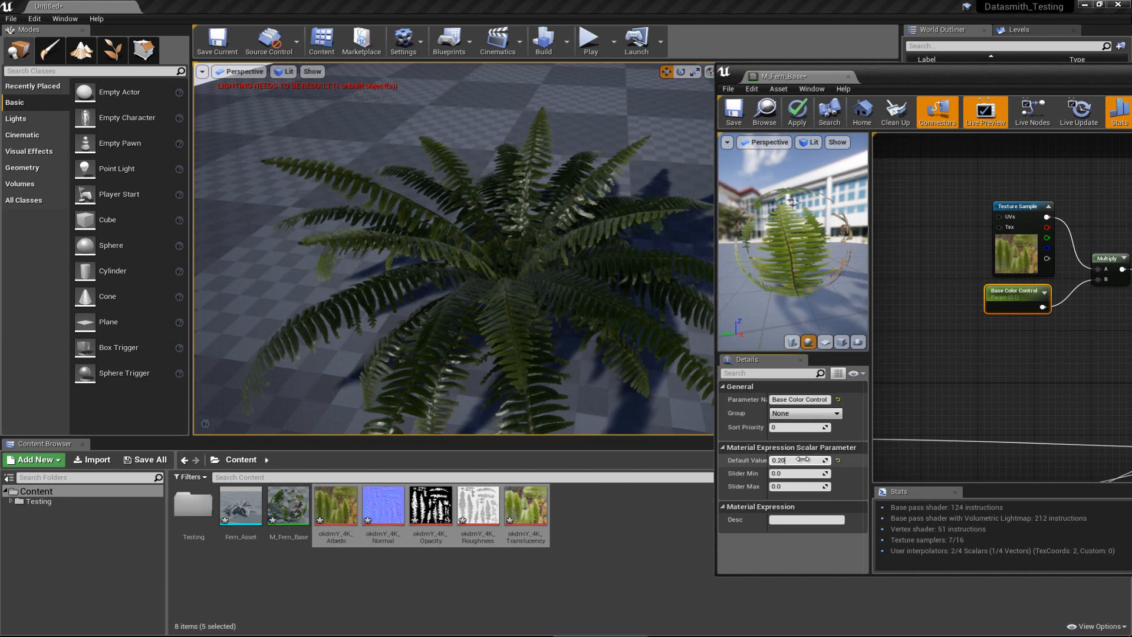
text(0.2)
key(Return)
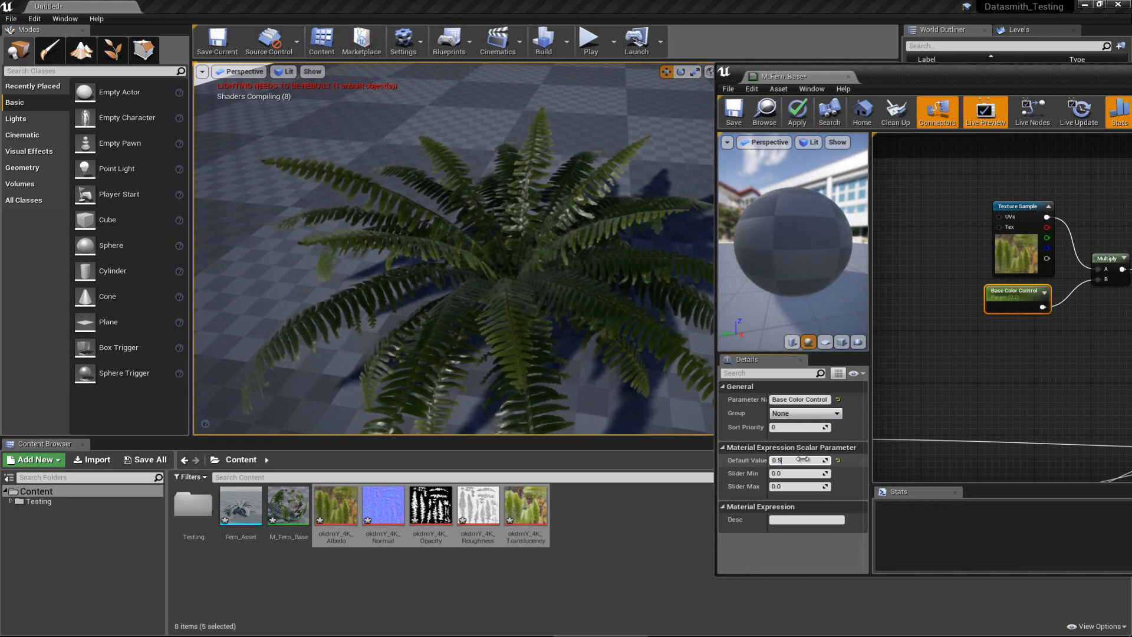
key(Return)
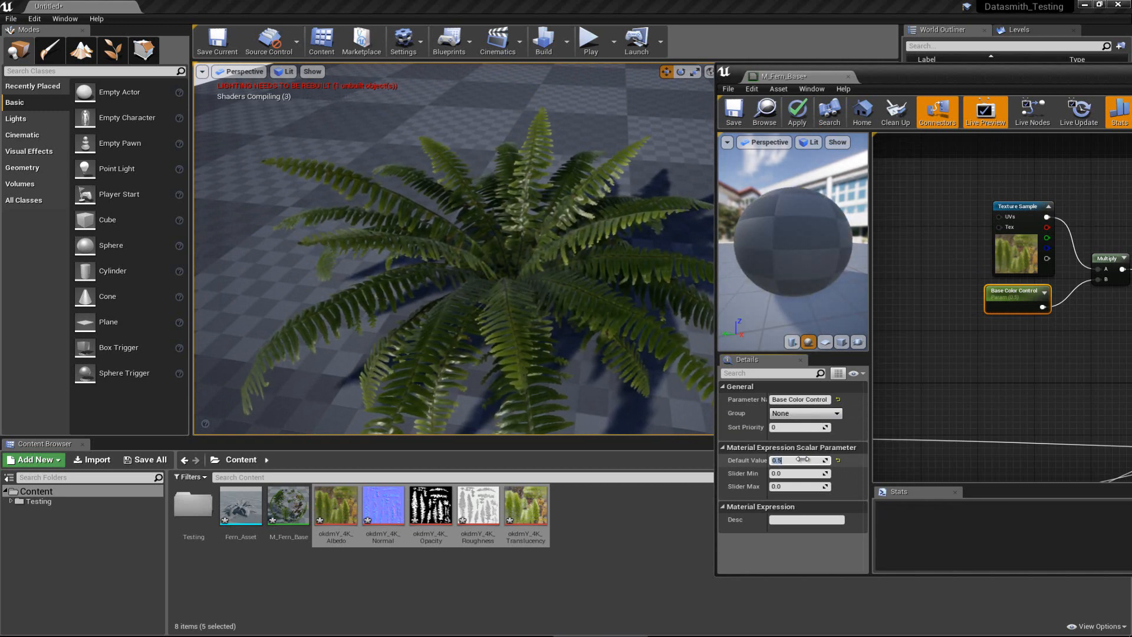
text(1)
key(Return)
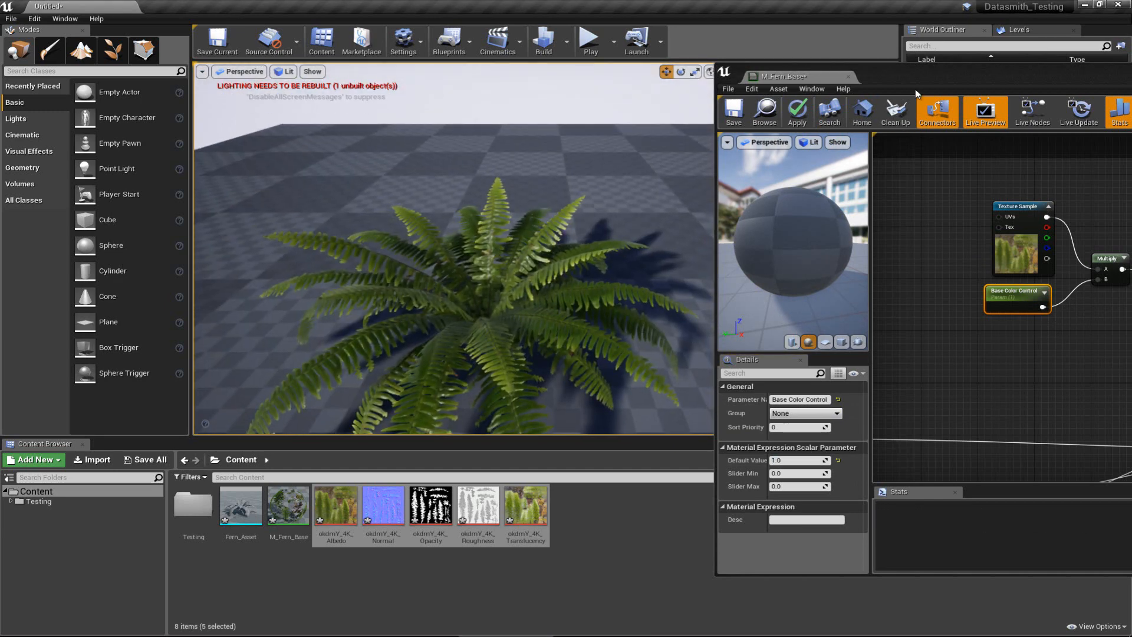
Bring the material graph back over the level and group the albedo, Base Color Control and Multiply nodes in a comment named Base Color.
drag(915, 90, 377, 55)
drag(439, 167, 620, 318)
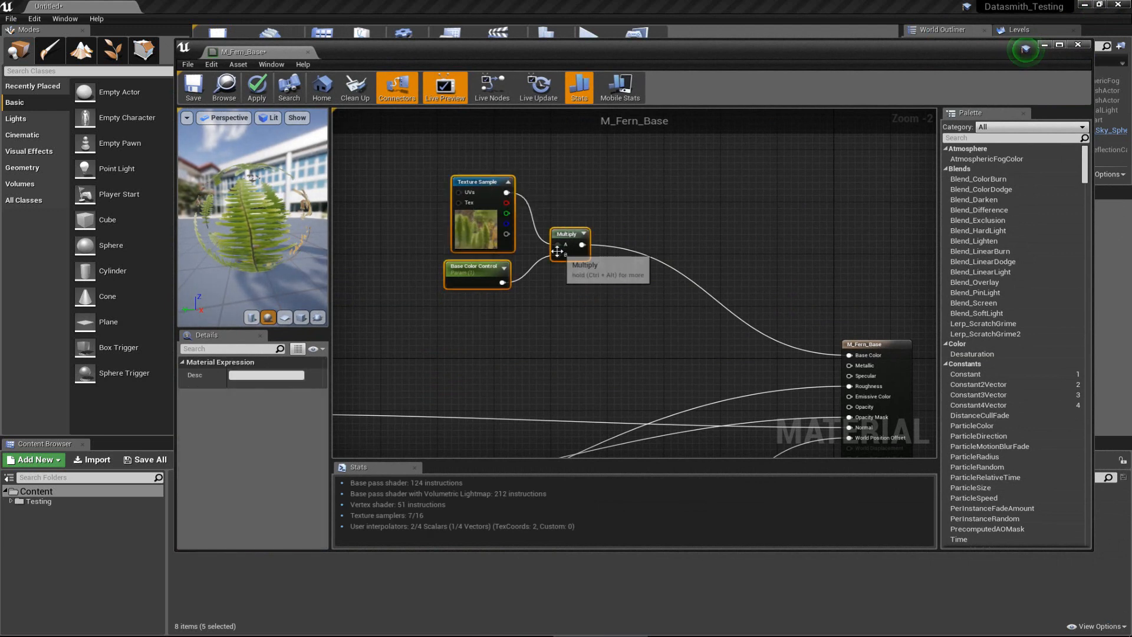
text(cBase Color)
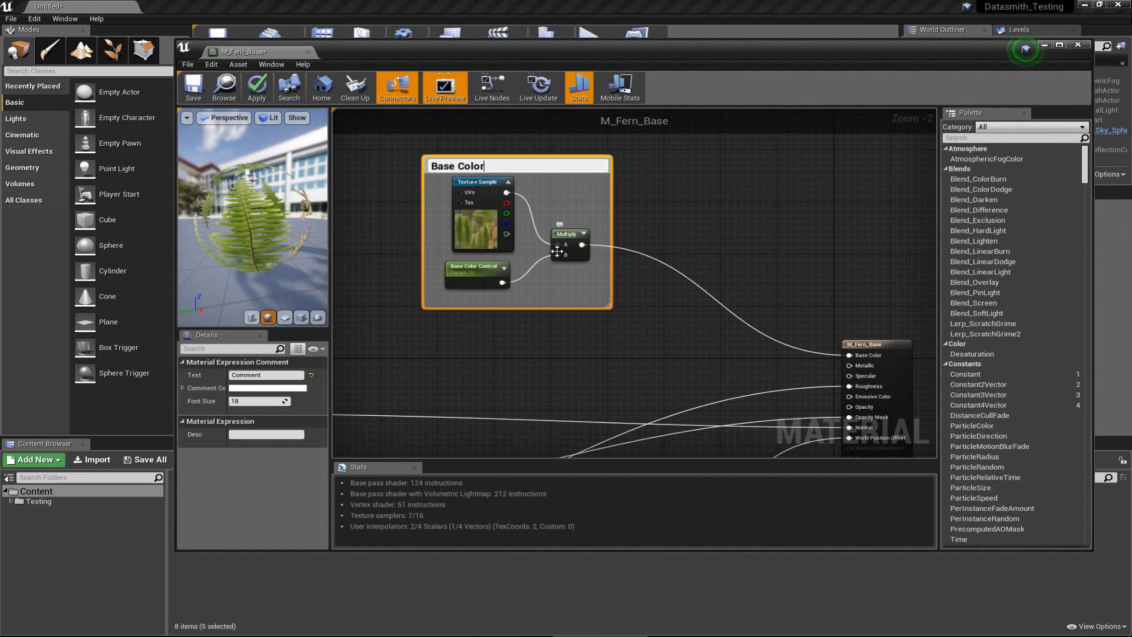
key(Return)
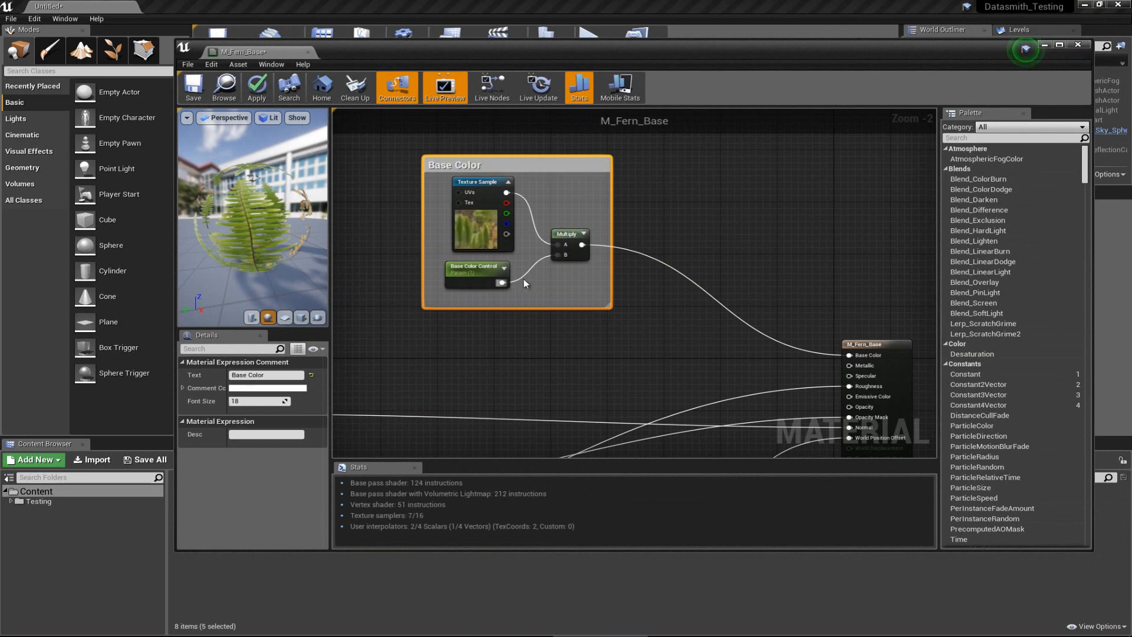
Move the Base Color comment group slightly up, away from the texture samples below it.
right_drag(547, 335, 515, 306)
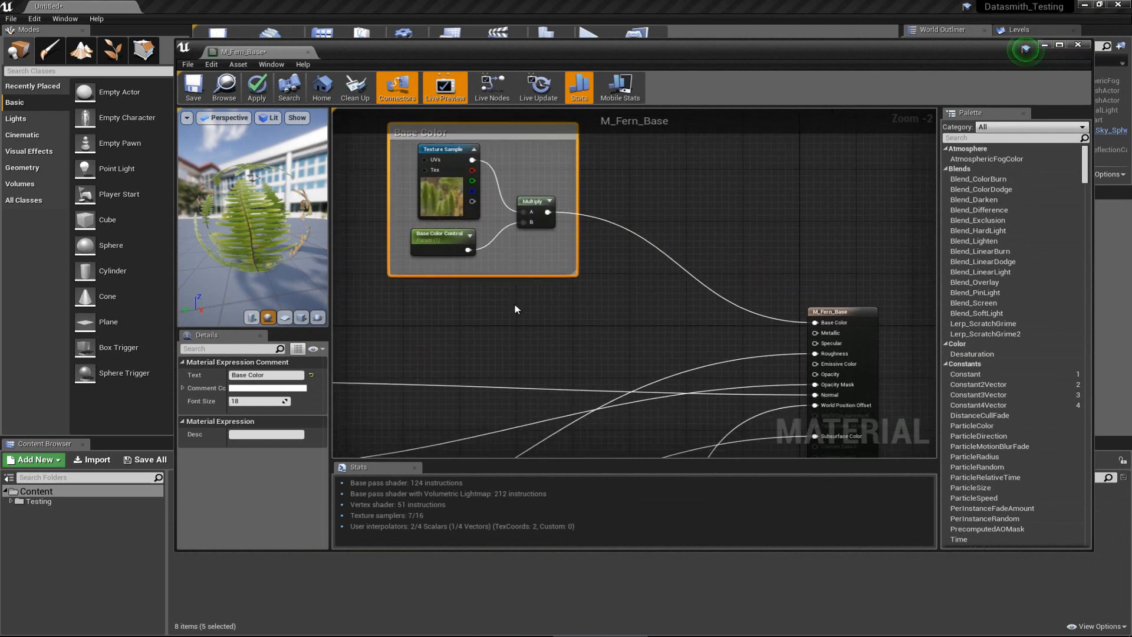
scroll(516, 309, down, 3)
drag(567, 204, 553, 175)
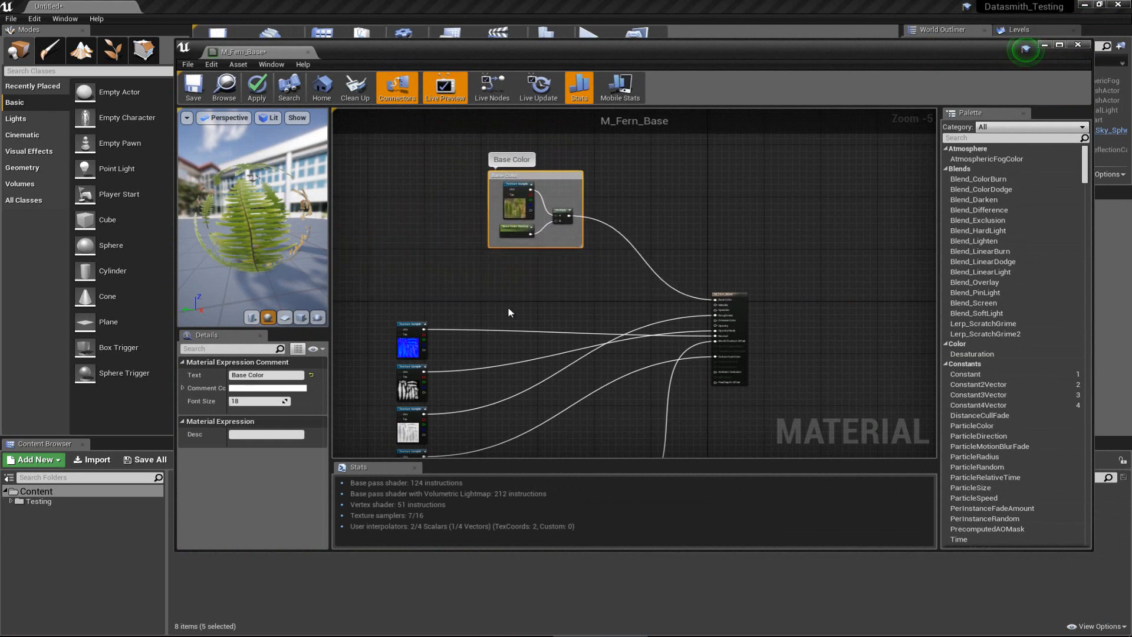
Move the opacity, roughness and translucency samples lower and place the normal Texture Sample directly beneath the Base Color group.
right_drag(507, 306, 526, 164)
drag(463, 249, 430, 357)
right_drag(490, 250, 456, 326)
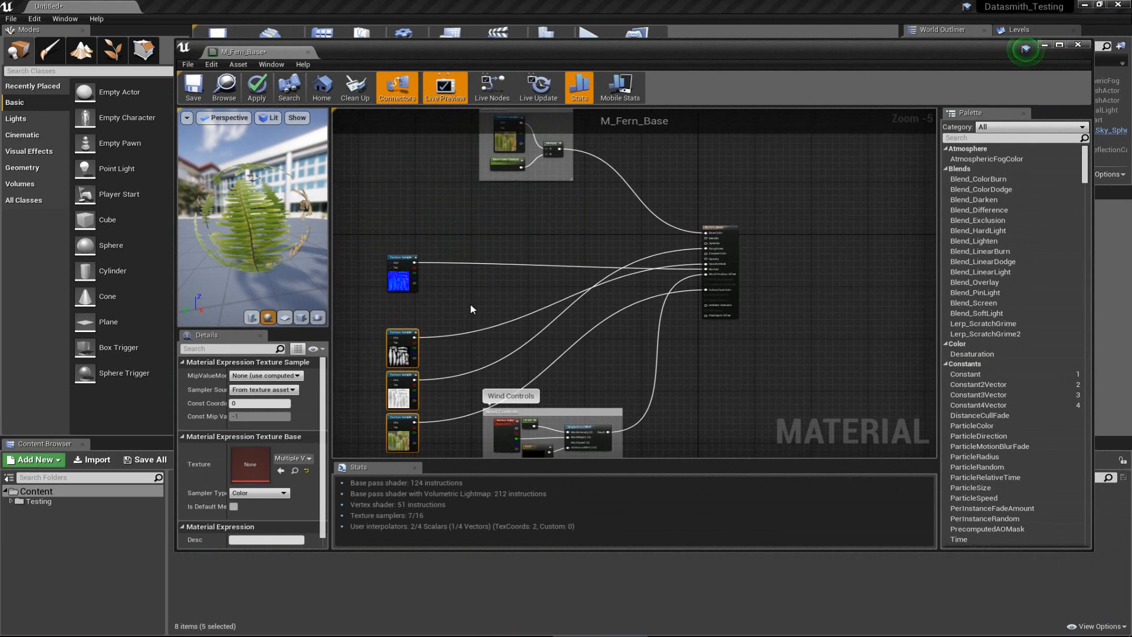
click(458, 298)
drag(411, 286, 498, 246)
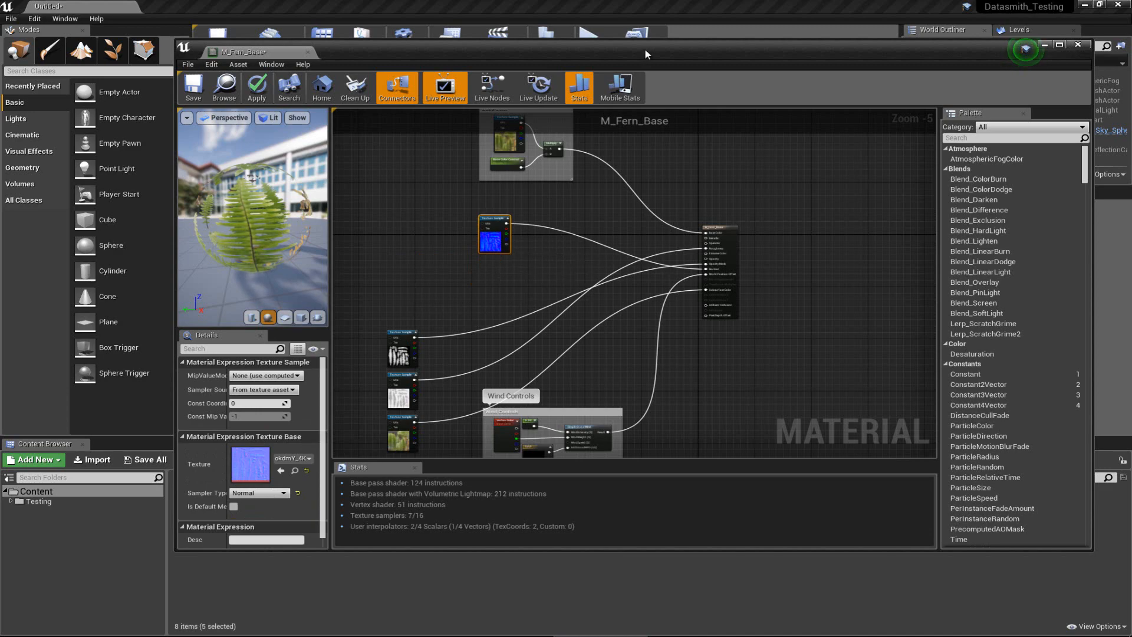
Uncover the level viewport to inspect the fern's leaf surface up close, and return to the normal Texture Sample in the material graph.
drag(646, 54, 23, 64)
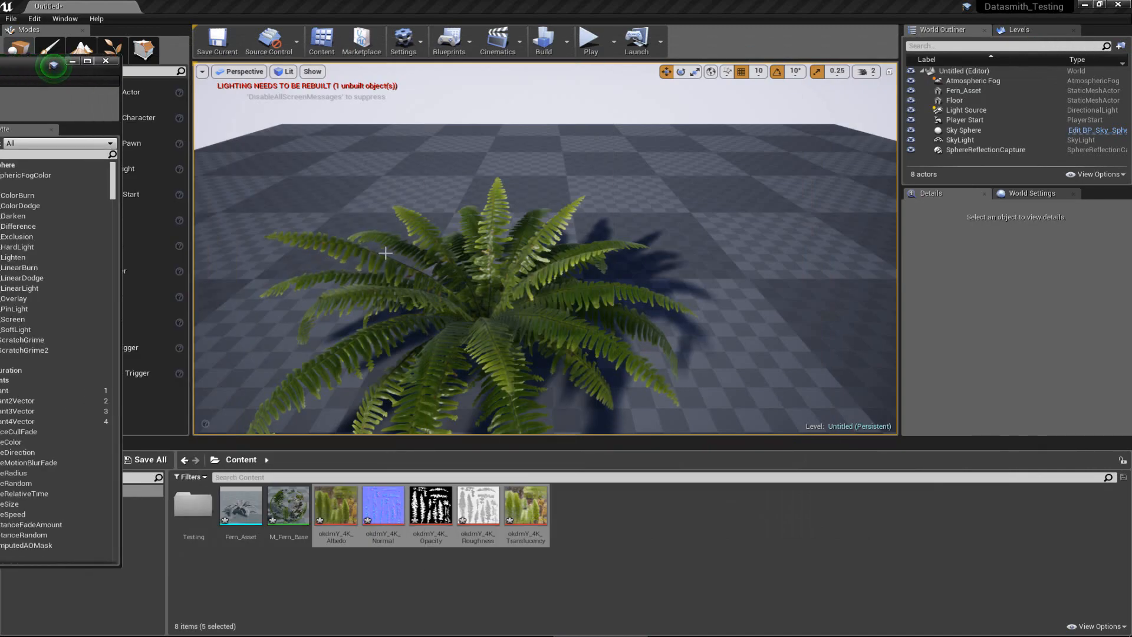
right_drag(471, 258, 541, 280)
key(w)
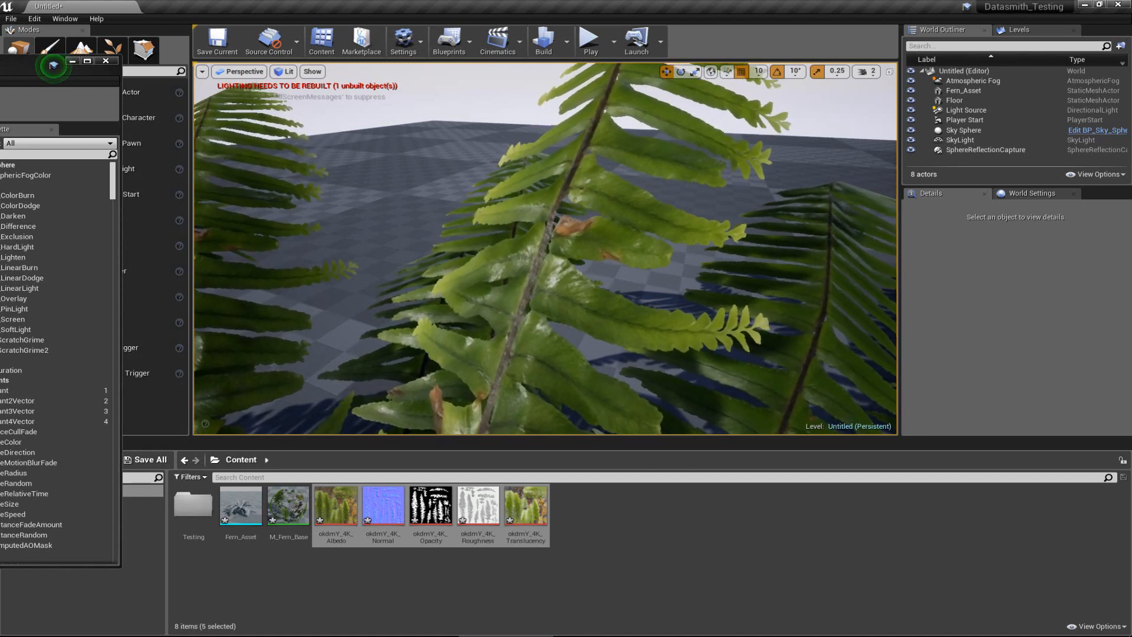
drag(53, 65, 970, 51)
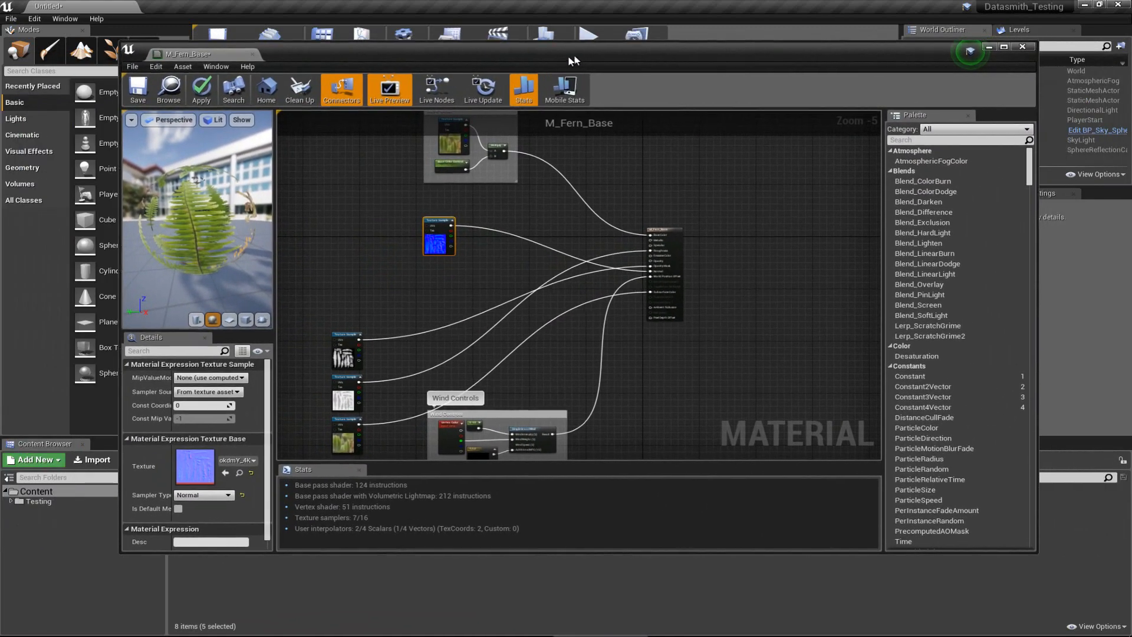
scroll(468, 243, up, 4)
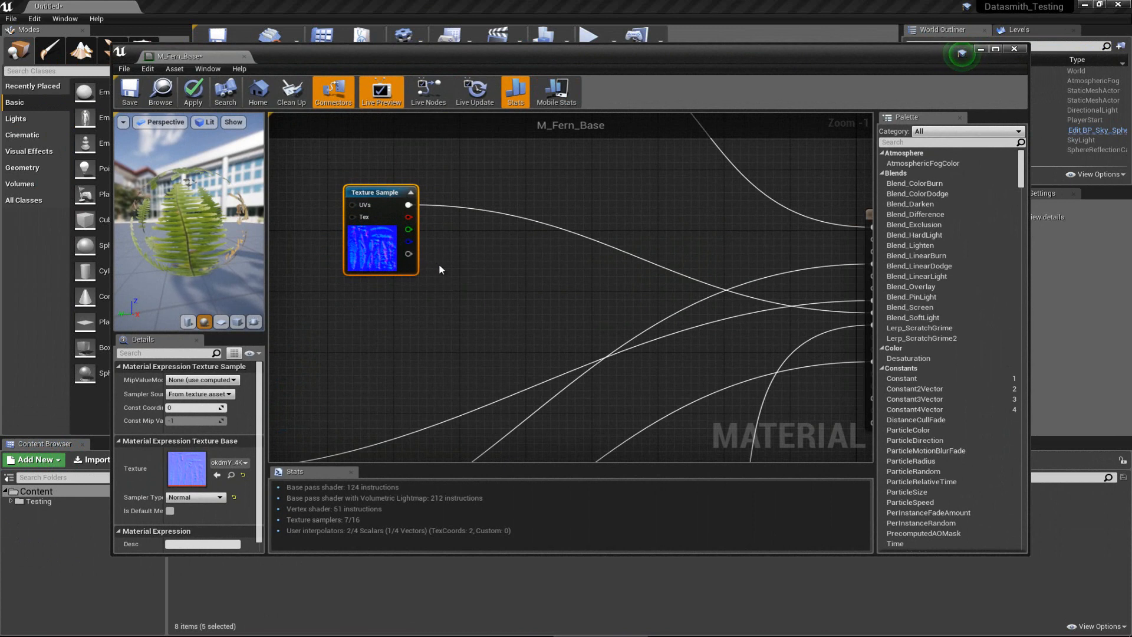
Add a scalar parameter named Normal Intensity directly beneath the normal Texture Sample.
right_drag(457, 267, 470, 290)
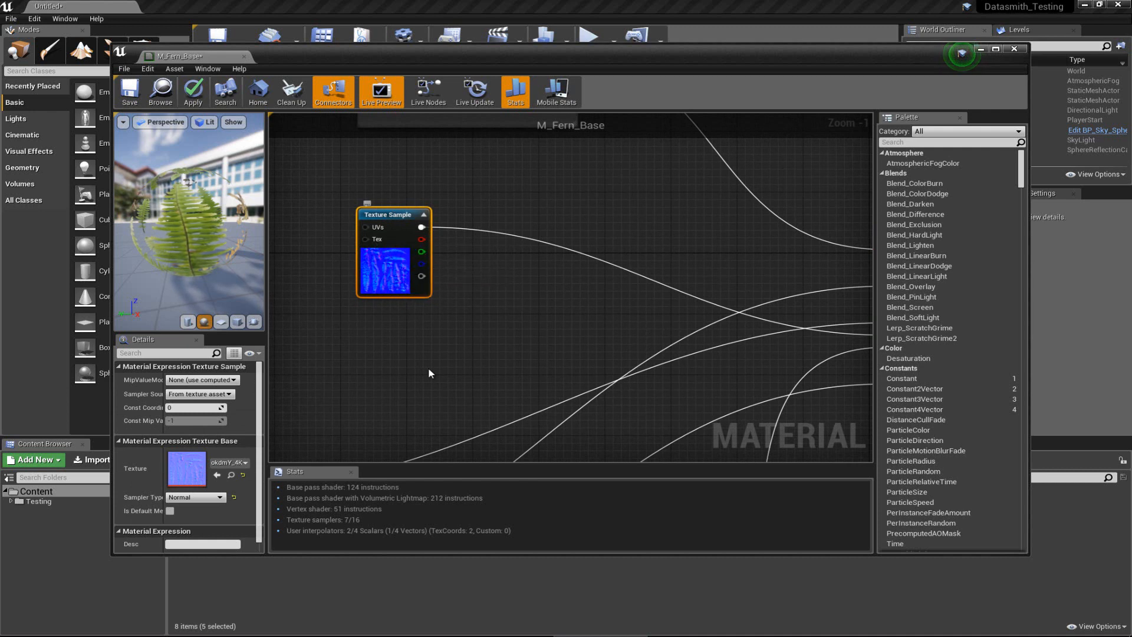
click(392, 348)
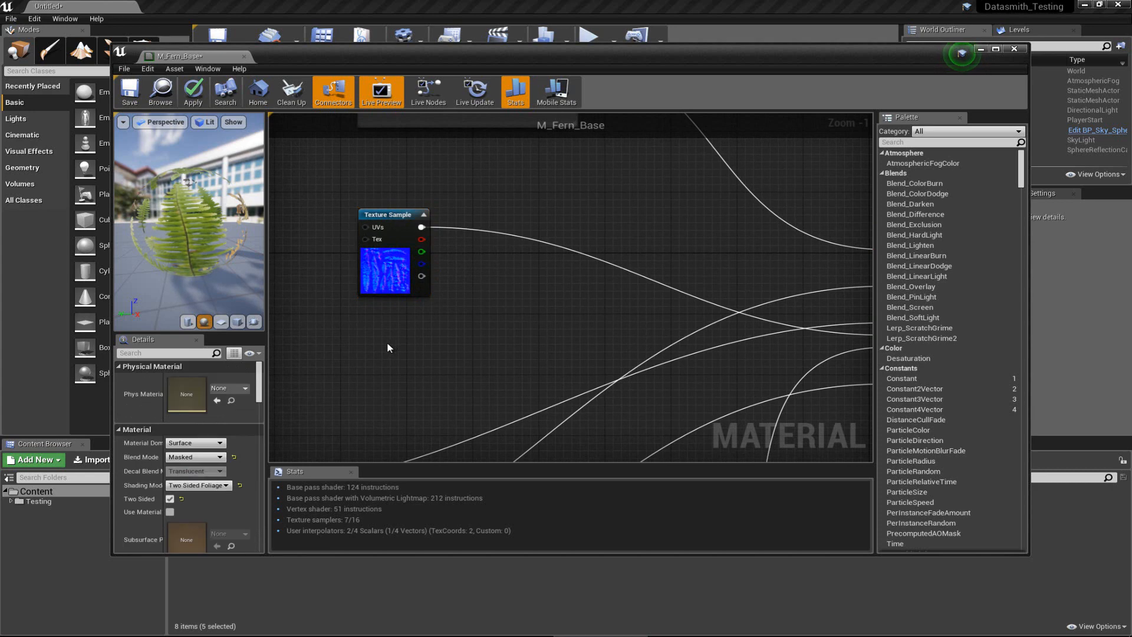
right_click(387, 346)
text(scala)
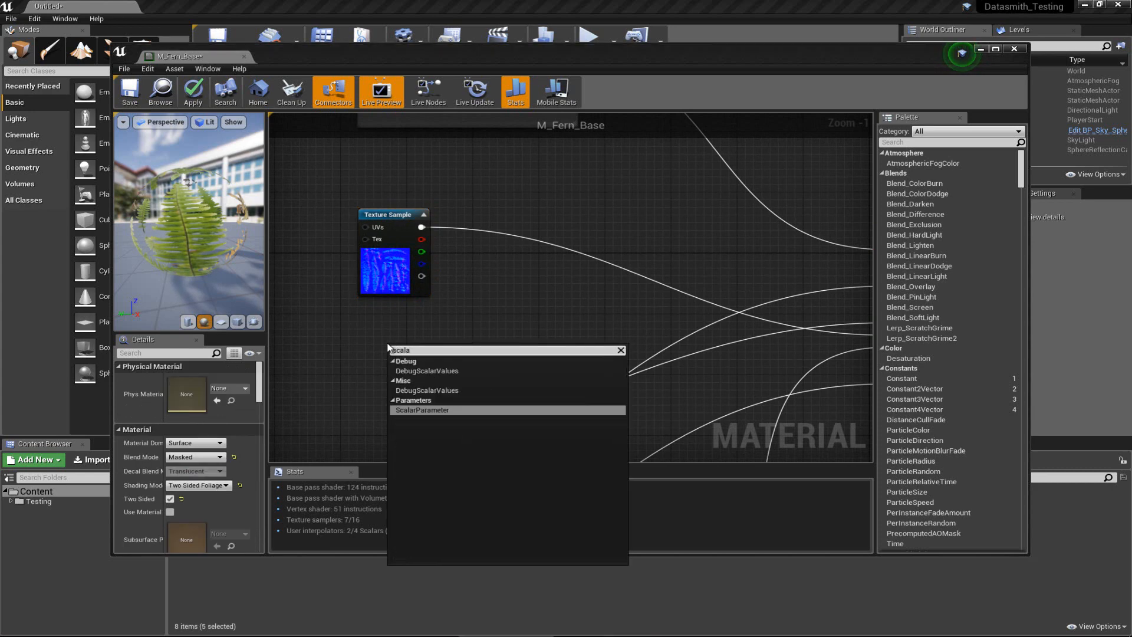
key(Return)
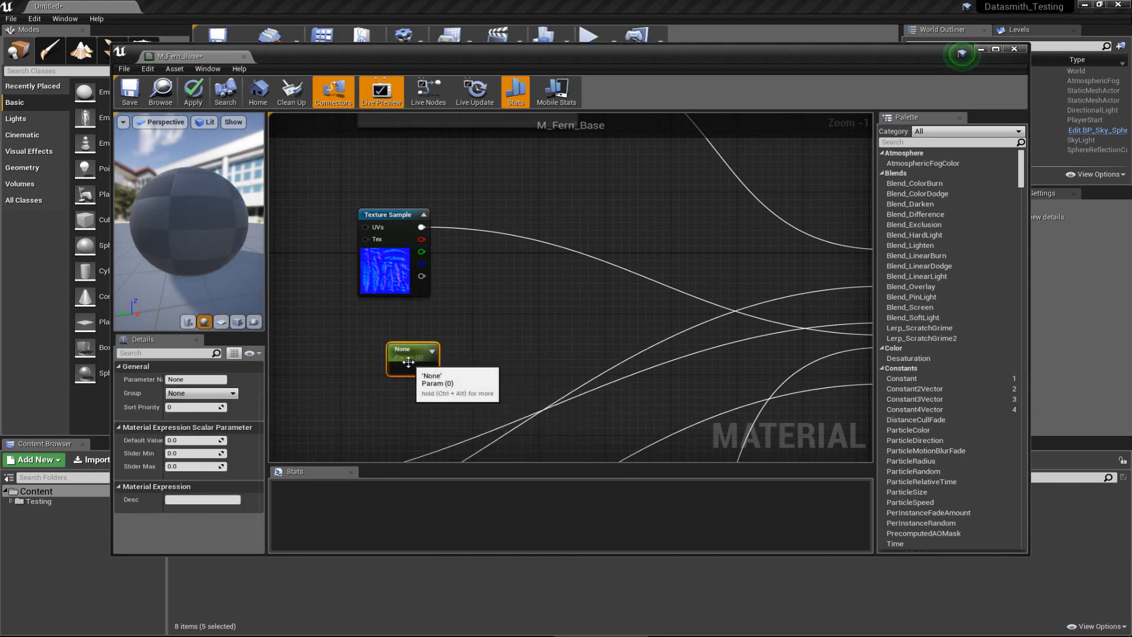
drag(387, 347, 373, 310)
click(190, 380)
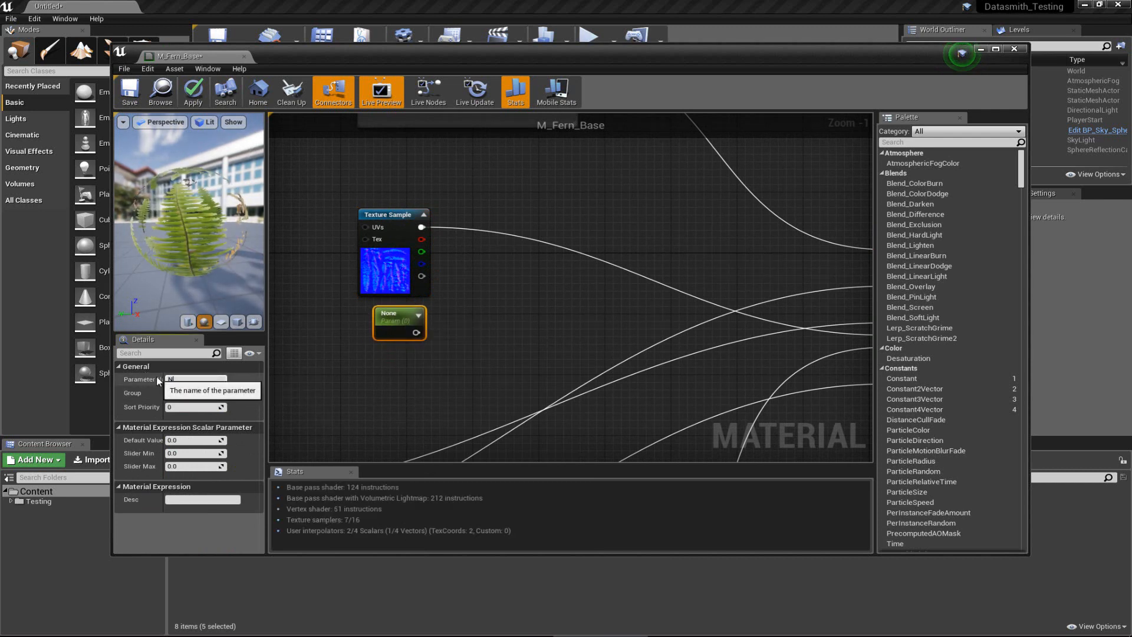
text(Normal Intensity)
key(Return)
drag(413, 318, 398, 318)
click(512, 297)
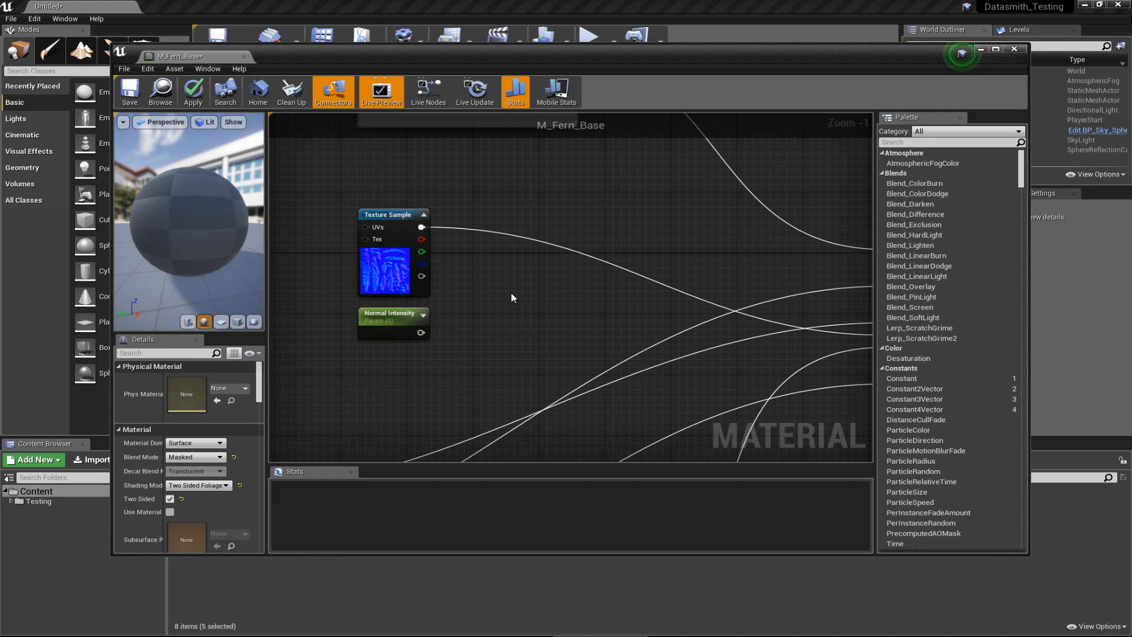
Add two Multiply nodes and stack them beside the normal Texture Sample.
click(529, 260)
click(534, 334)
drag(537, 265, 483, 230)
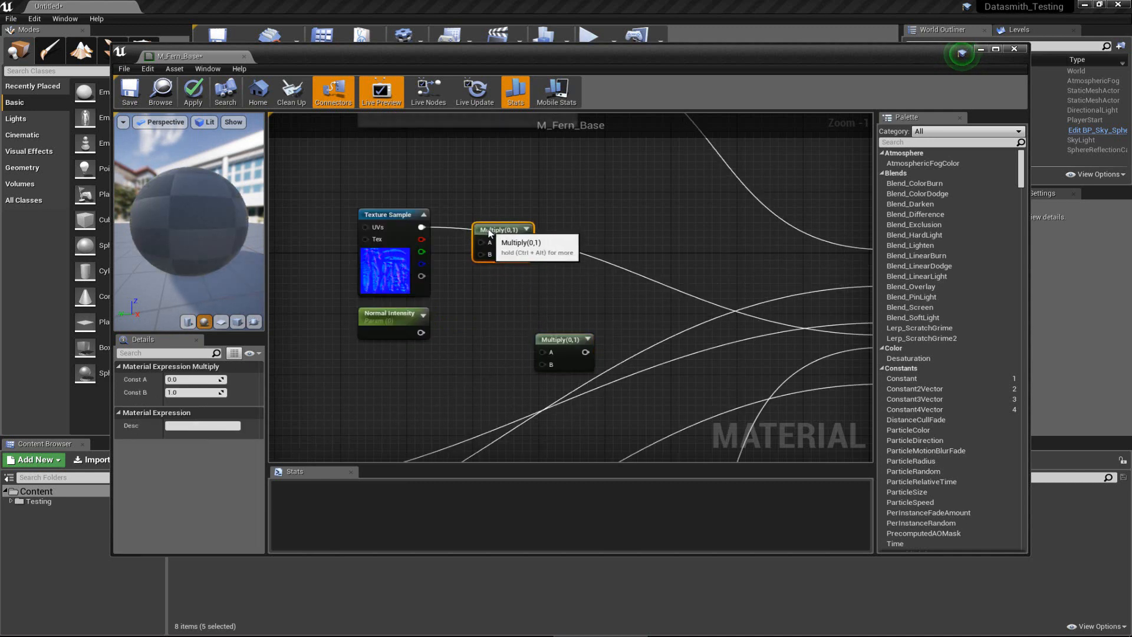
drag(558, 344, 495, 281)
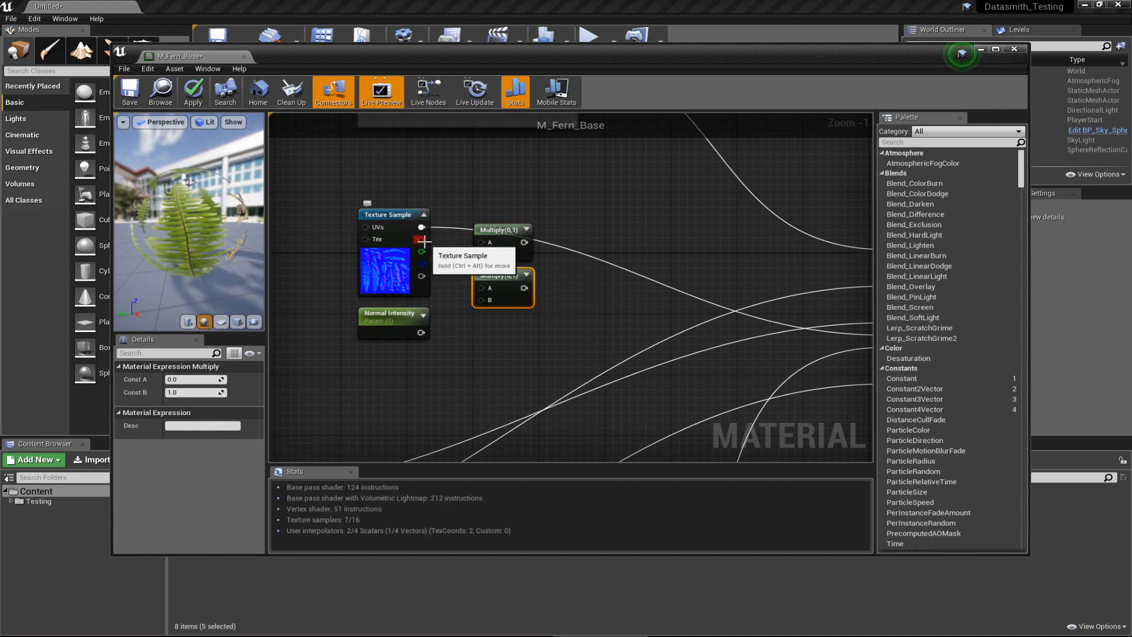
Feed the normal texture's red and green channels into the A inputs of the two Multiply nodes, and Normal Intensity into both B inputs.
drag(423, 241, 481, 287)
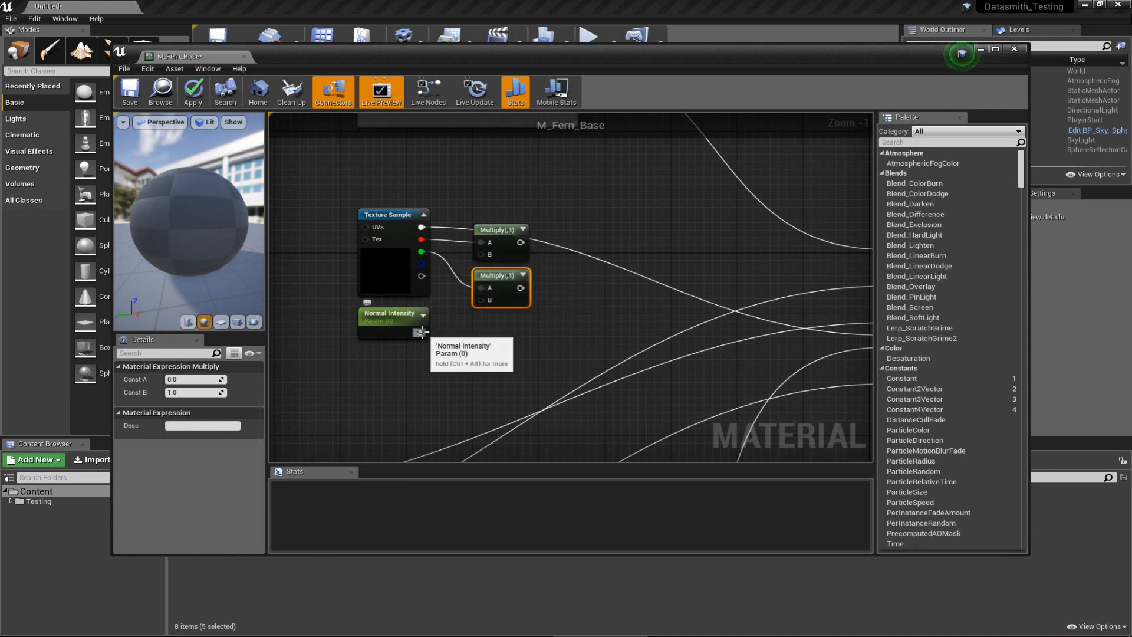
drag(421, 331, 482, 255)
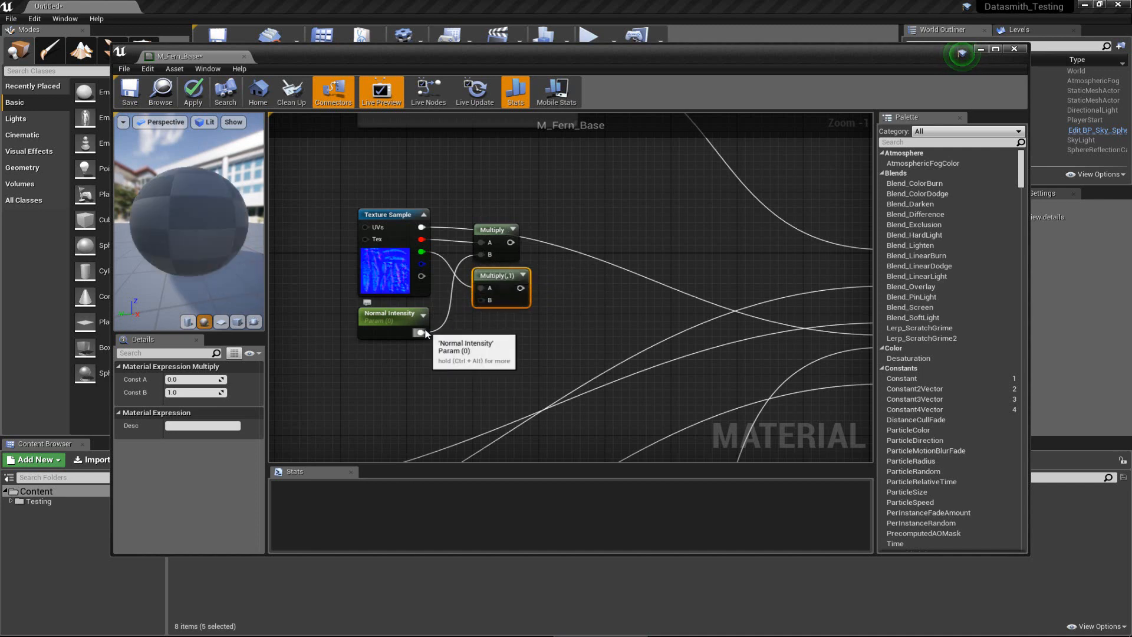
drag(422, 332, 483, 302)
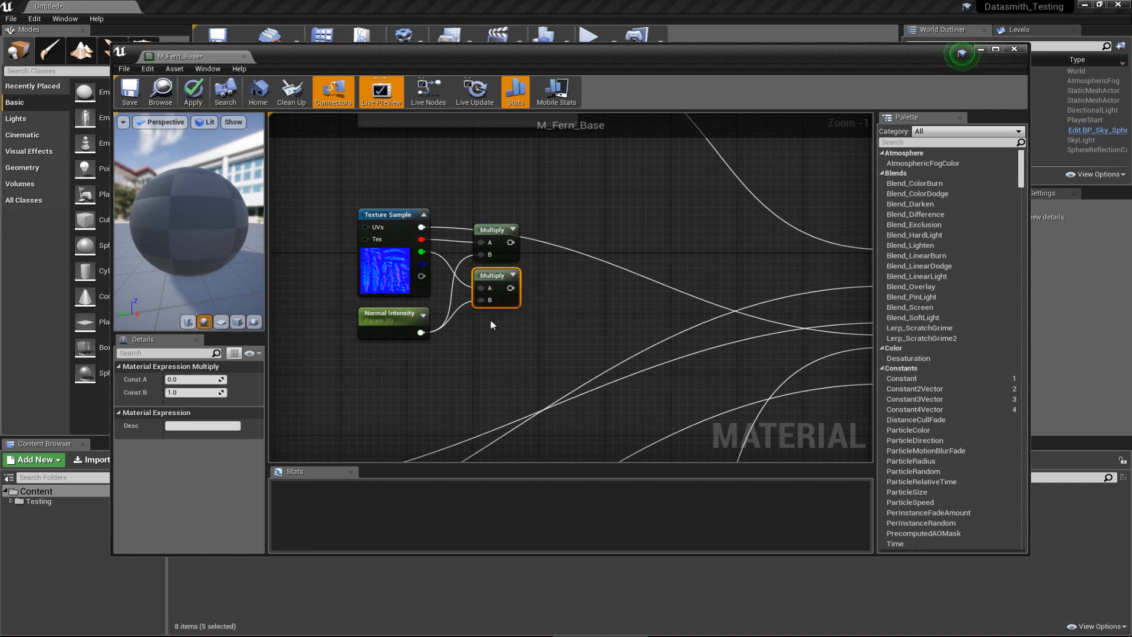
click(497, 349)
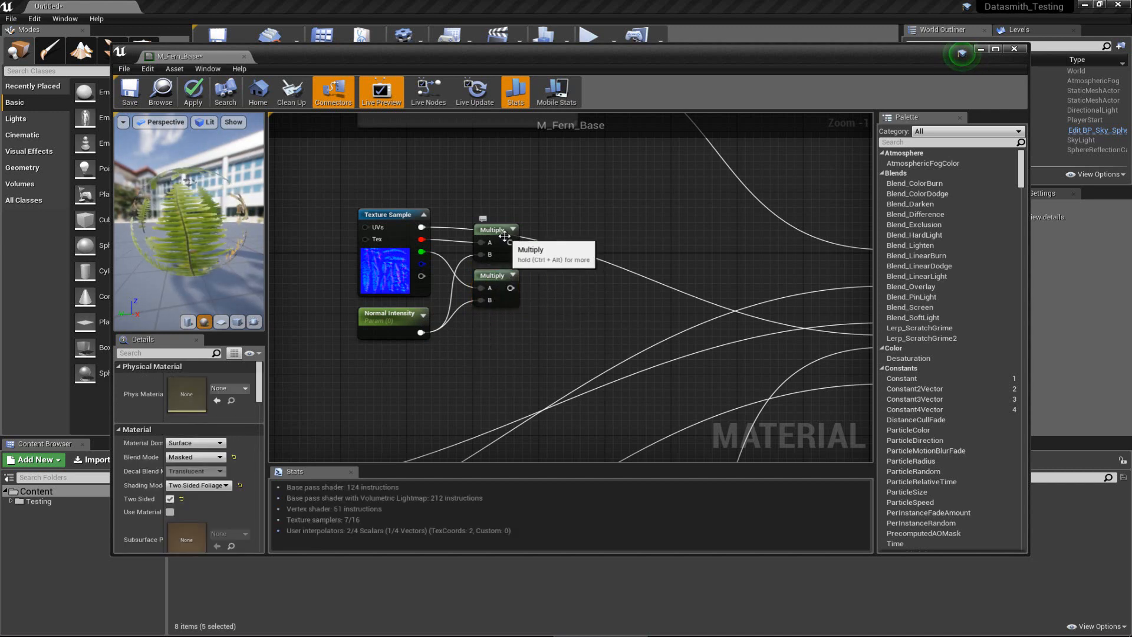
Add an AppendVector node and connect the upper Multiply to its A input and the lower Multiply to its B input.
right_click(580, 276)
text(appe)
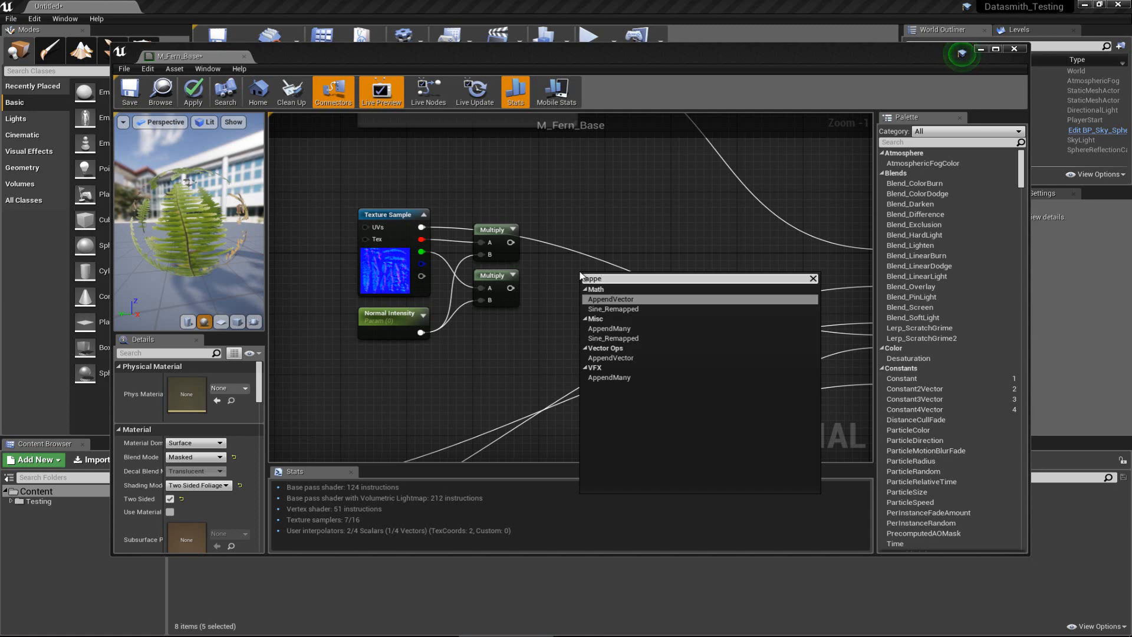
key(Return)
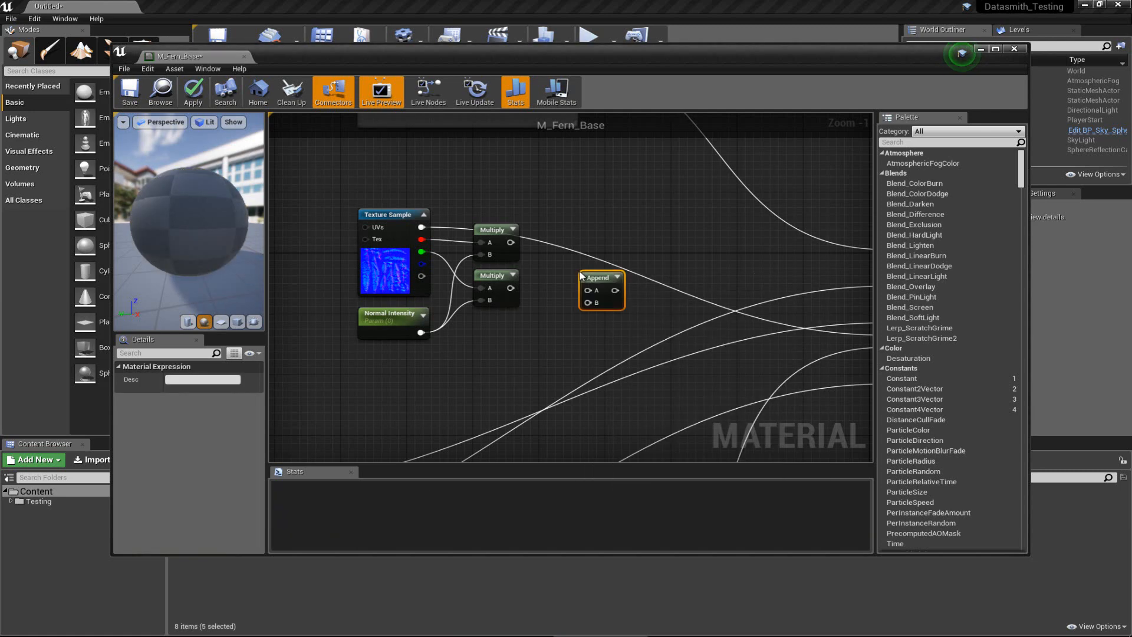
drag(580, 276, 565, 258)
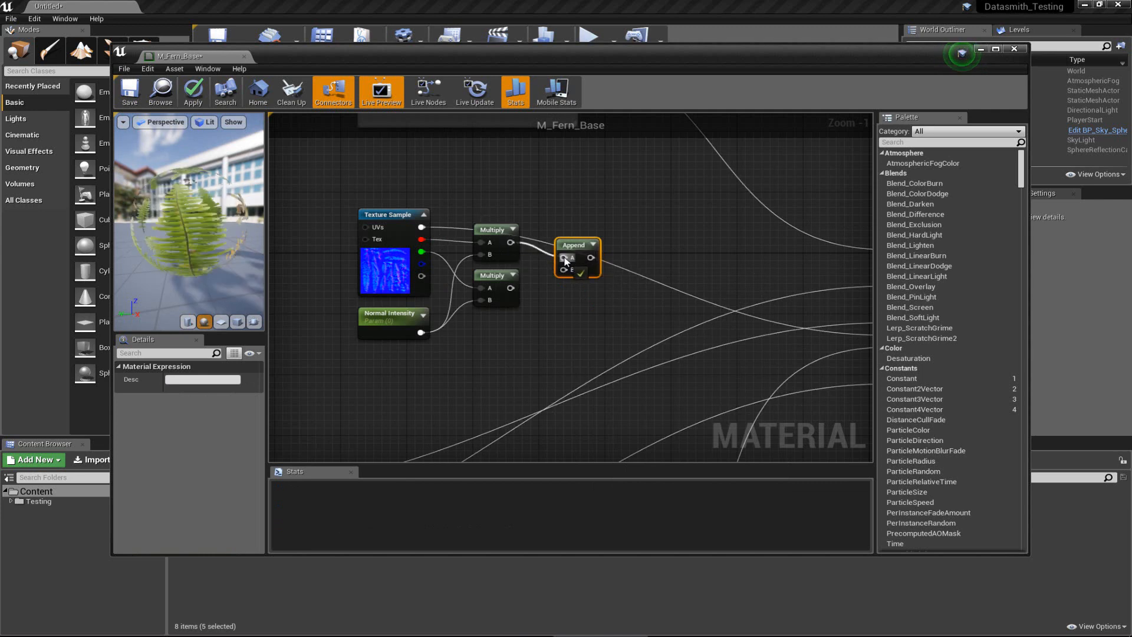
drag(512, 288, 564, 270)
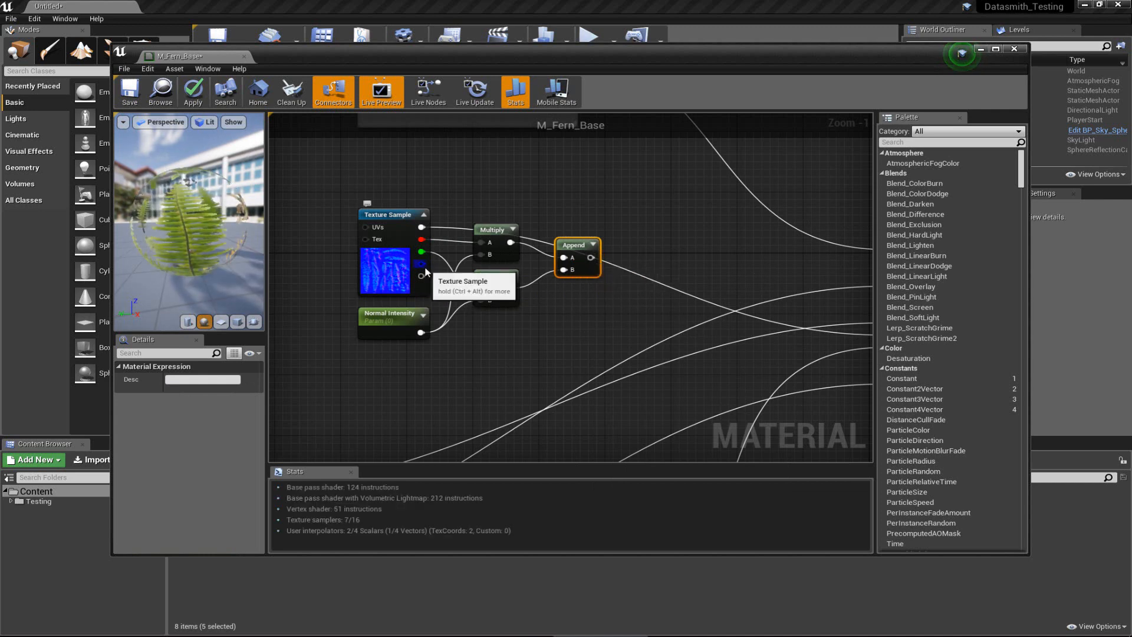
click(535, 336)
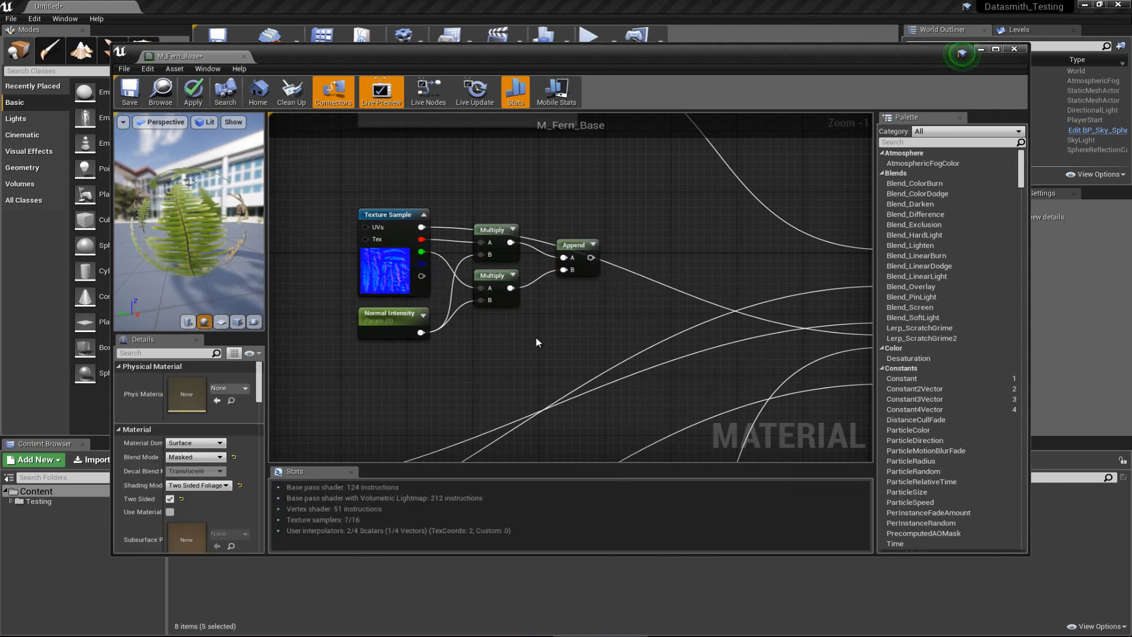
Add a second AppendVector node and connect the normal texture's blue channel to its B input through a reroute node.
right_click(535, 337)
text(append)
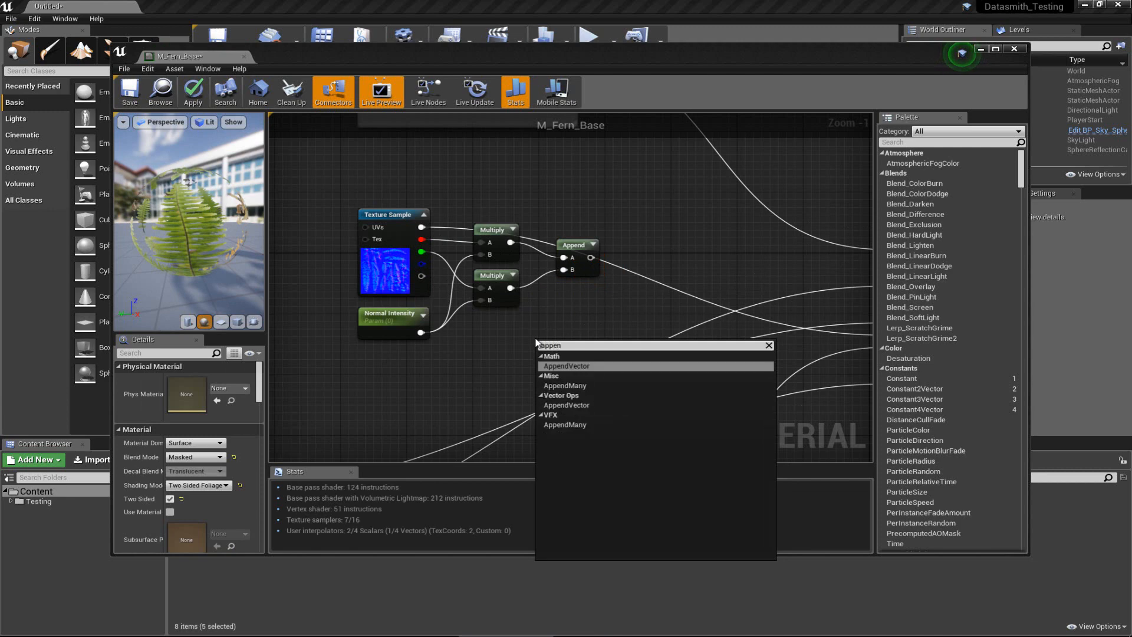
key(Return)
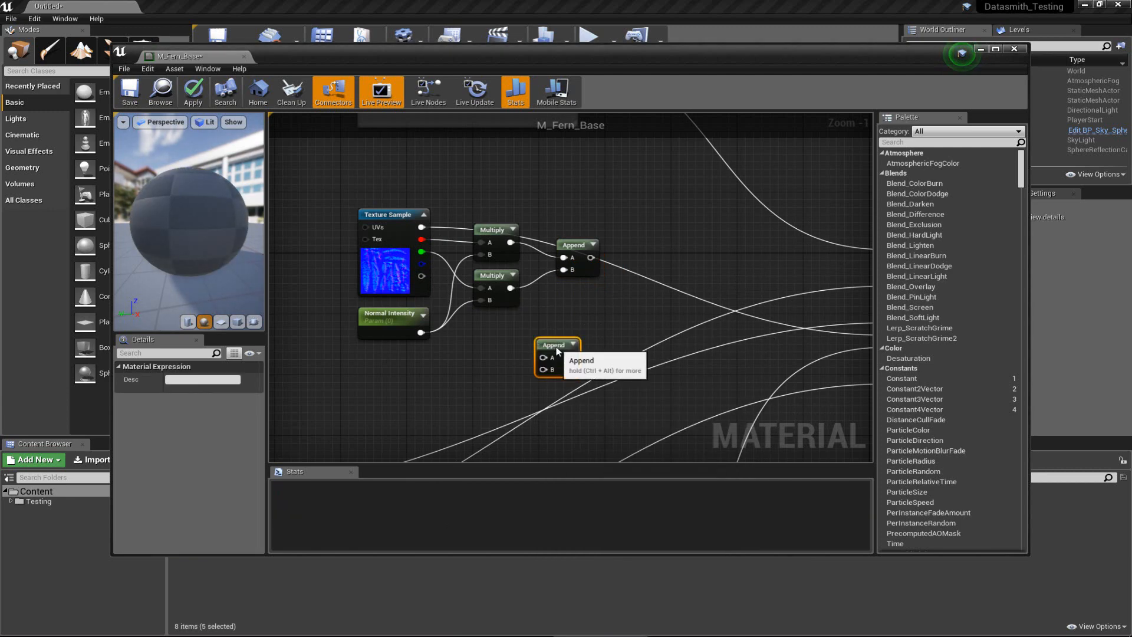
drag(557, 351, 585, 311)
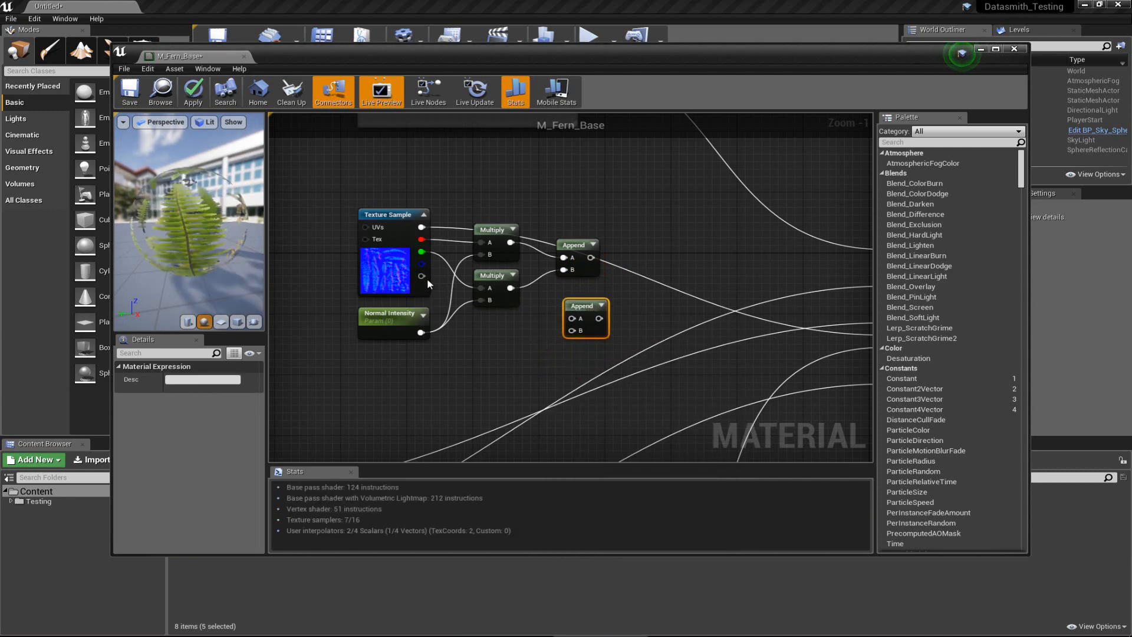
drag(420, 264, 523, 350)
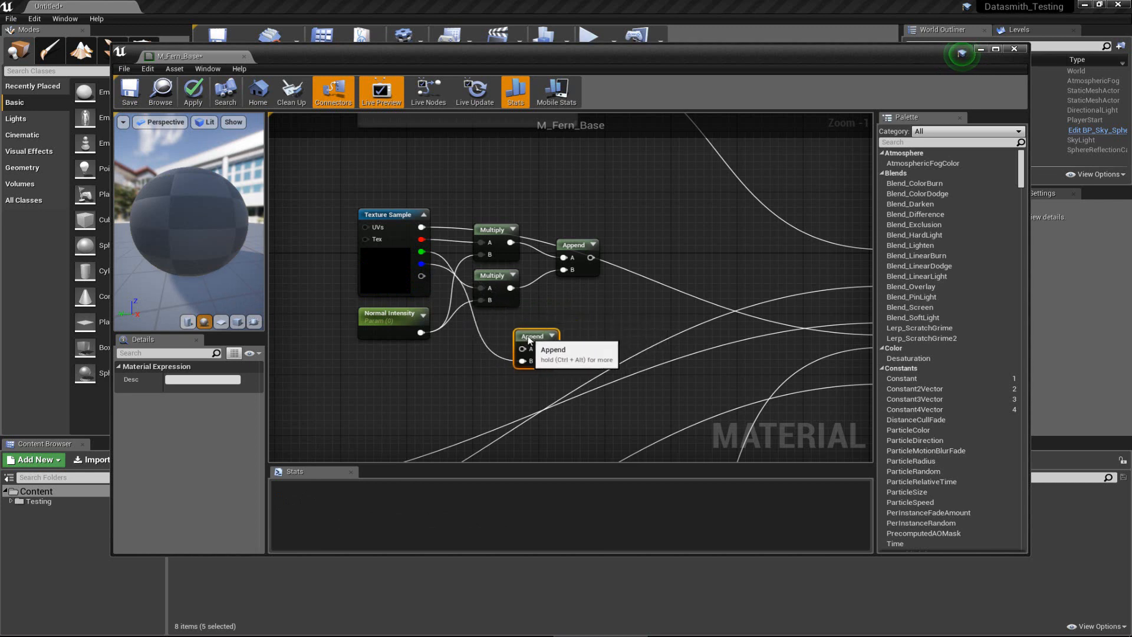
double_click(475, 323)
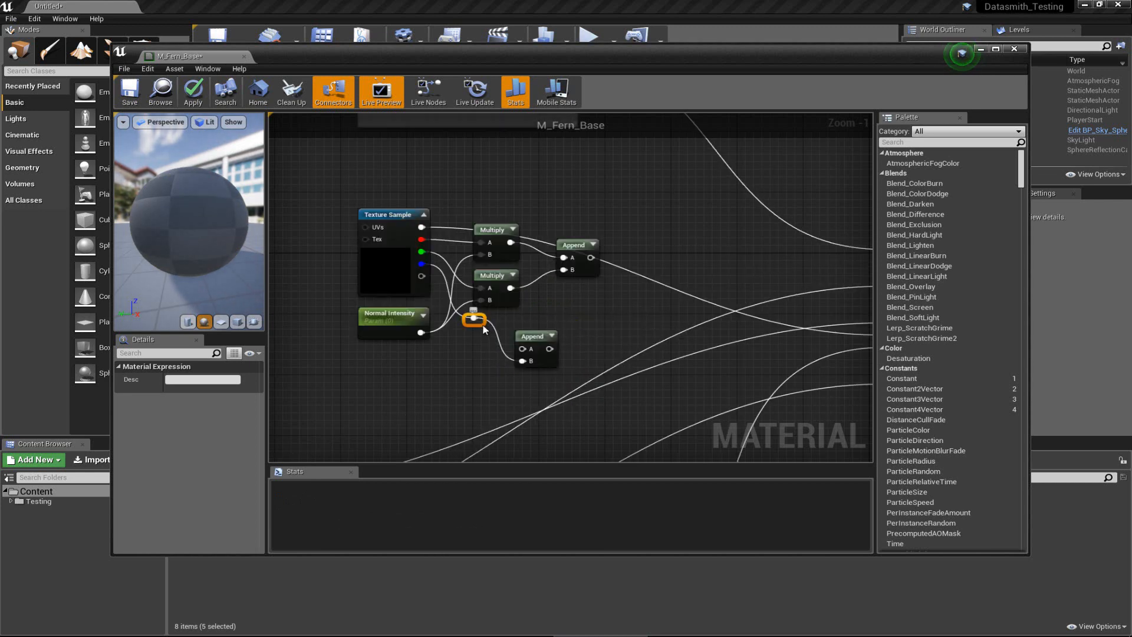
Place the second Append after the first, feed the first into its A input, and break the Texture Sample's direct link to Normal.
drag(530, 336, 629, 288)
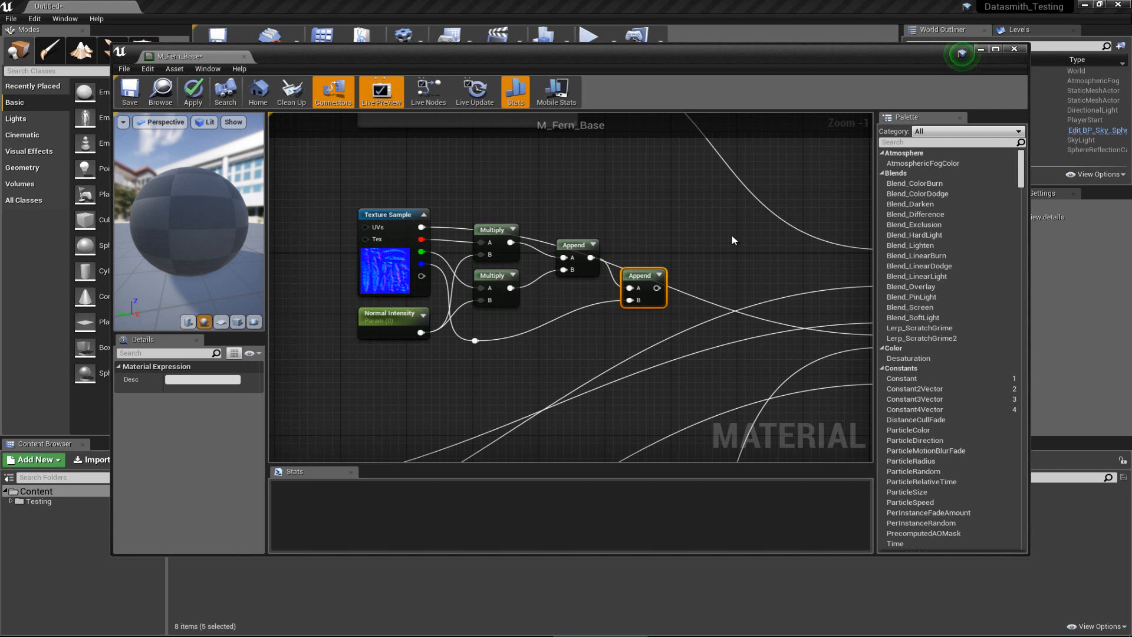
click(699, 296)
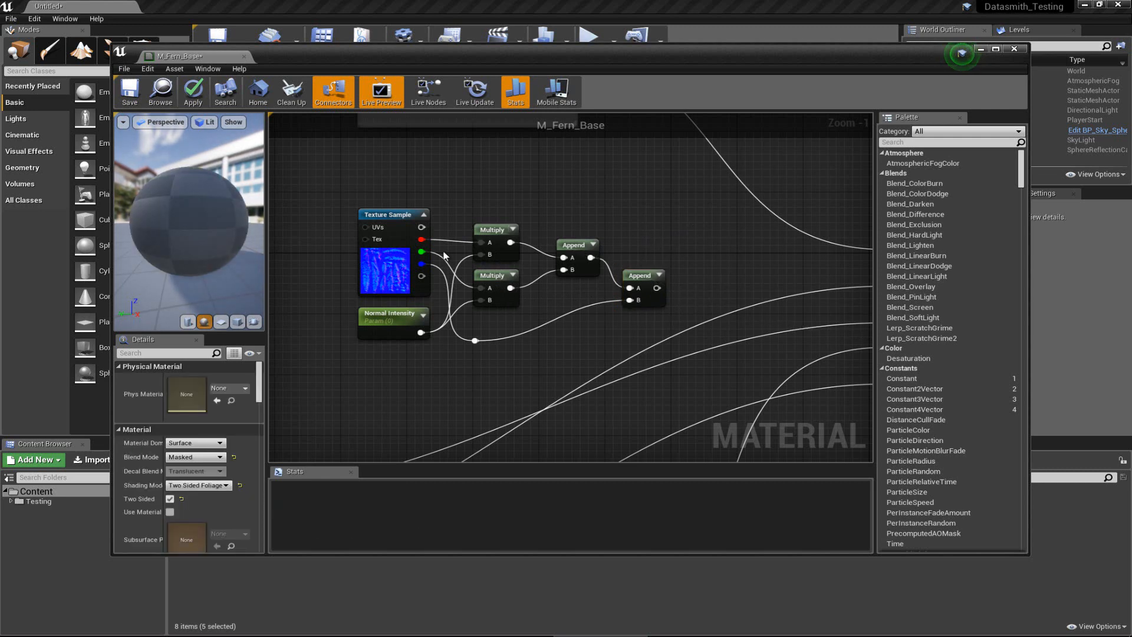
Review the channel connections through the Multiply and Append nodes, and move the blue channel's reroute node slightly closer below the lower Multiply.
drag(497, 236, 497, 233)
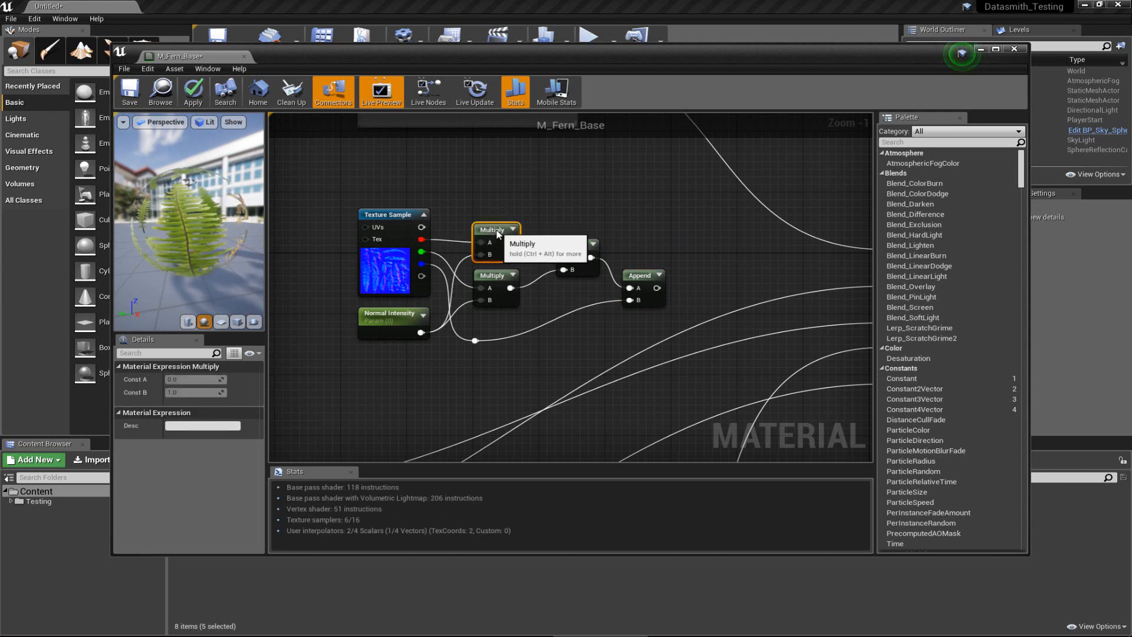
click(394, 315)
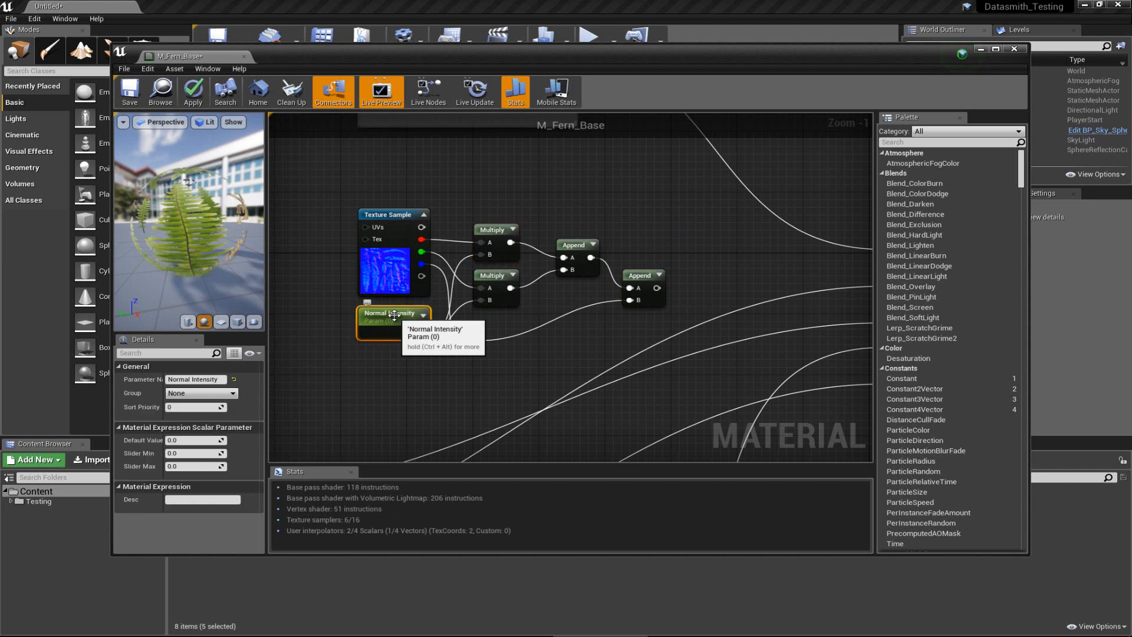
click(494, 278)
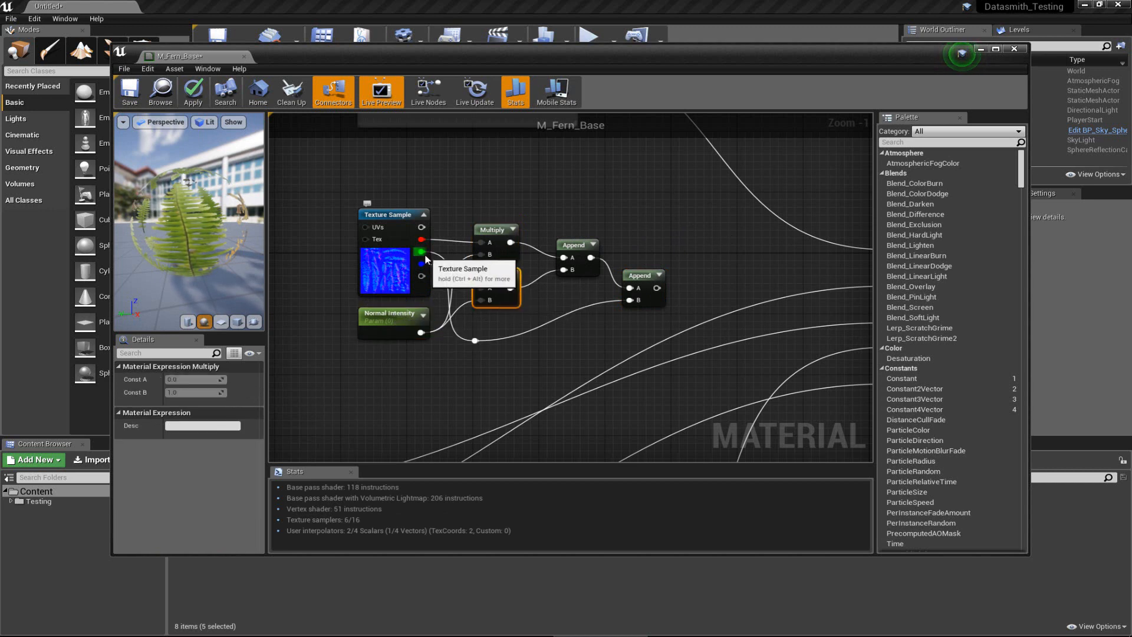
click(407, 336)
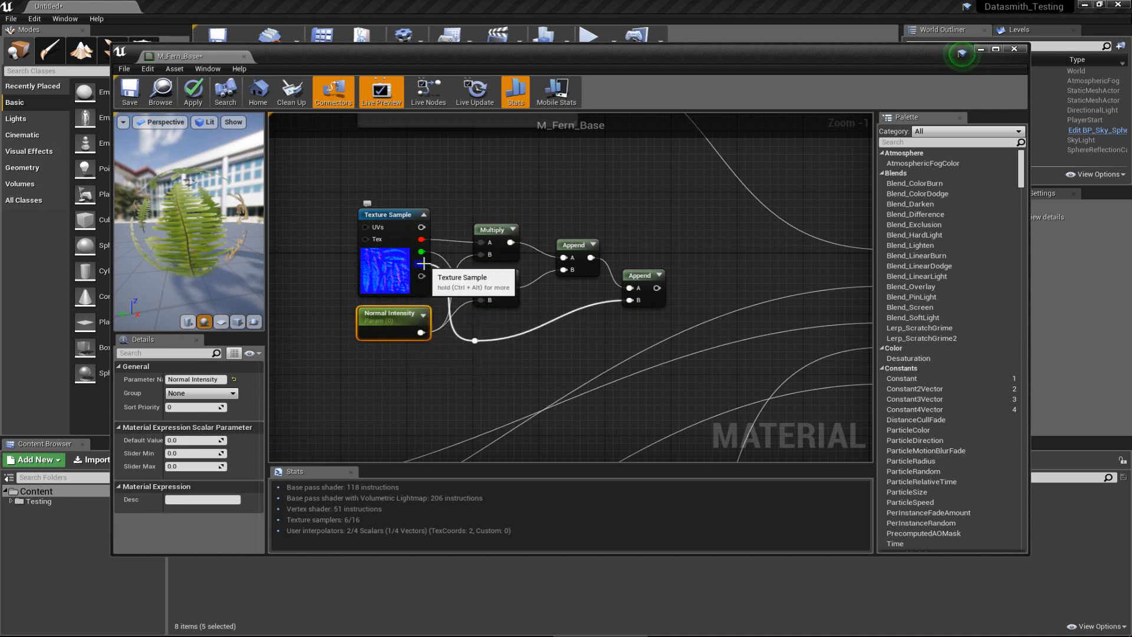
drag(422, 263, 465, 293)
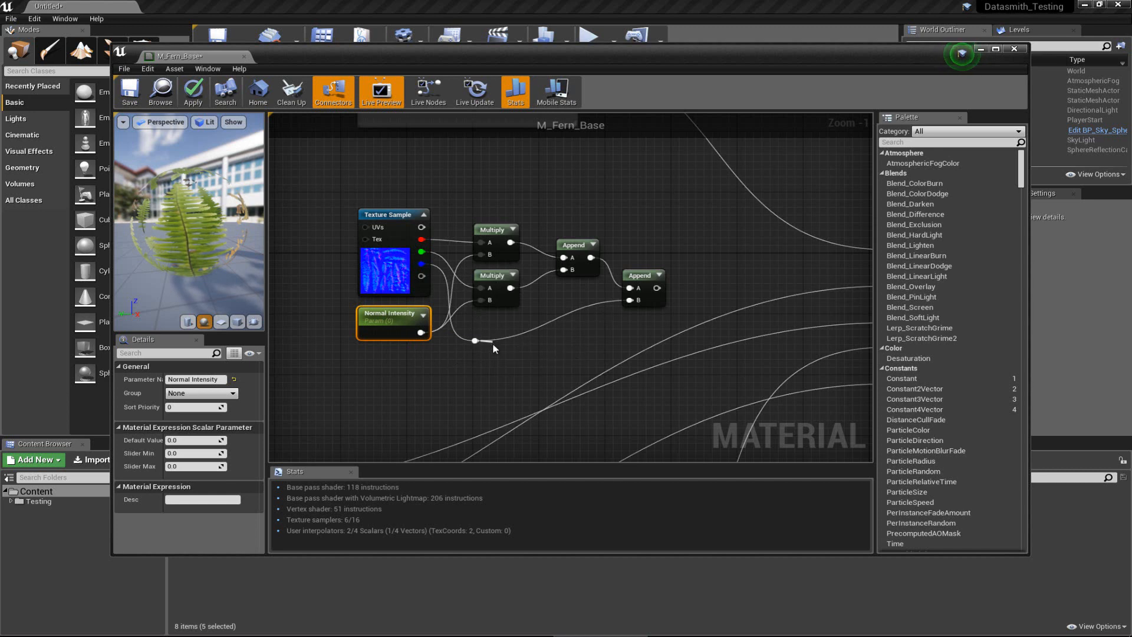
click(475, 340)
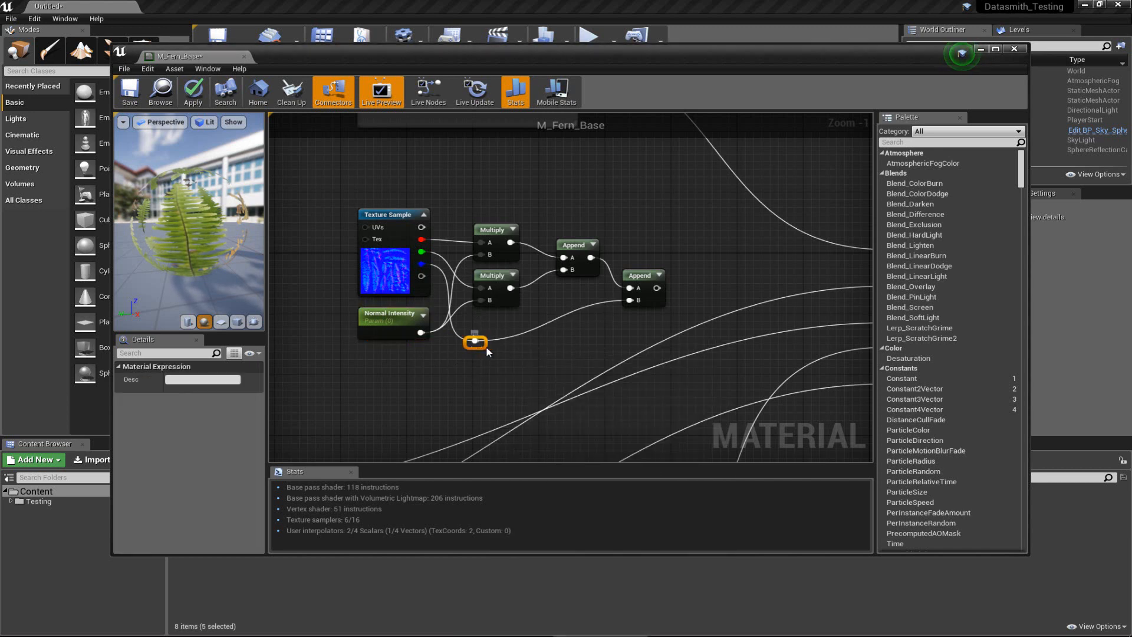
drag(487, 350, 503, 334)
click(639, 273)
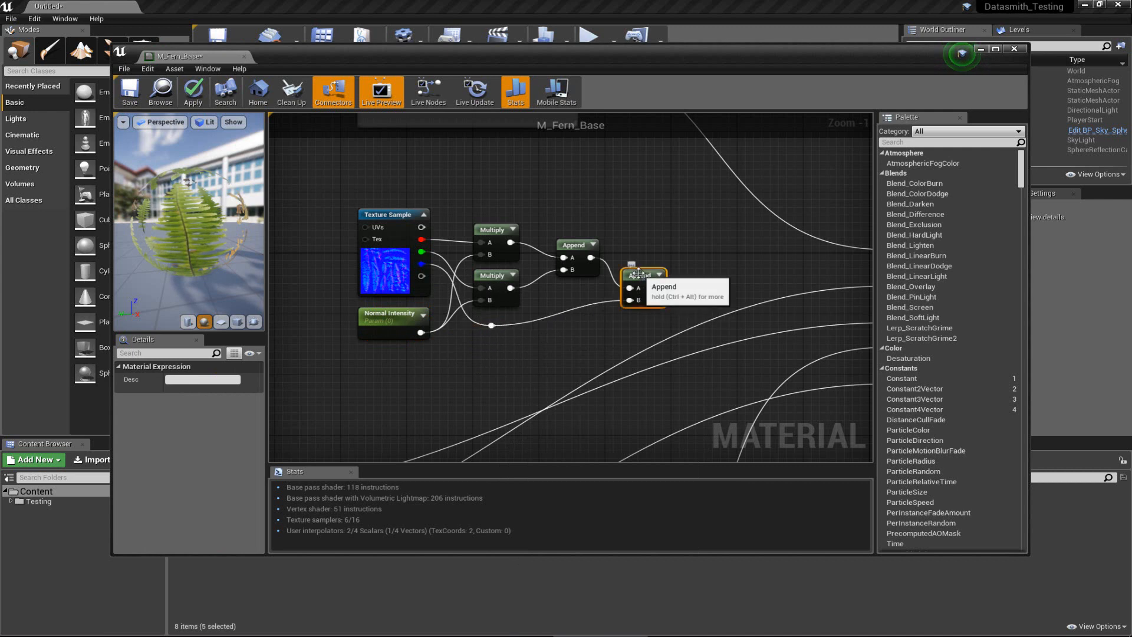
click(566, 245)
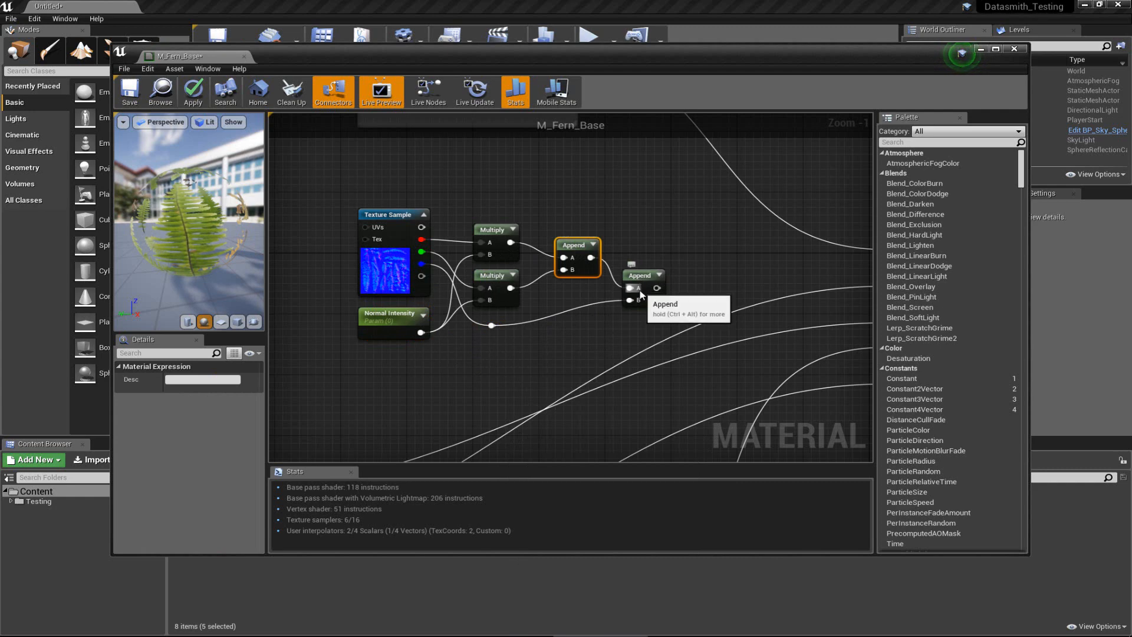
Connect the second Append node's output to the material's Normal input.
right_drag(681, 253, 612, 243)
scroll(612, 243, down, 1)
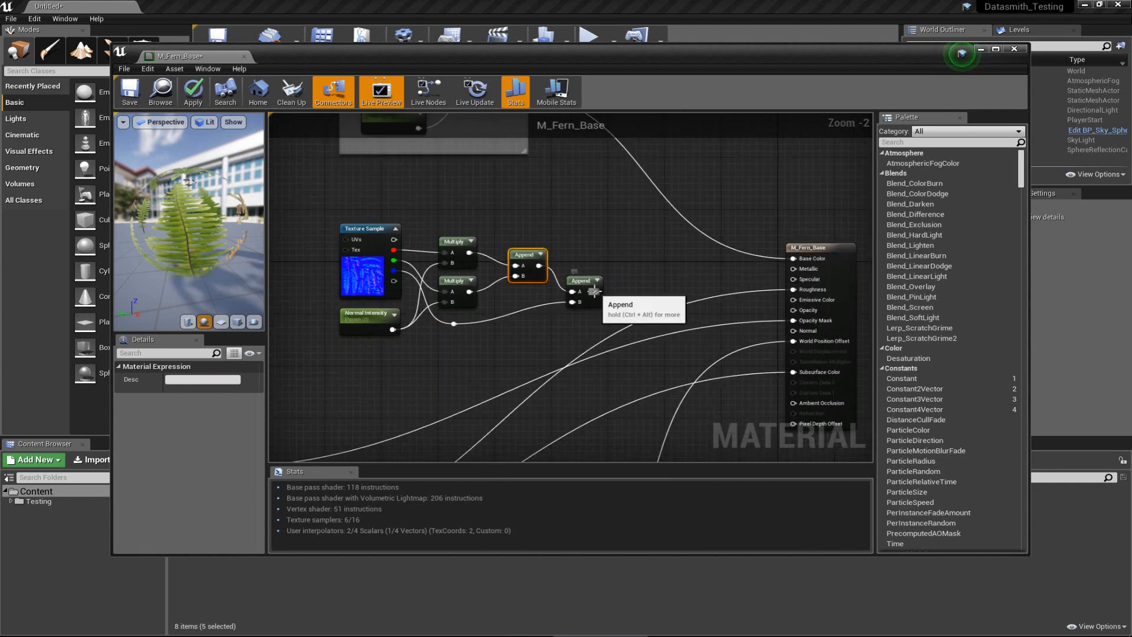
drag(594, 291, 801, 330)
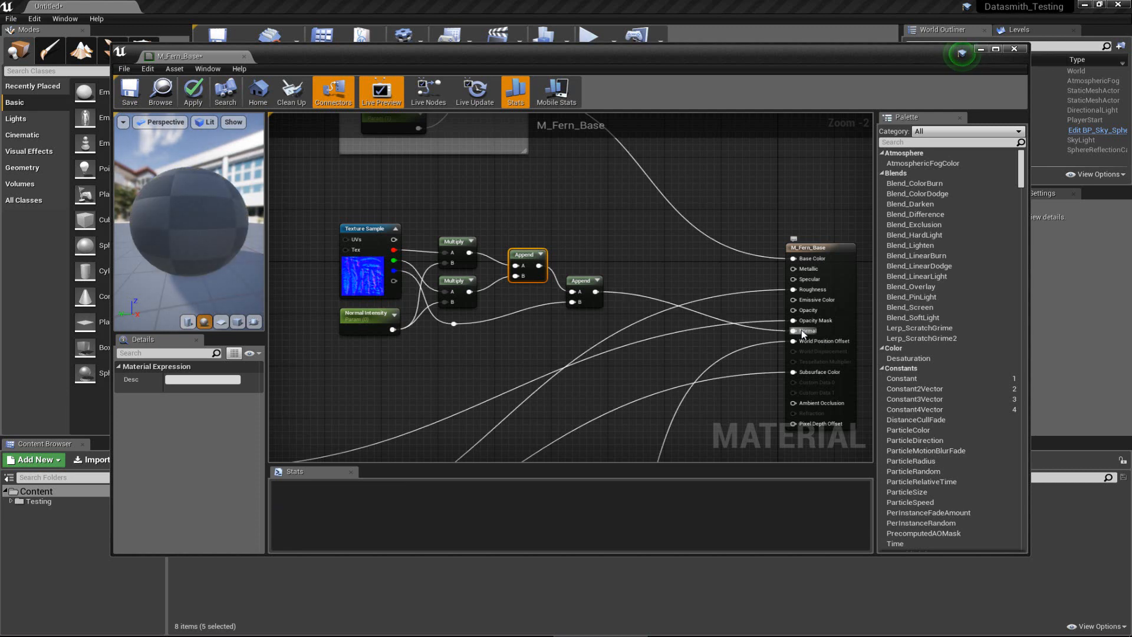
drag(801, 330, 801, 330)
Apply the material changes and inspect how the leaf surface of the fern looks up close in the level.
click(370, 315)
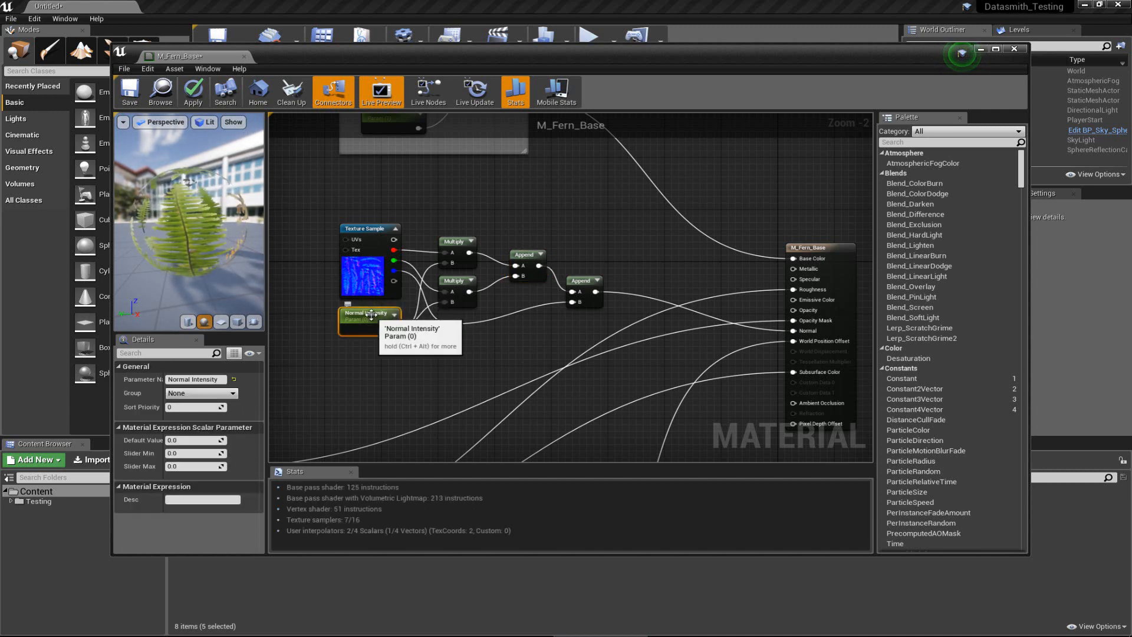
click(194, 94)
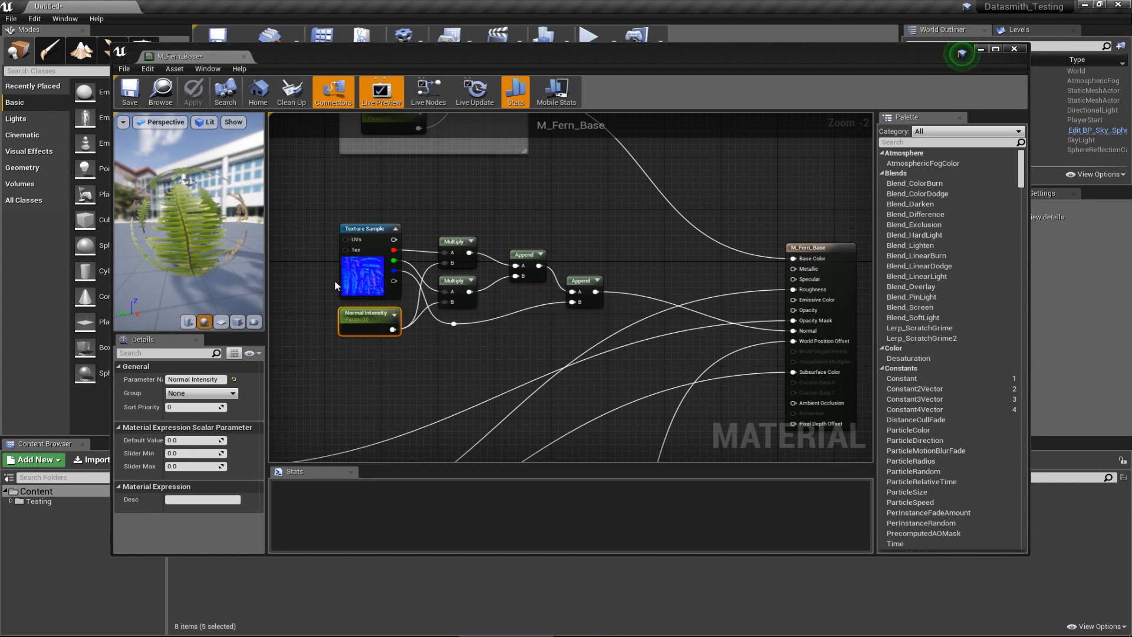
drag(447, 57, 0, 64)
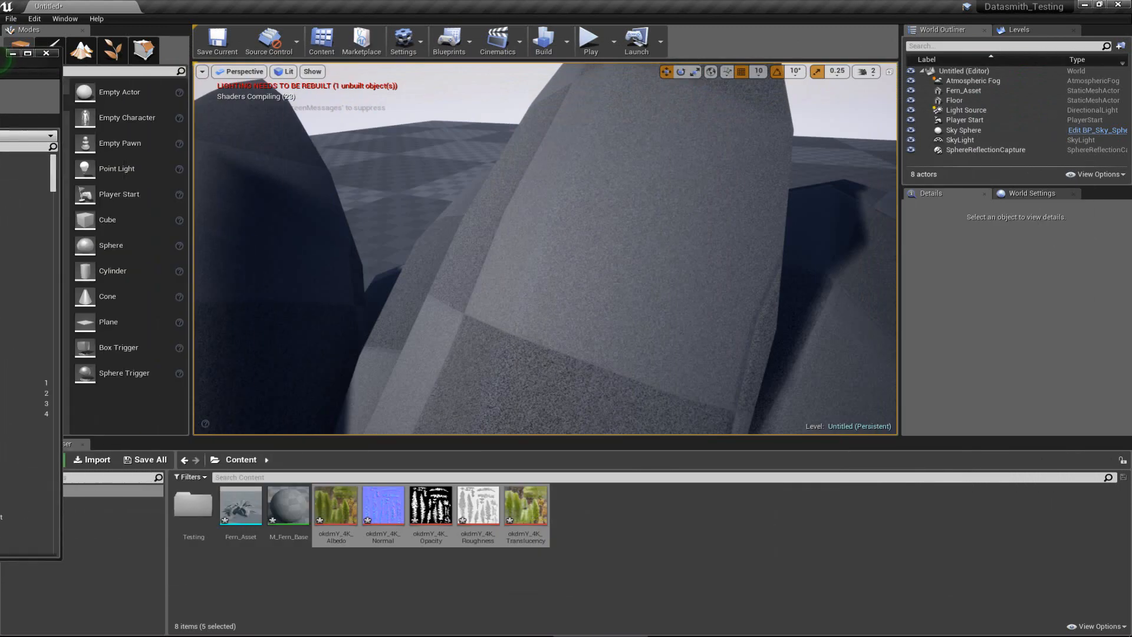
right_drag(637, 283, 527, 254)
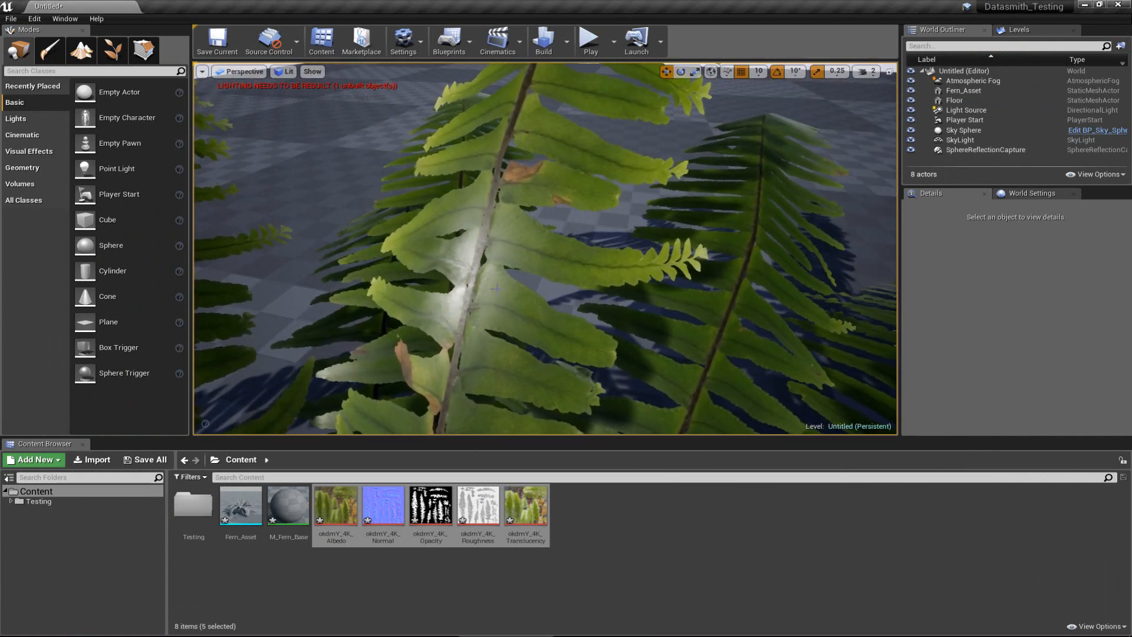
right_drag(450, 403, 460, 359)
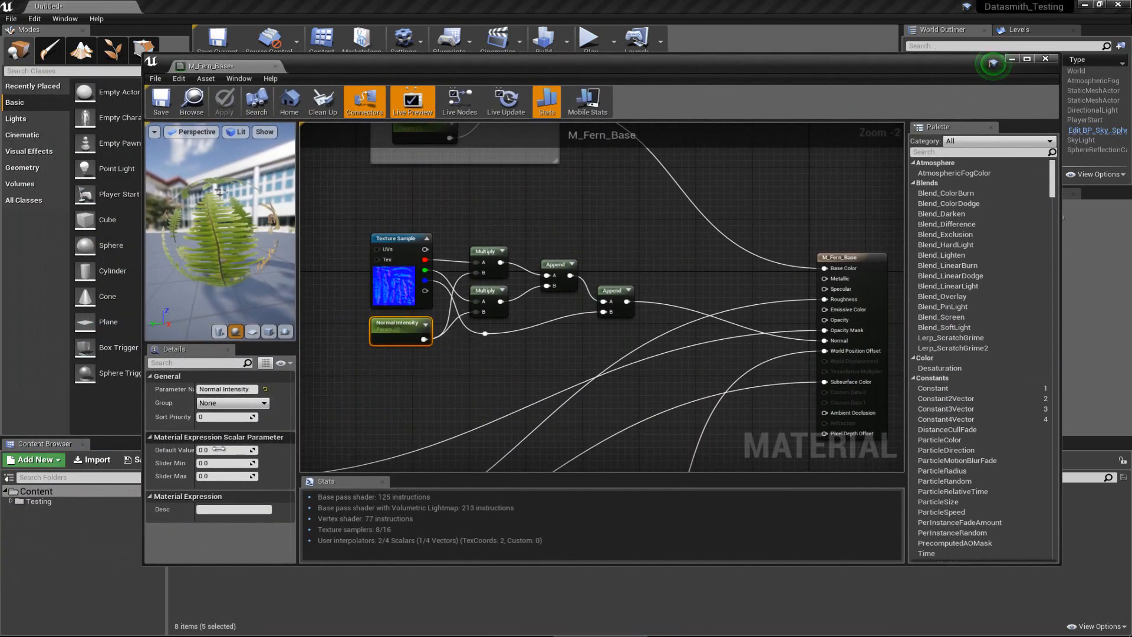
Examine the fern's leaves in the level from several angles to judge the effect of the Normal Intensity parameter.
drag(401, 68, 0, 69)
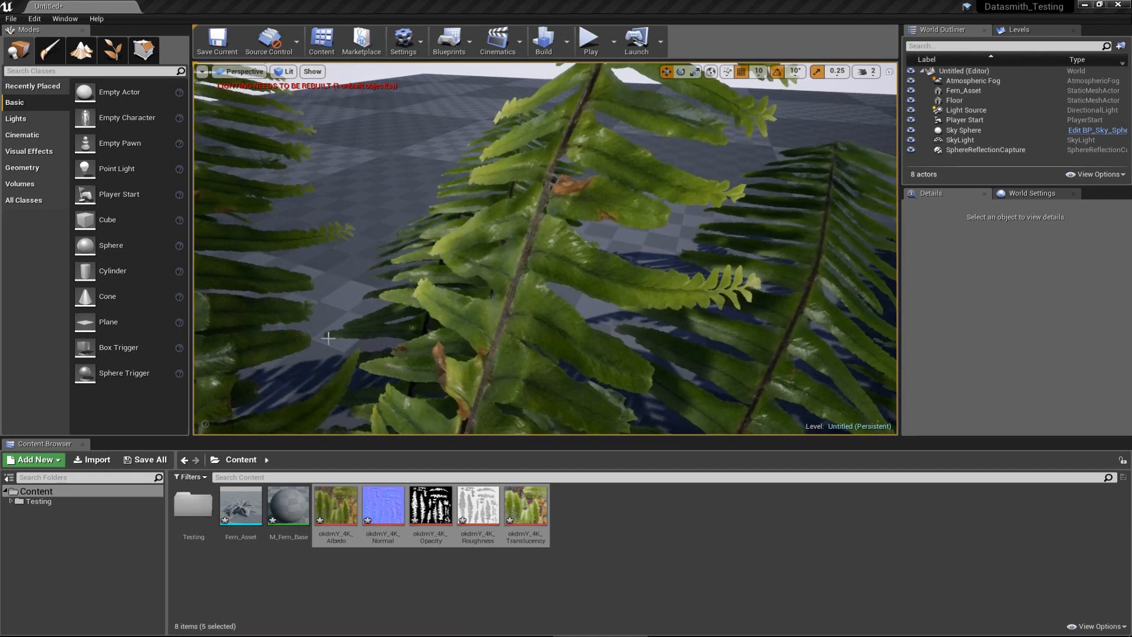
right_drag(328, 337, 470, 275)
right_drag(537, 288, 137, 215)
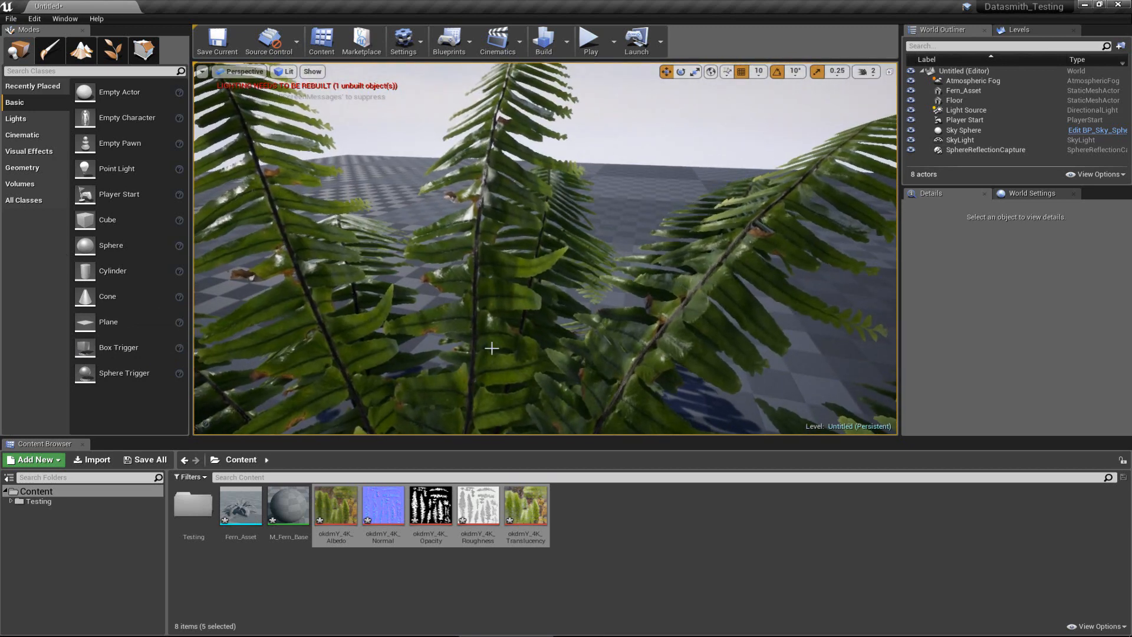
right_drag(482, 360, 814, 302)
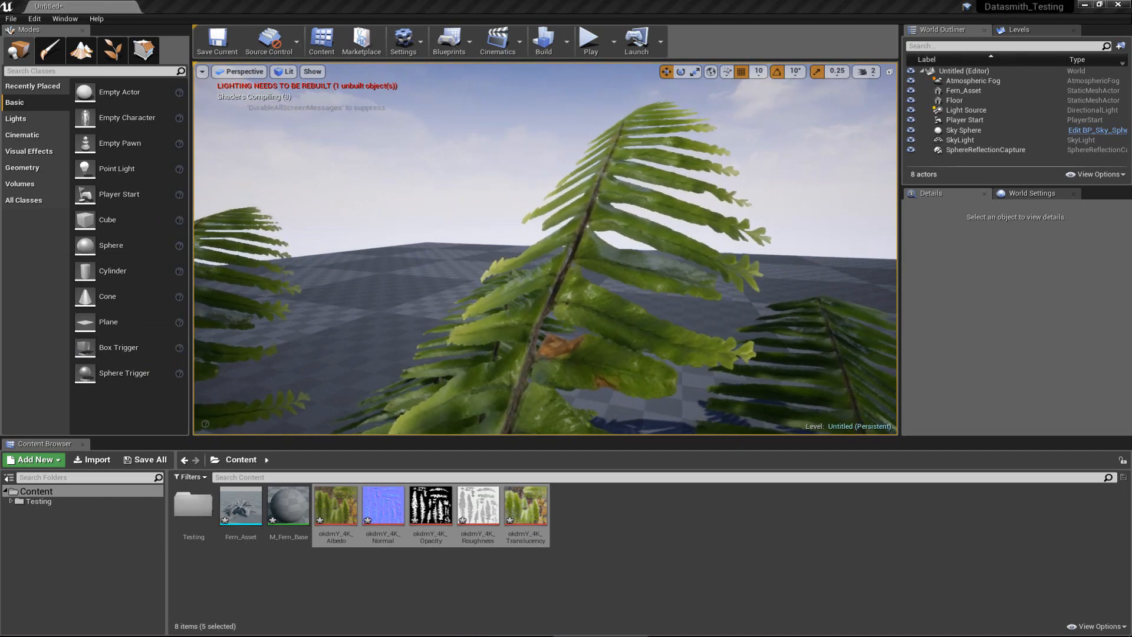
right_drag(310, 266, 345, 345)
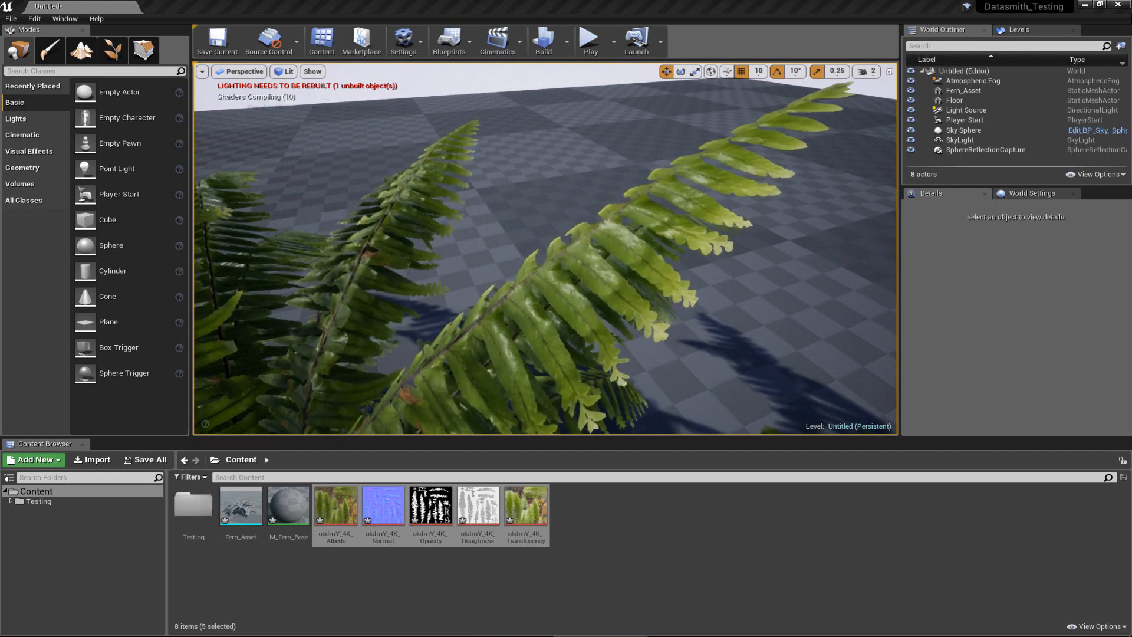
alt+drag(308, 231, 652, 289)
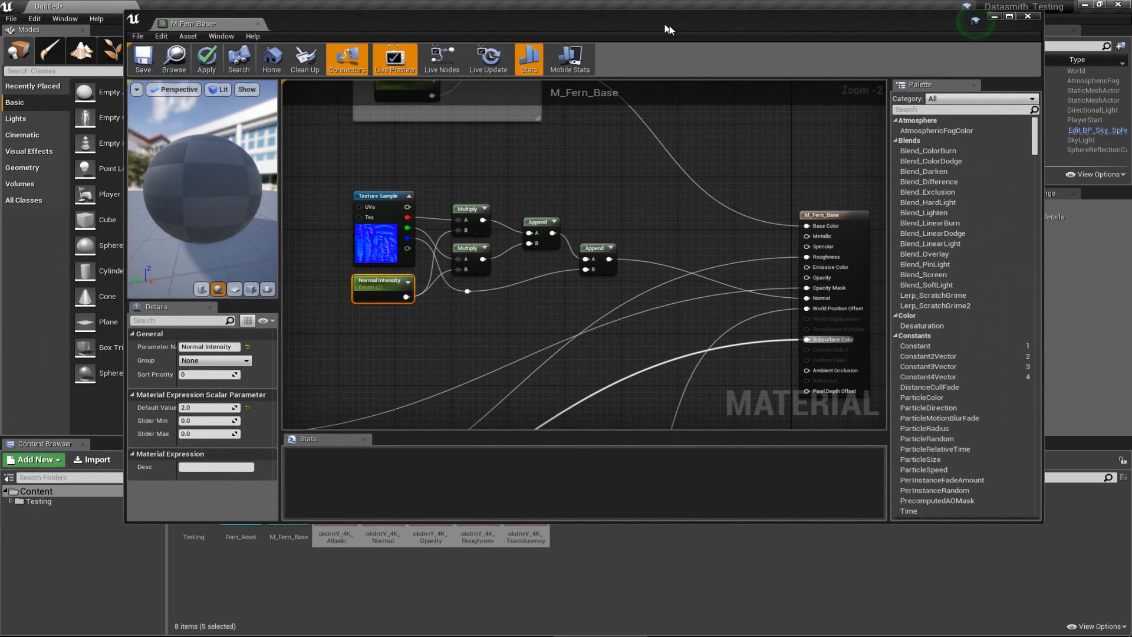
Group the normal texture, Normal Intensity, Multiply and Append nodes in a comment box titled Normal Maps.
drag(665, 26, 670, 27)
click(554, 181)
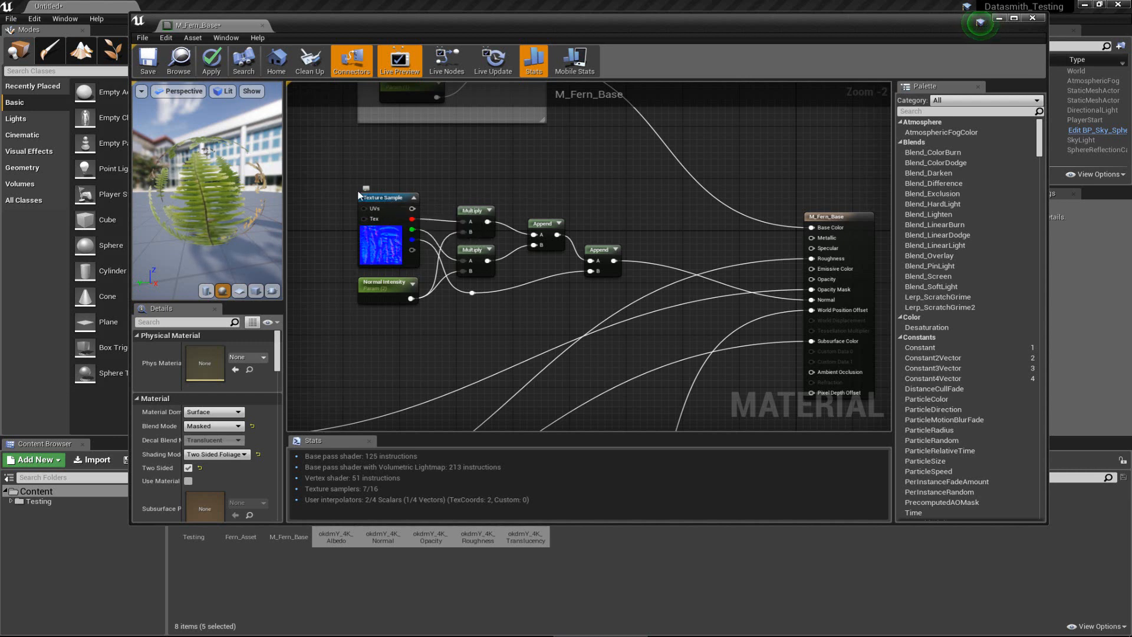
drag(333, 172, 604, 303)
key(c)
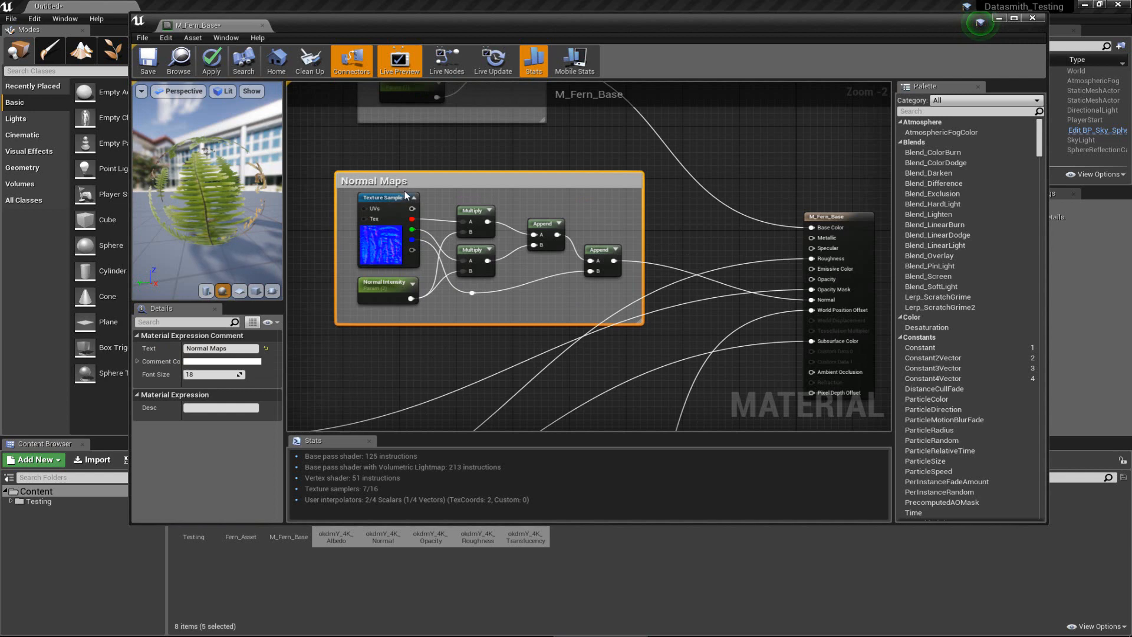
Place the Normal Maps comment box just beneath the Base Color box and line up their left edges.
right_drag(405, 195, 443, 262)
drag(546, 254, 465, 209)
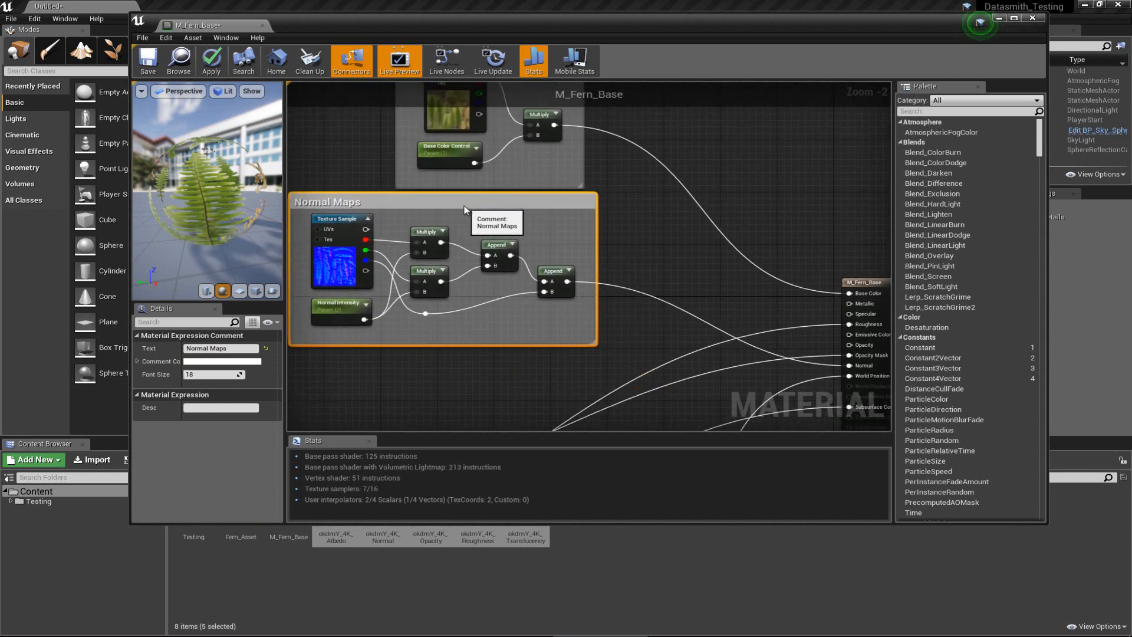
scroll(495, 195, down, 3)
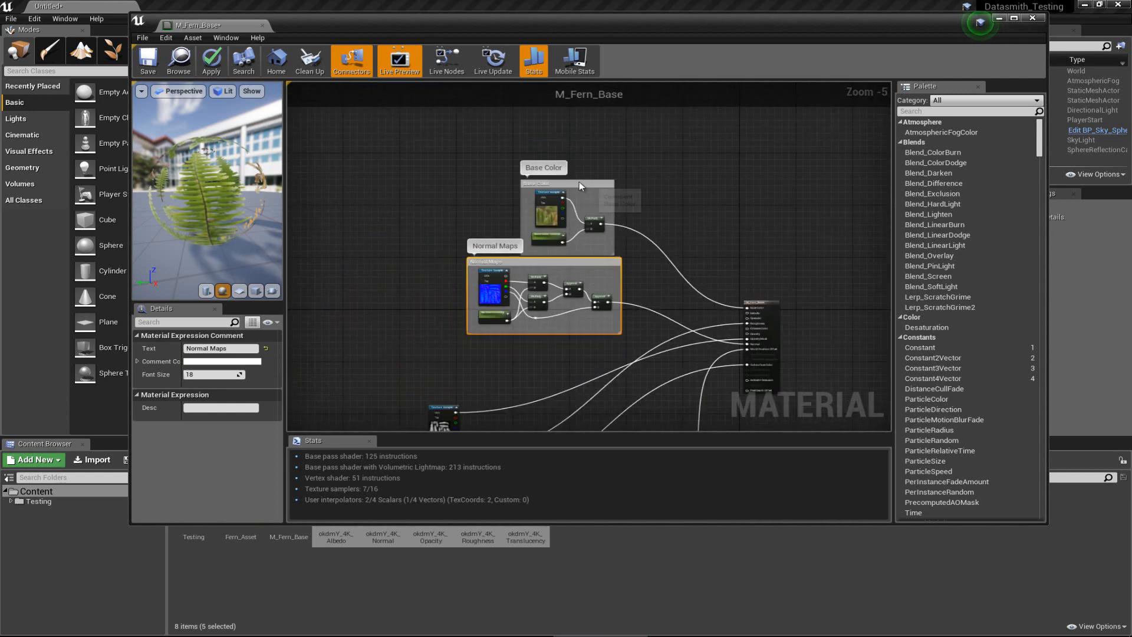
drag(578, 183, 527, 178)
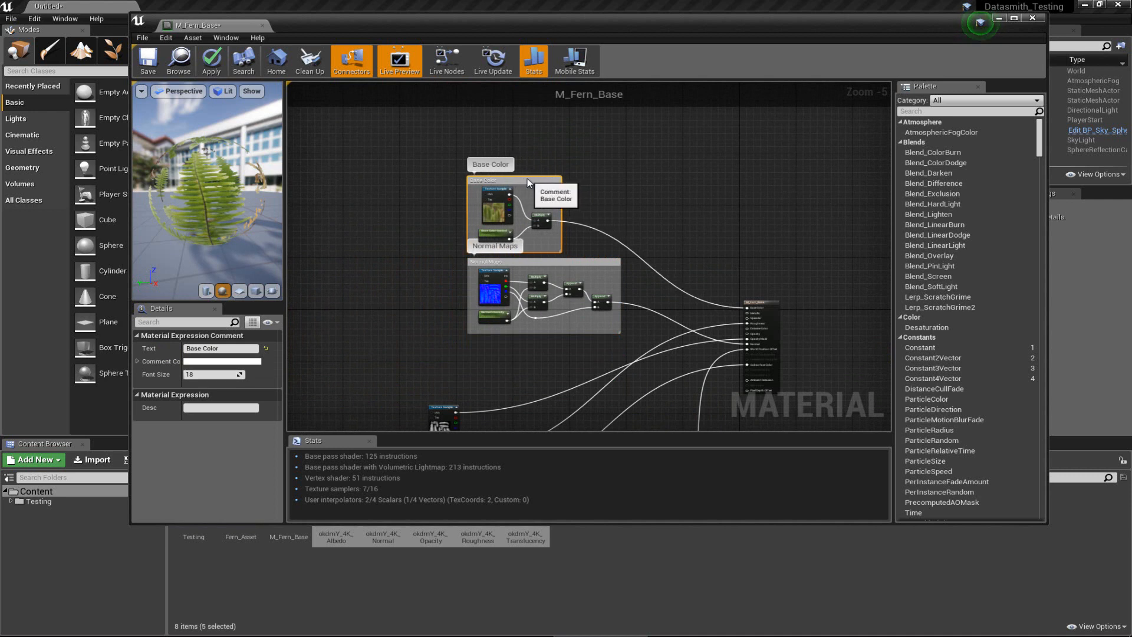
click(613, 167)
Move the opacity, roughness and translucency Texture Samples together out of the way, below the material's result node.
right_drag(662, 285, 603, 225)
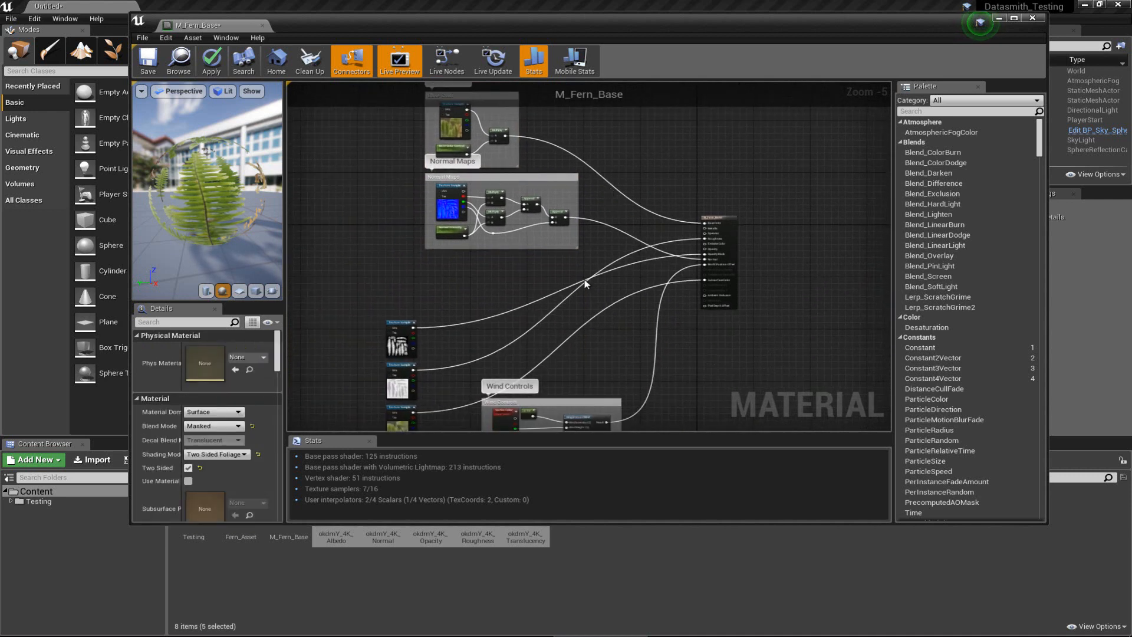
right_drag(585, 283, 585, 180)
drag(436, 331, 453, 329)
click(422, 389)
drag(349, 197, 415, 297)
click(408, 379)
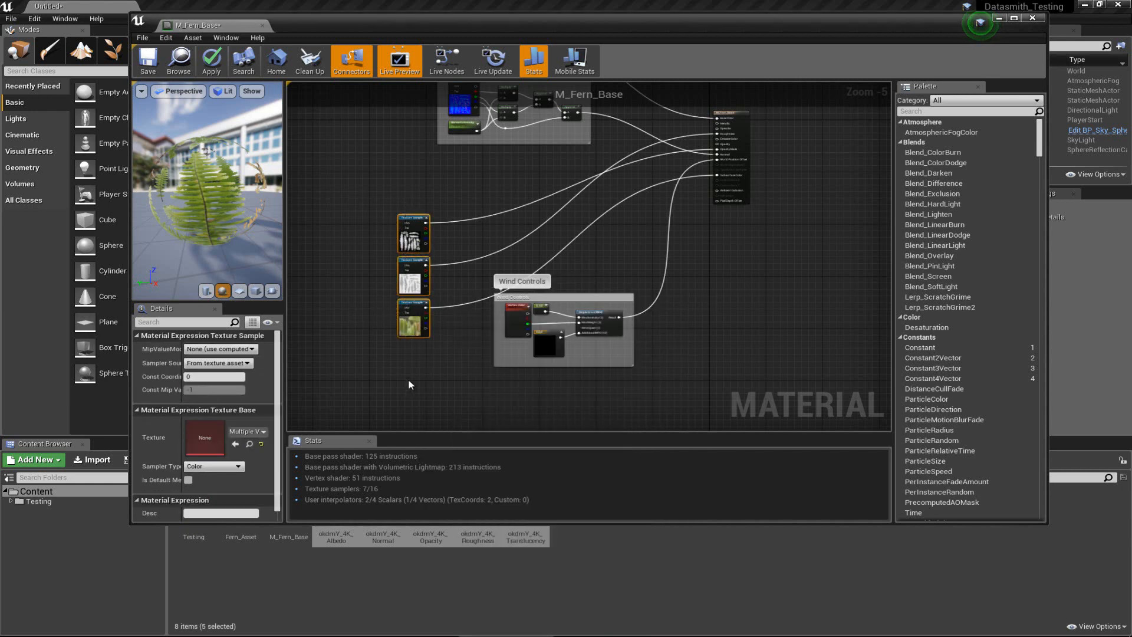
drag(385, 233, 387, 203)
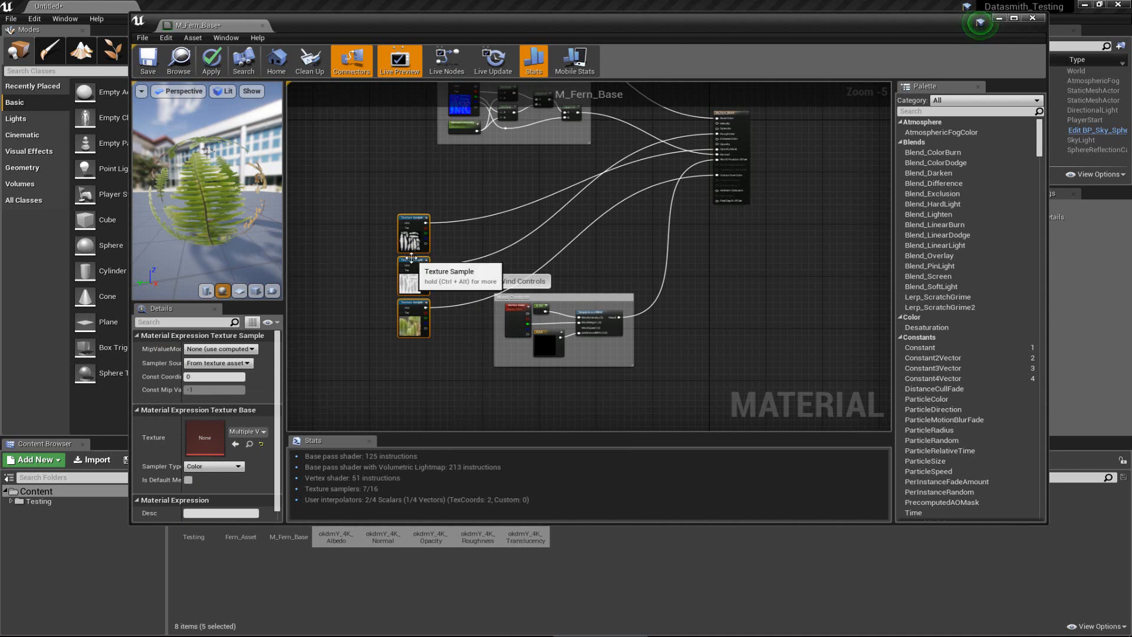
drag(411, 257, 678, 322)
Place the Wind Controls group beneath Normal Maps, and bring the three loose Texture Samples back beside and below it.
mouse_move(589, 296)
mouse_down()
mouse_move(536, 228)
mouse_move(530, 172)
mouse_up()
drag(625, 267, 634, 306)
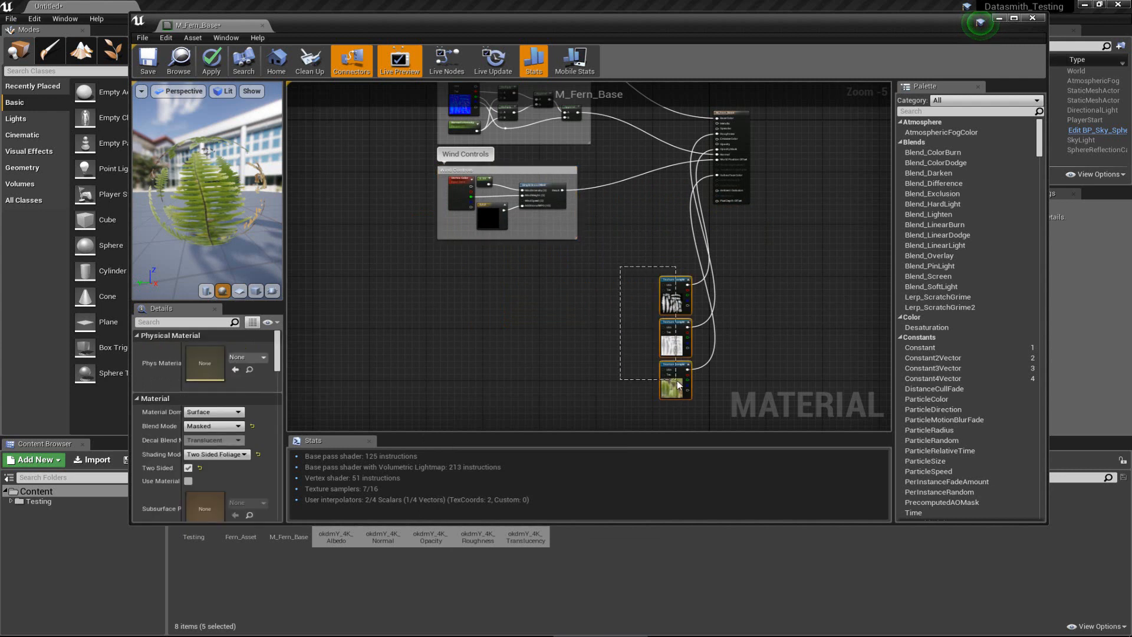
drag(678, 384, 562, 346)
click(672, 319)
Nudge the Wind Controls group slightly up to close part of its gap to the Normal Maps group.
scroll(606, 214, up, 4)
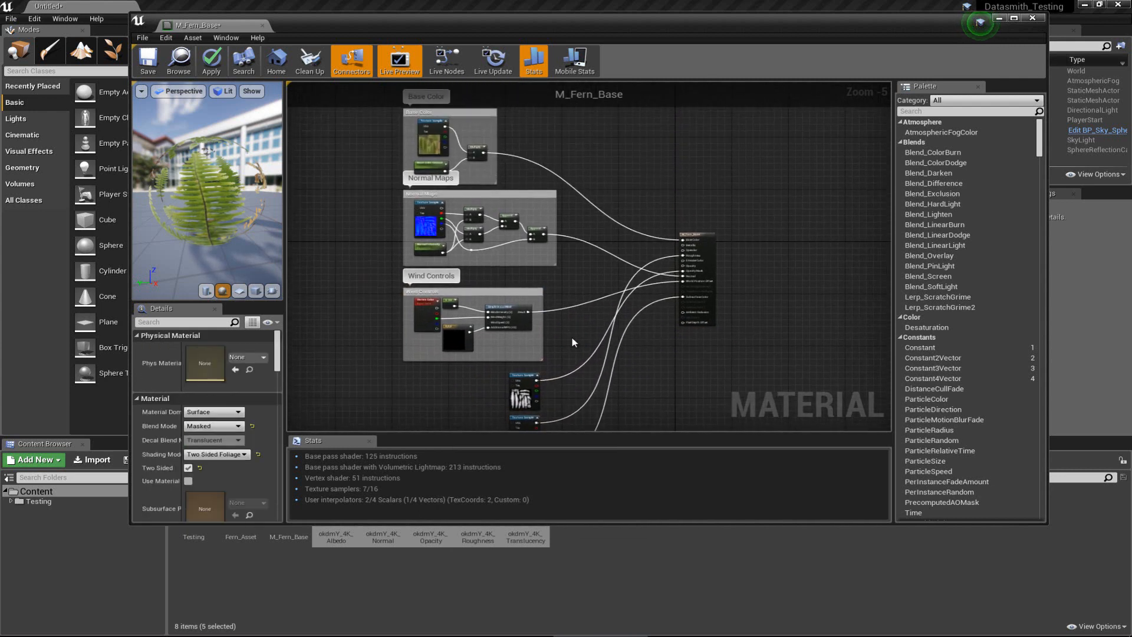
right_drag(730, 269, 758, 355)
scroll(526, 244, down, 2)
right_drag(512, 257, 582, 271)
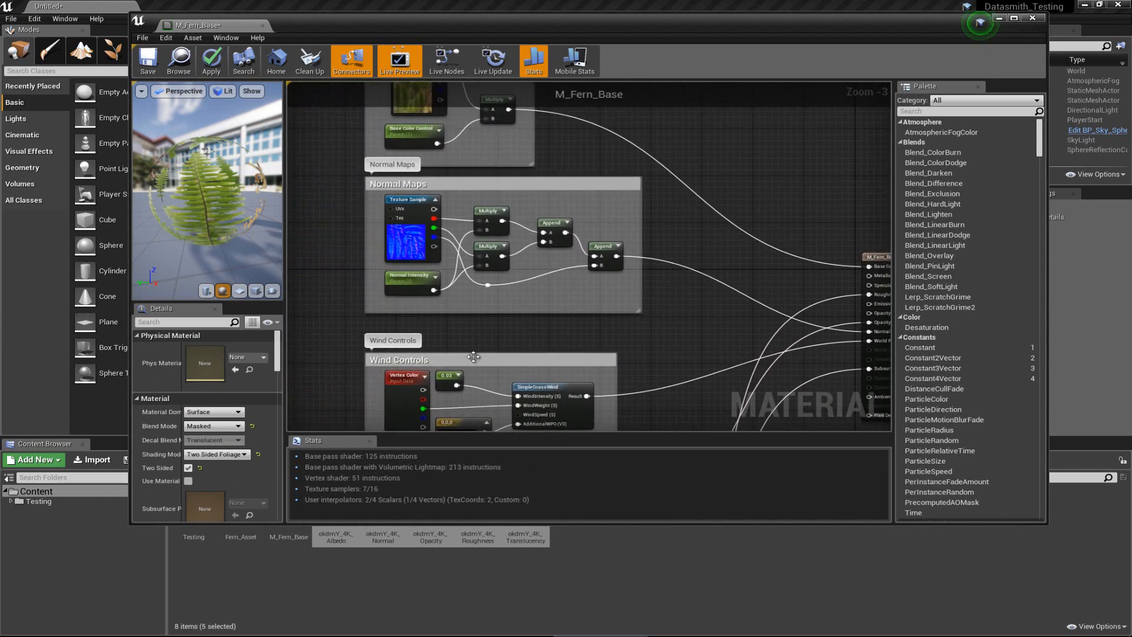
click(473, 348)
click(697, 239)
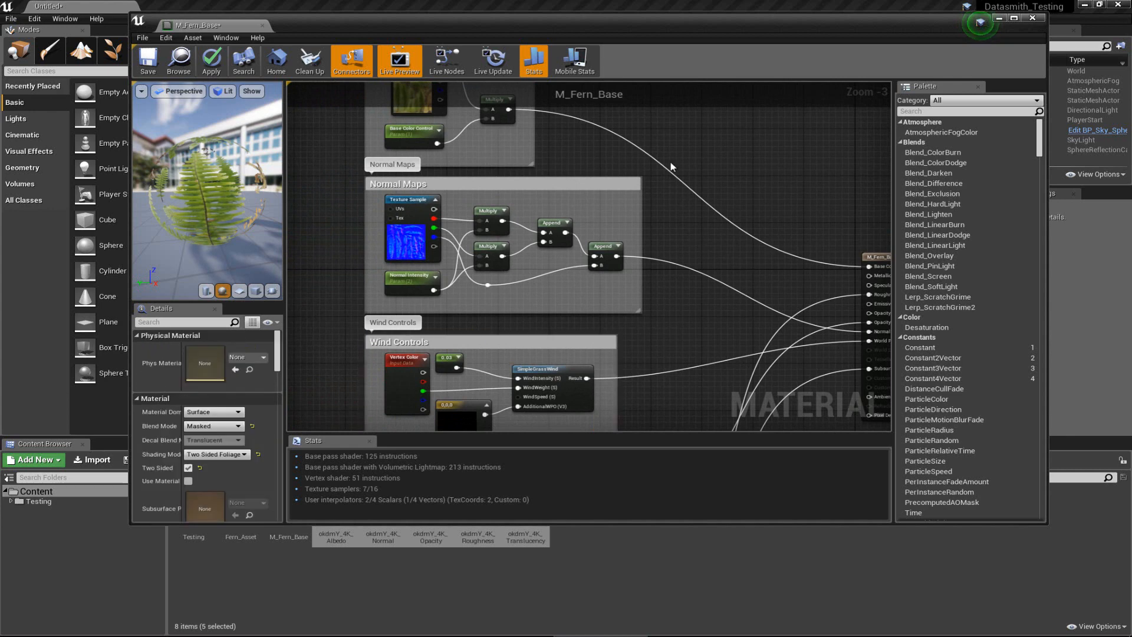
Shift the Base Color group slightly up to leave a clear gap above the Normal Maps group.
right_drag(671, 166, 666, 238)
right_drag(604, 180, 624, 249)
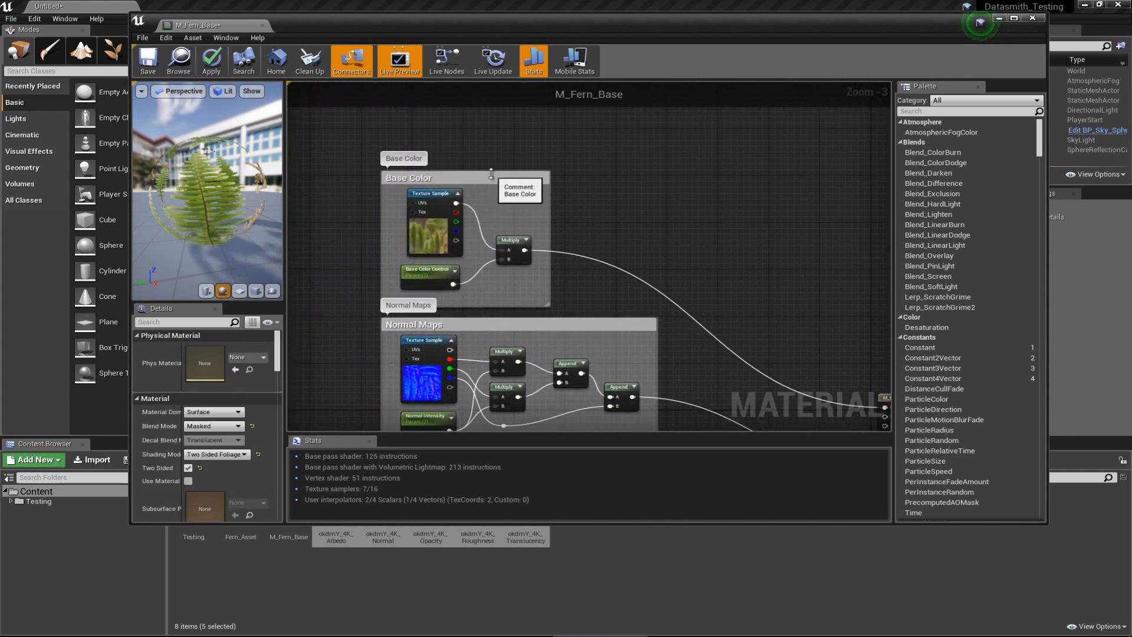
drag(493, 178, 494, 159)
click(576, 177)
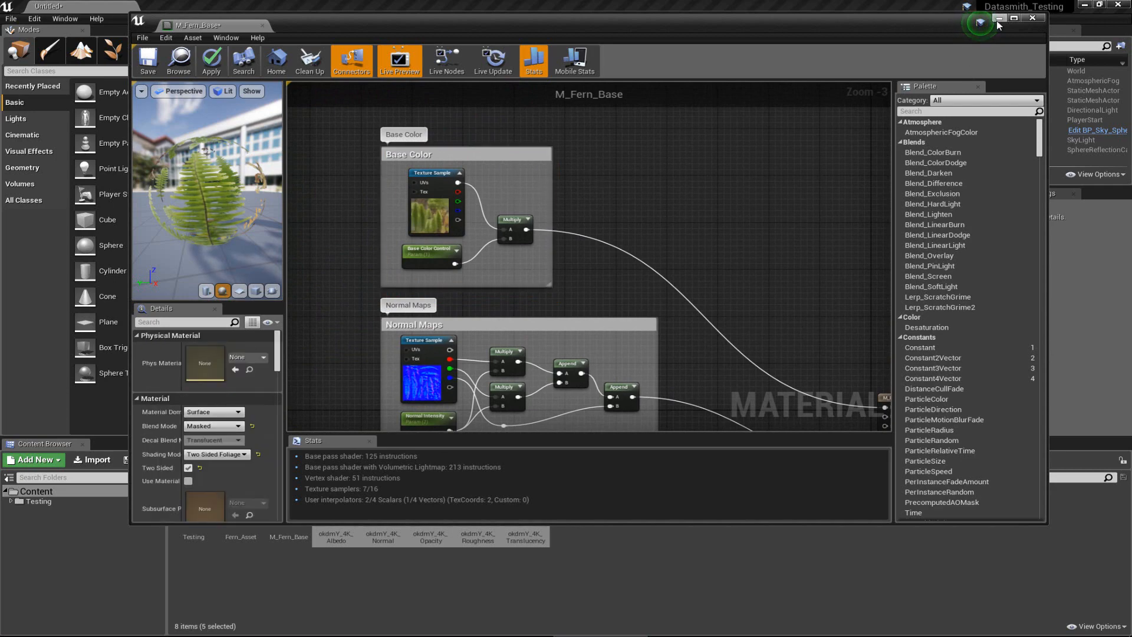
Inspect the whole fern and its leaf highlights in the level from several distances and angles.
drag(748, 28, 0, 65)
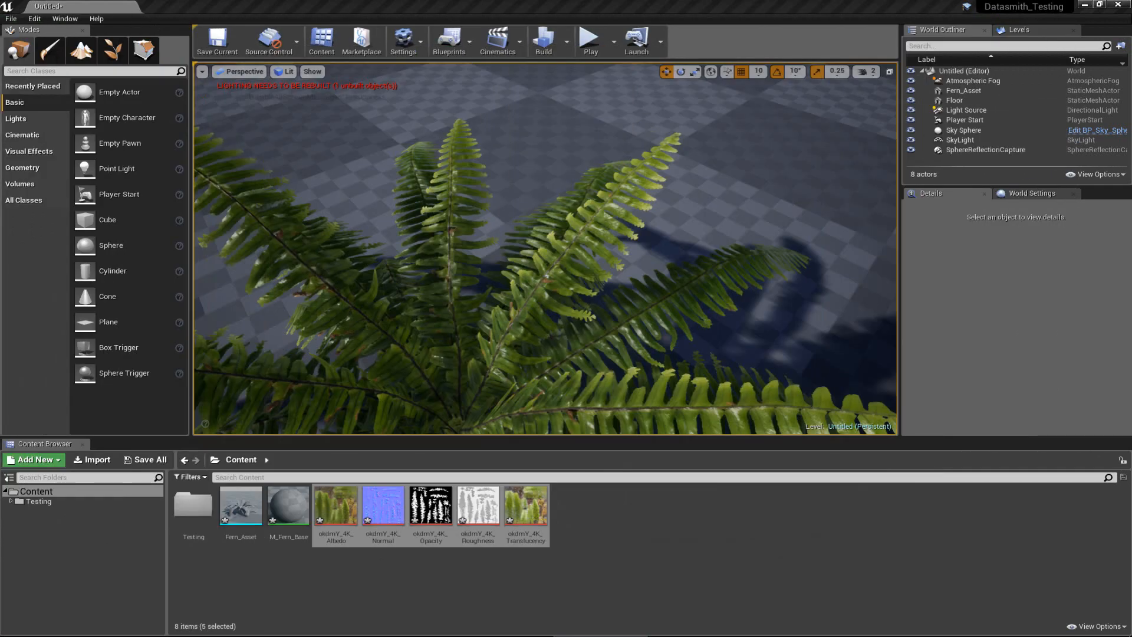
right_drag(295, 223, 310, 256)
right_drag(584, 241, 587, 265)
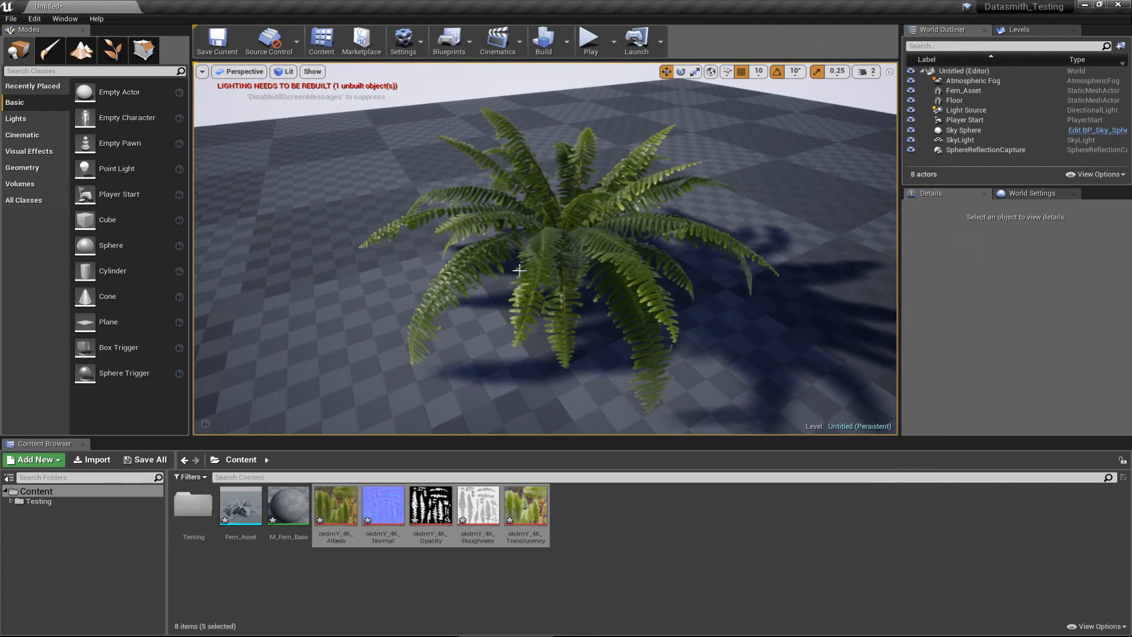
right_drag(519, 268, 530, 248)
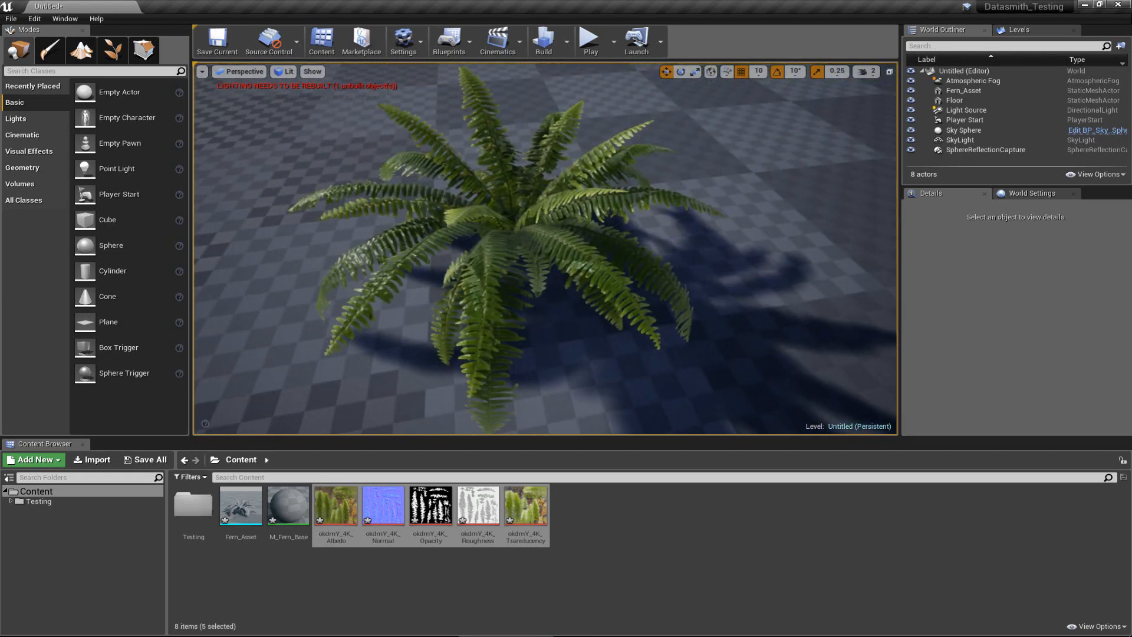
right_drag(499, 194, 371, 168)
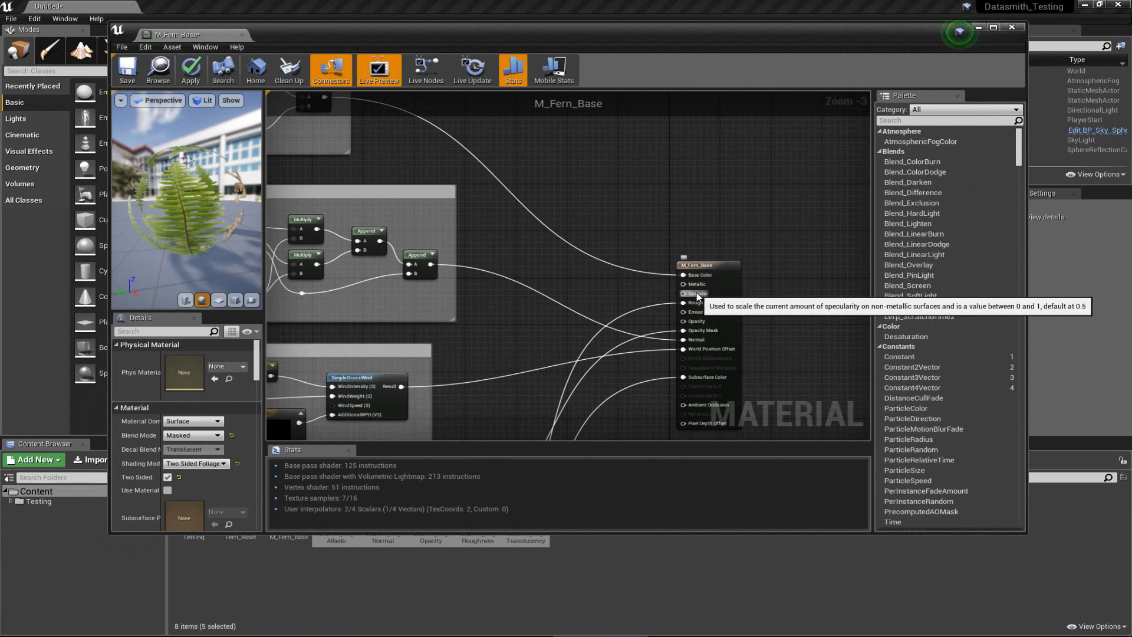
Connect the Base Color texture's red channel to the material's Specular input, apply it, and check the fern's shine in the level.
right_drag(561, 303, 606, 332)
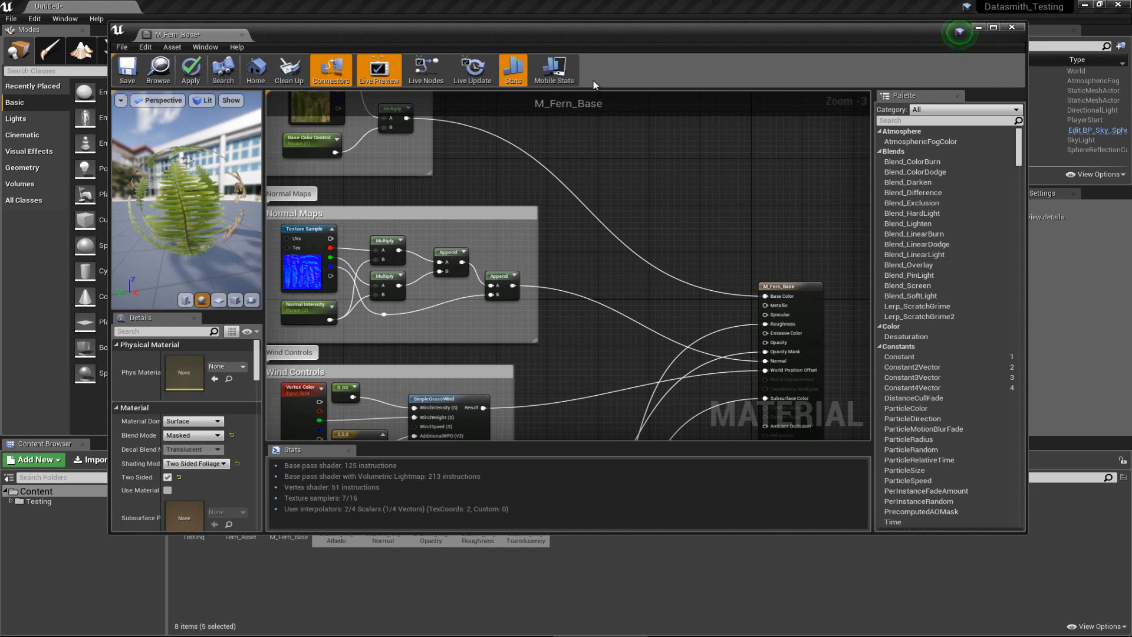
drag(601, 48, 701, 329)
right_drag(434, 203, 490, 212)
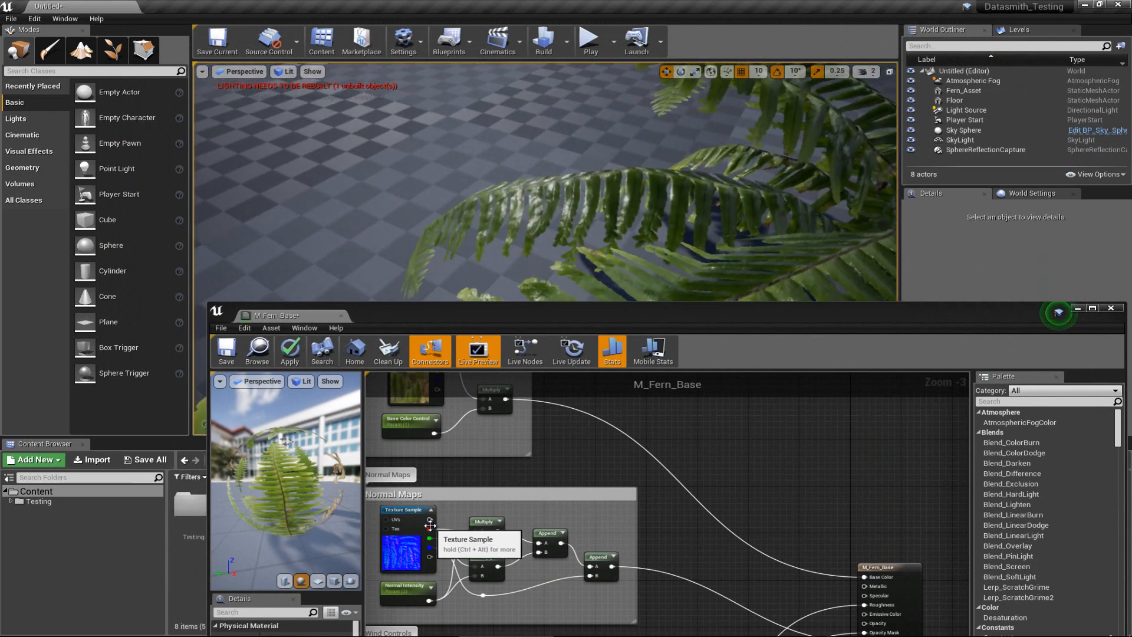
right_drag(535, 467, 525, 503)
scroll(539, 472, down, 1)
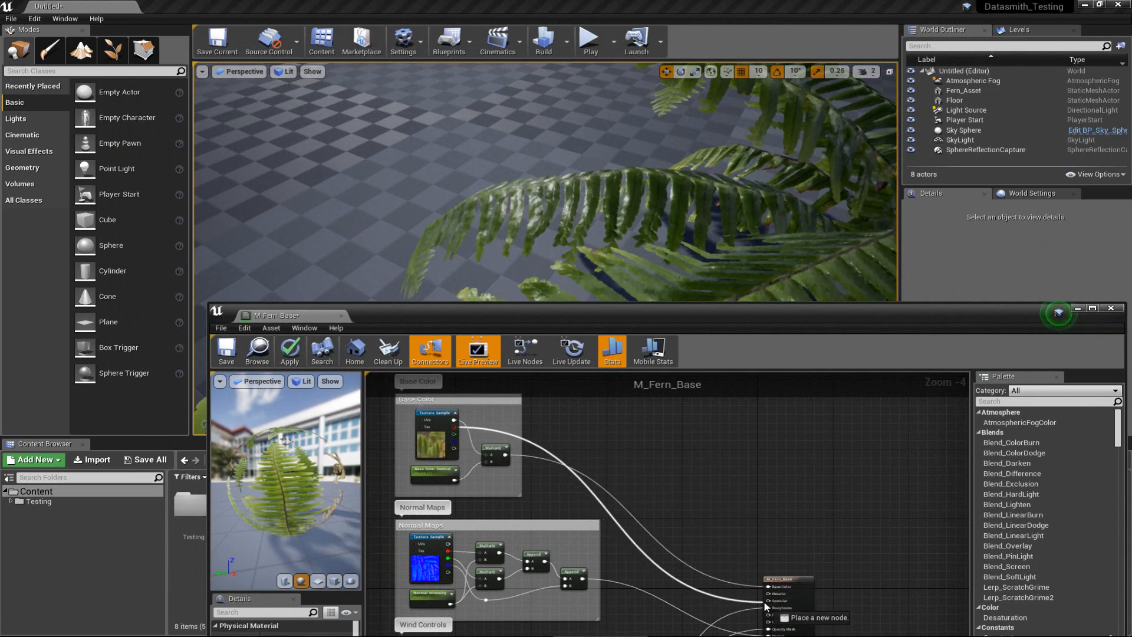
drag(769, 601, 769, 603)
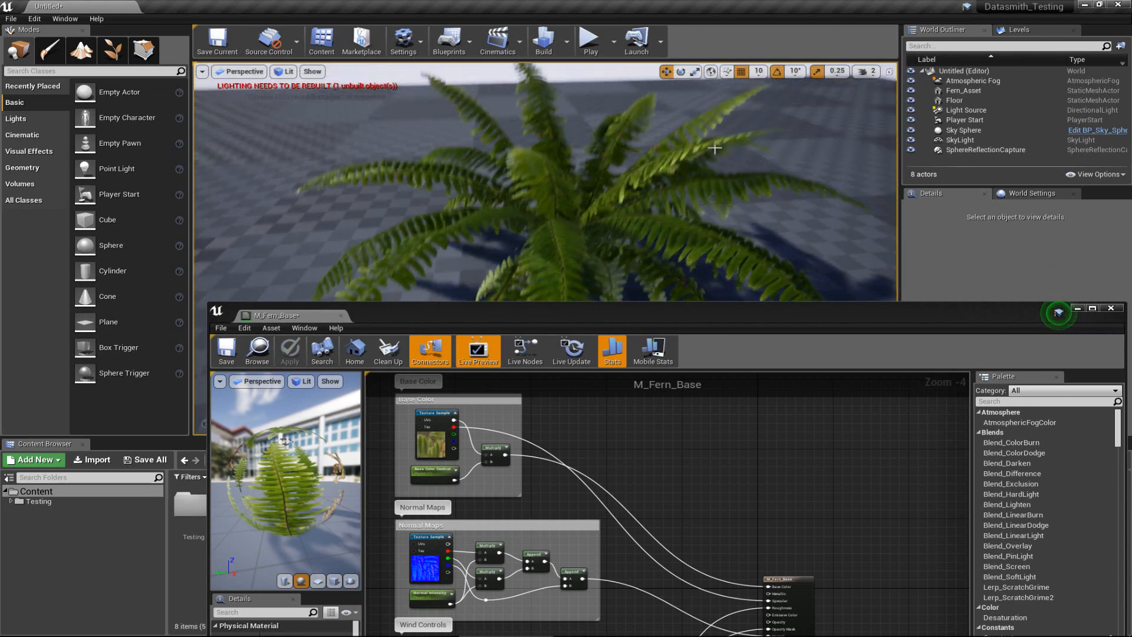
scroll(750, 295, down, 8)
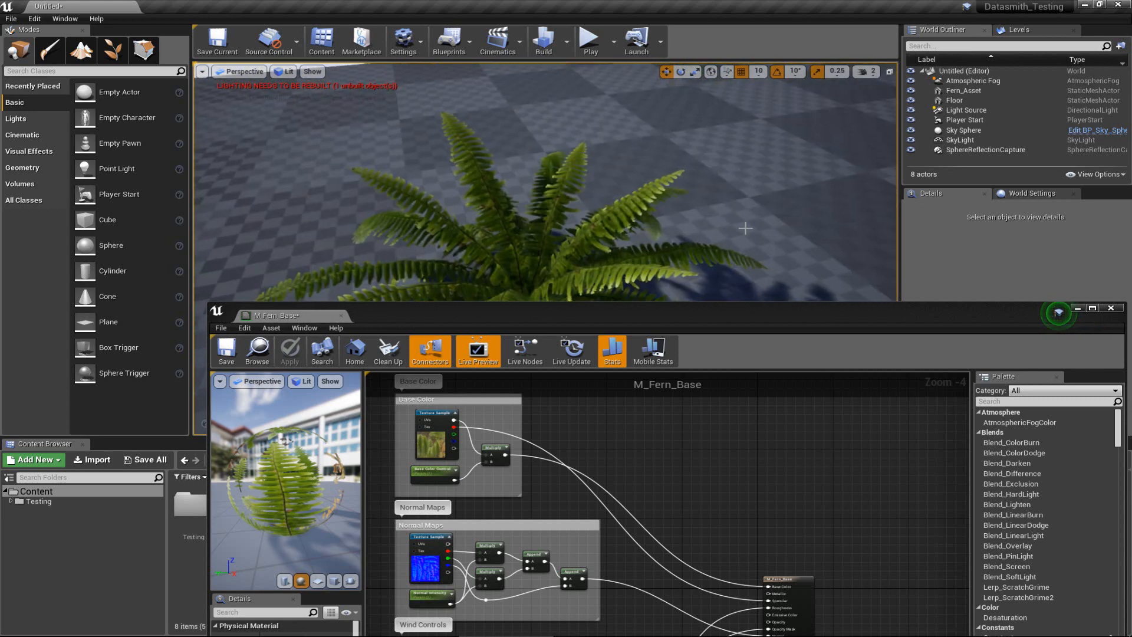
scroll(752, 289, up, 10)
scroll(737, 283, down, 5)
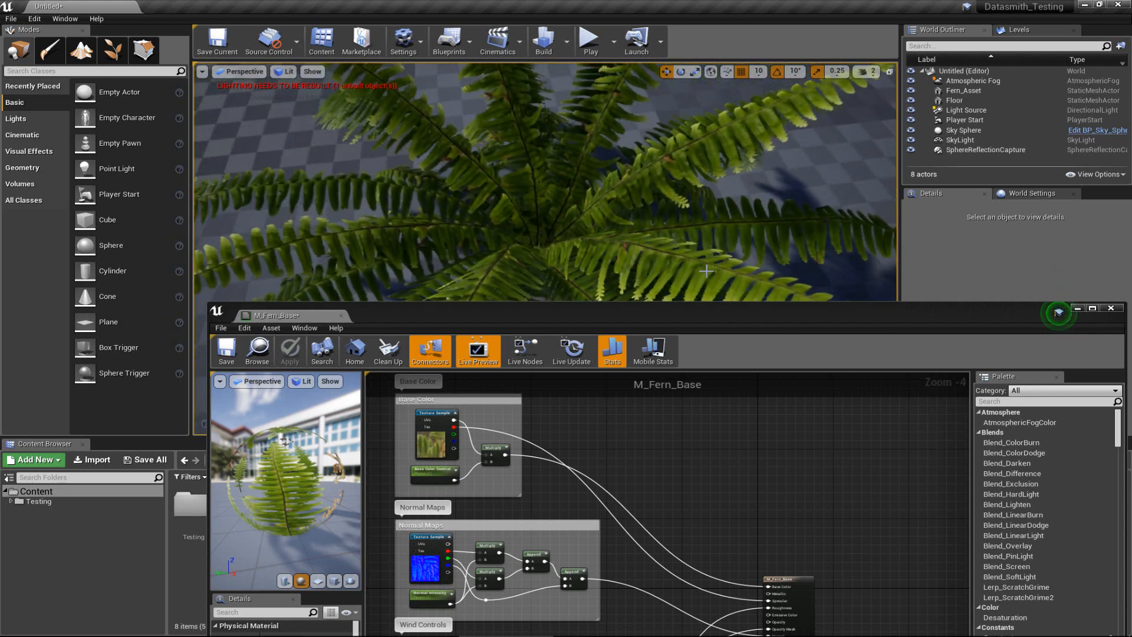
Disconnect the Base Color texture from the material's Specular input, apply the change and clear the material editor off the level view.
alt+click(697, 586)
right_click(697, 586)
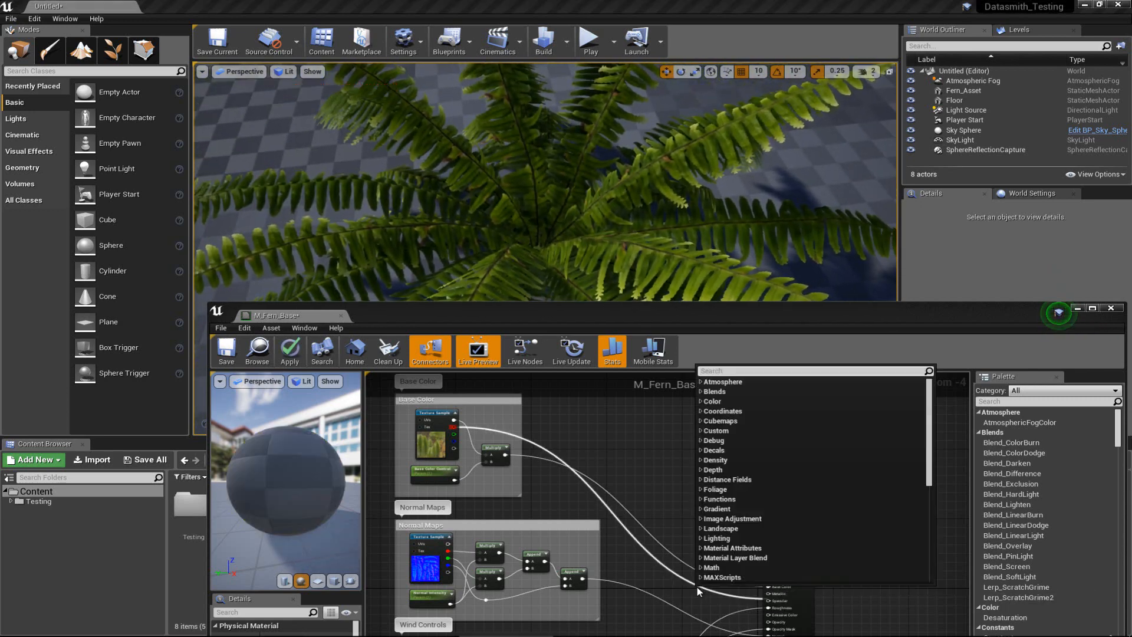
click(695, 600)
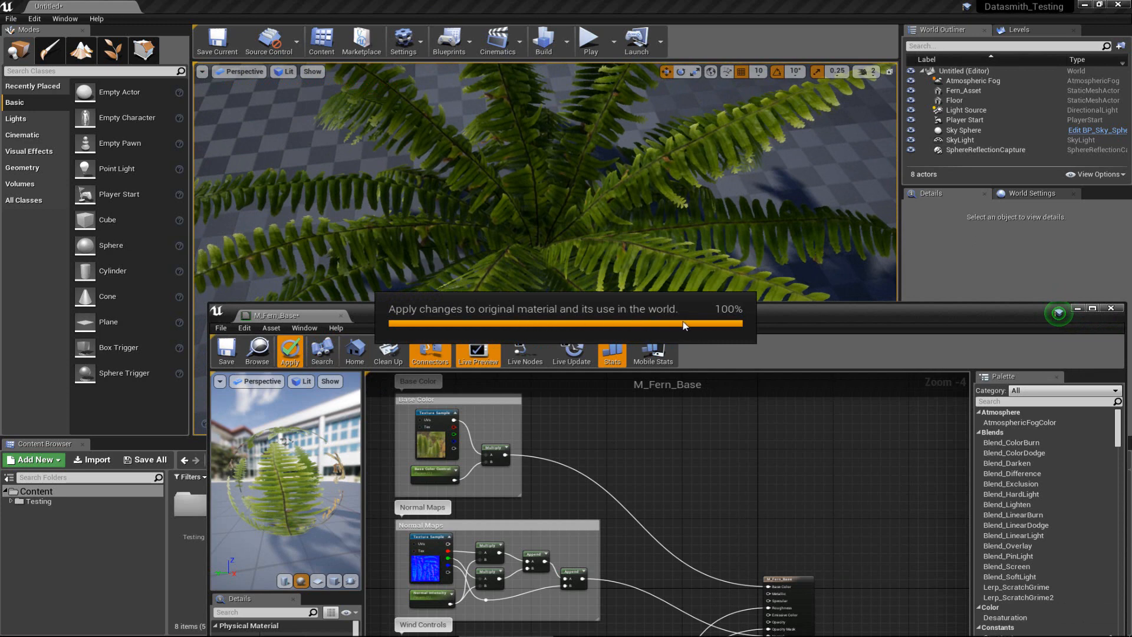
drag(791, 321, 732, 281)
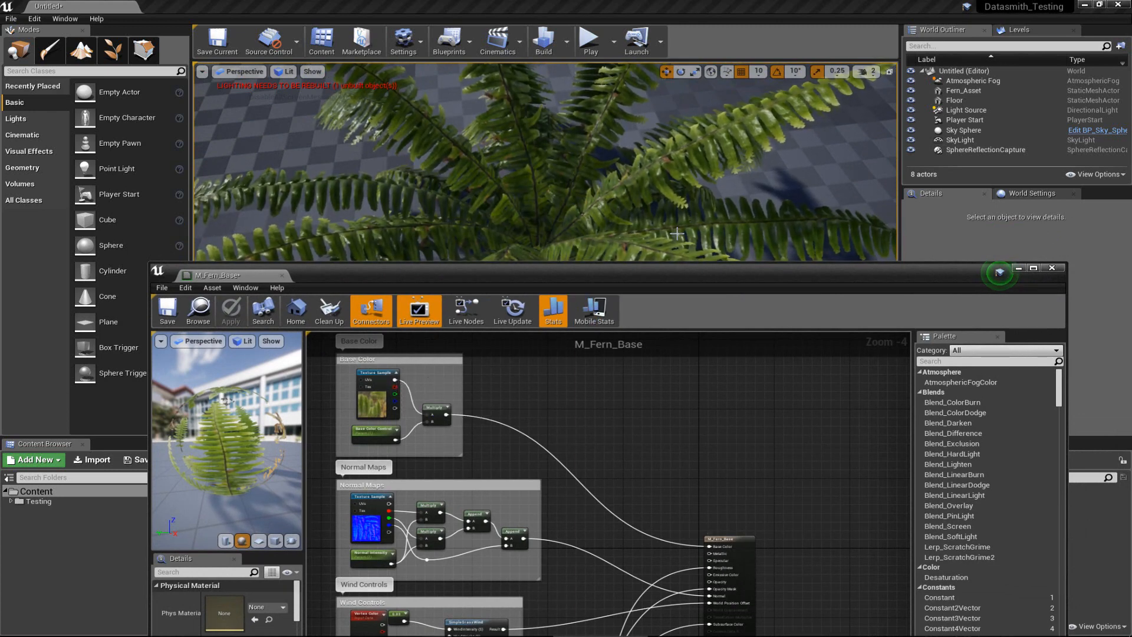
drag(658, 274, 659, 107)
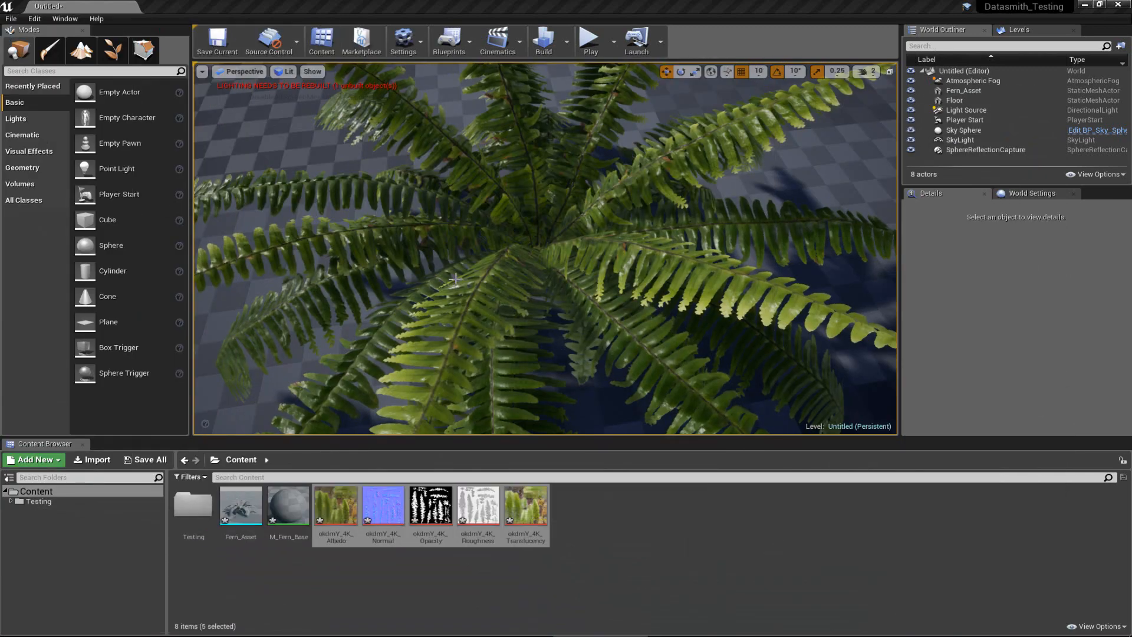
Set the viewport camera speed to 3 and switch the editor to Foliage painting mode.
key(s)
right_drag(455, 280, 450, 222)
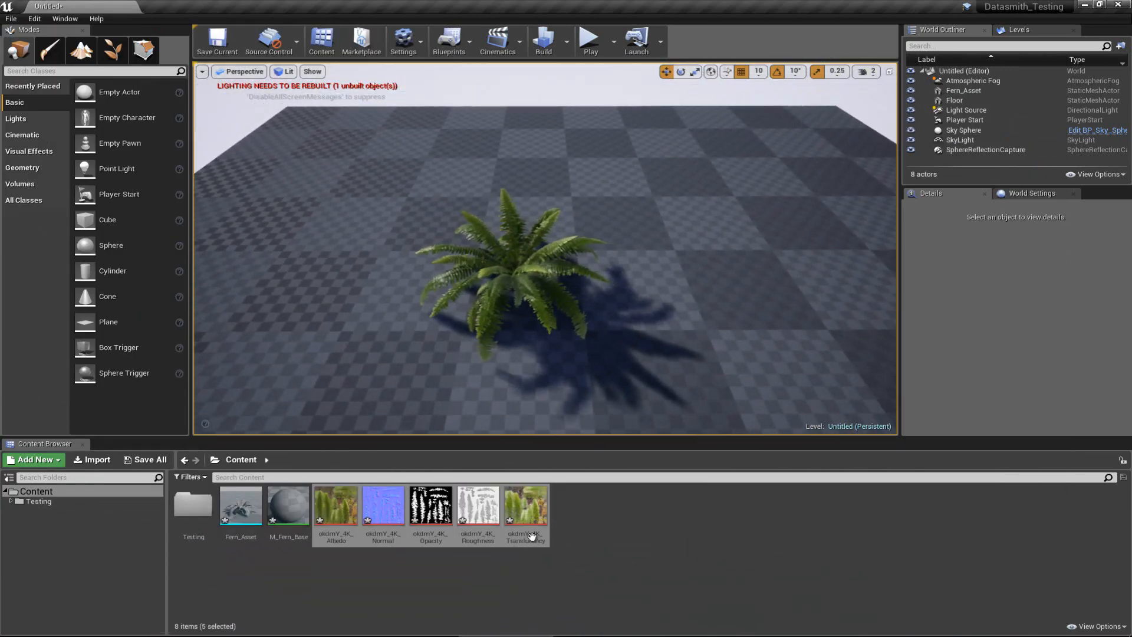
click(628, 576)
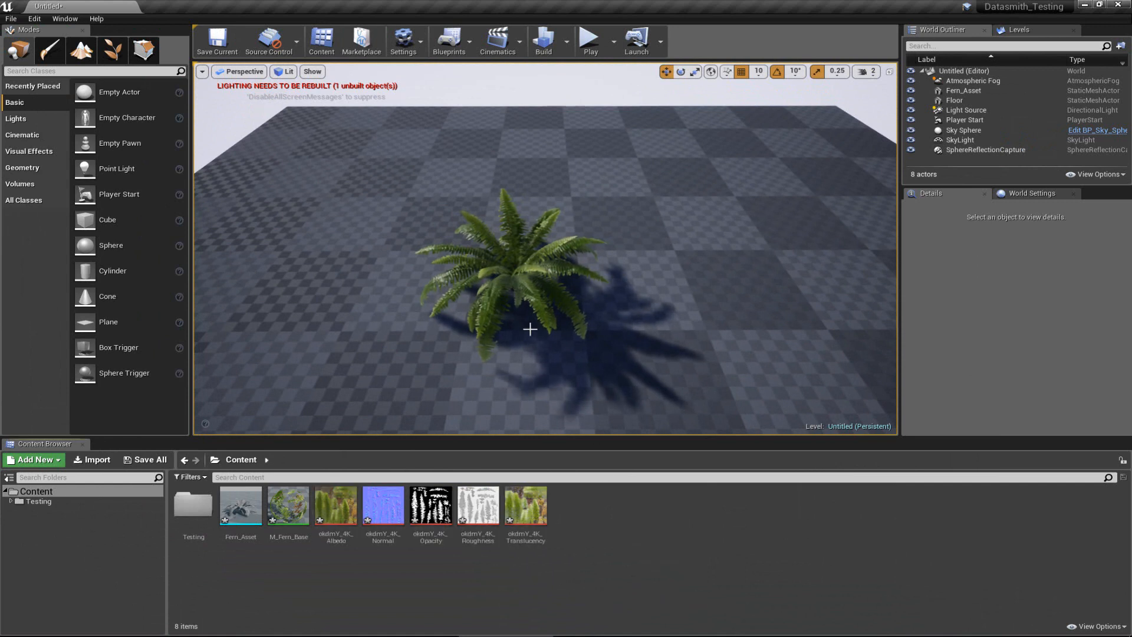
right_drag(592, 295, 325, 369)
click(864, 72)
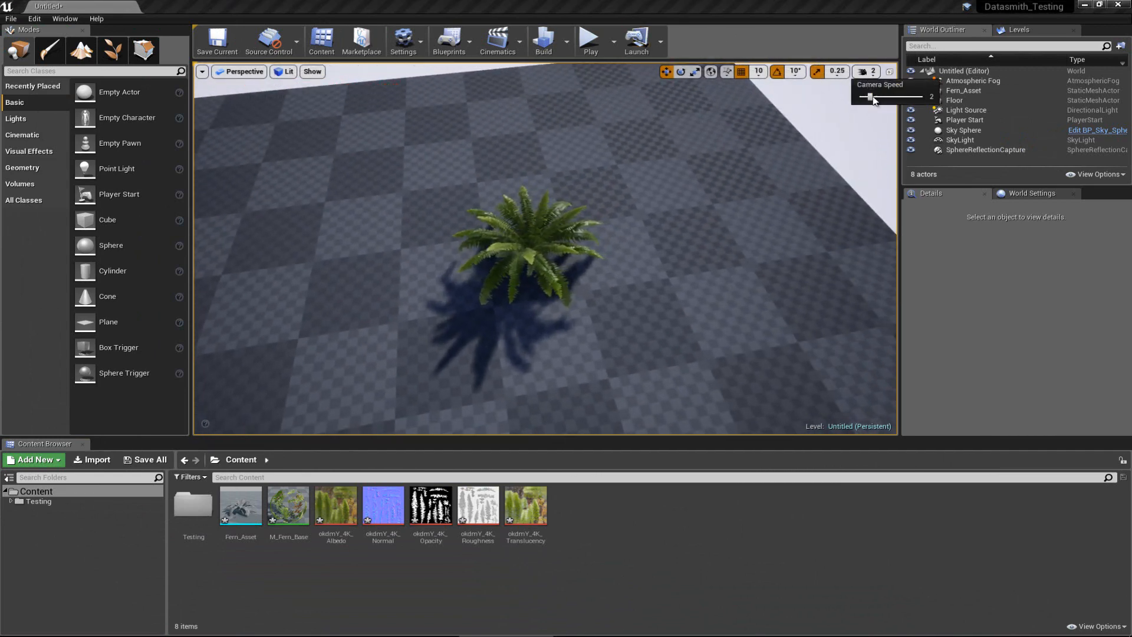
click(113, 50)
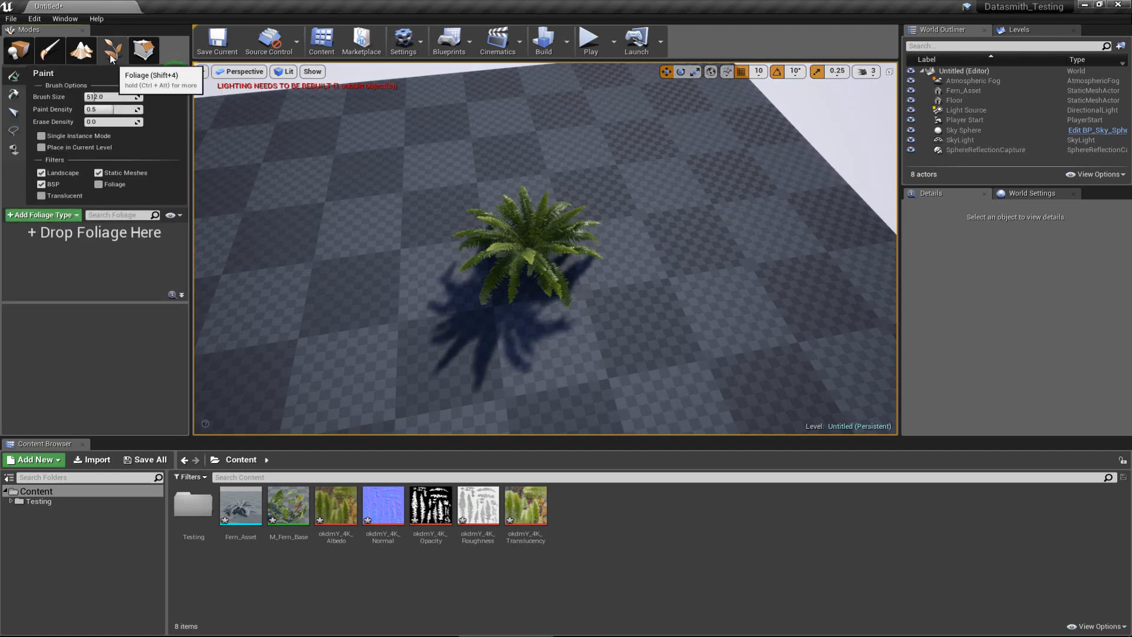
right_drag(281, 295, 513, 265)
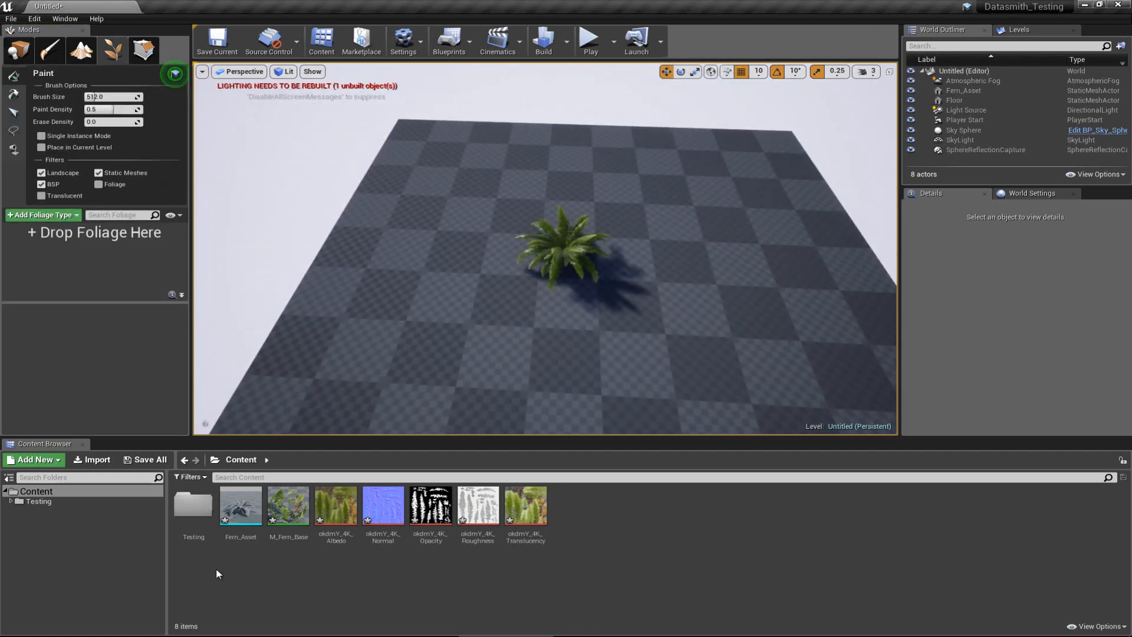
Assign M_Fern_Base to material Element 0 of the Fern_Asset mesh, save the mesh and close its editor.
double_click(236, 515)
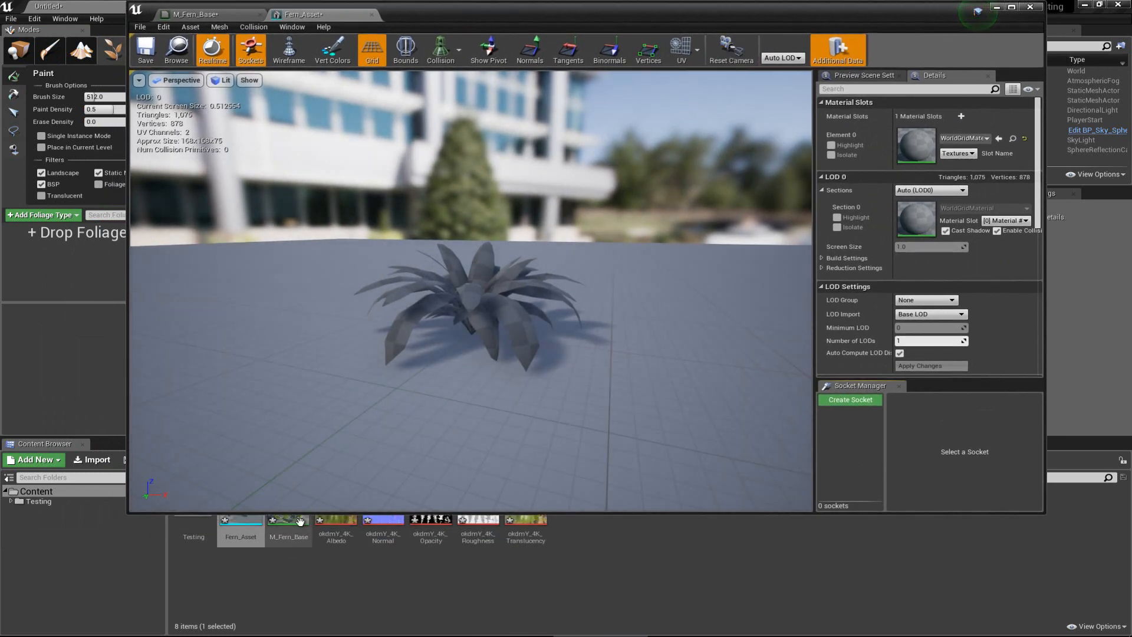
drag(300, 521, 925, 146)
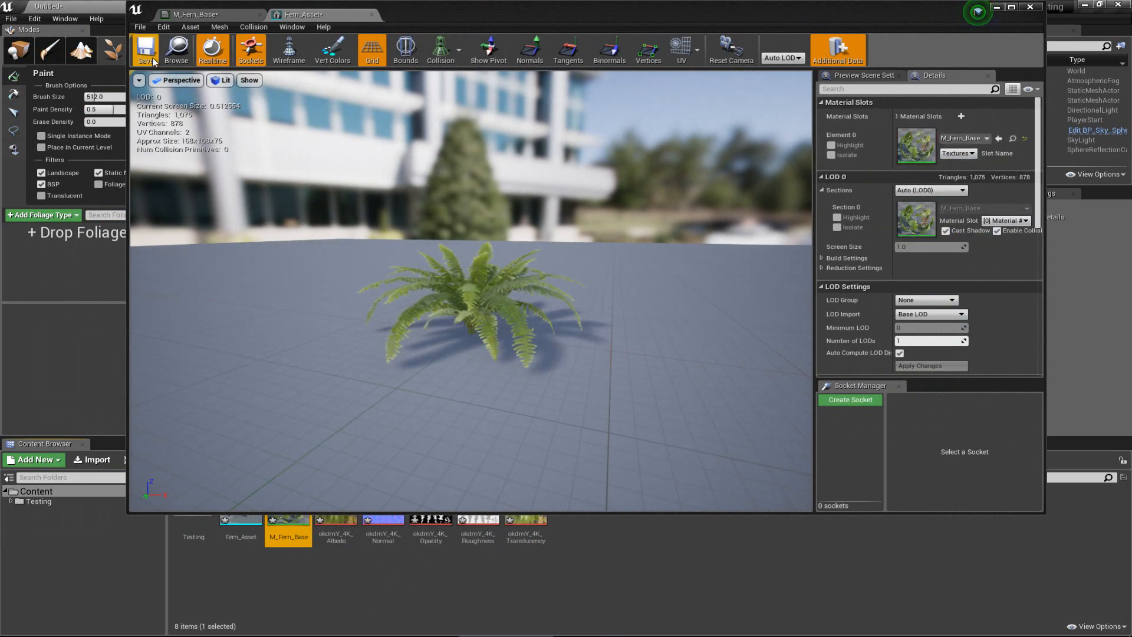
click(372, 14)
click(1029, 6)
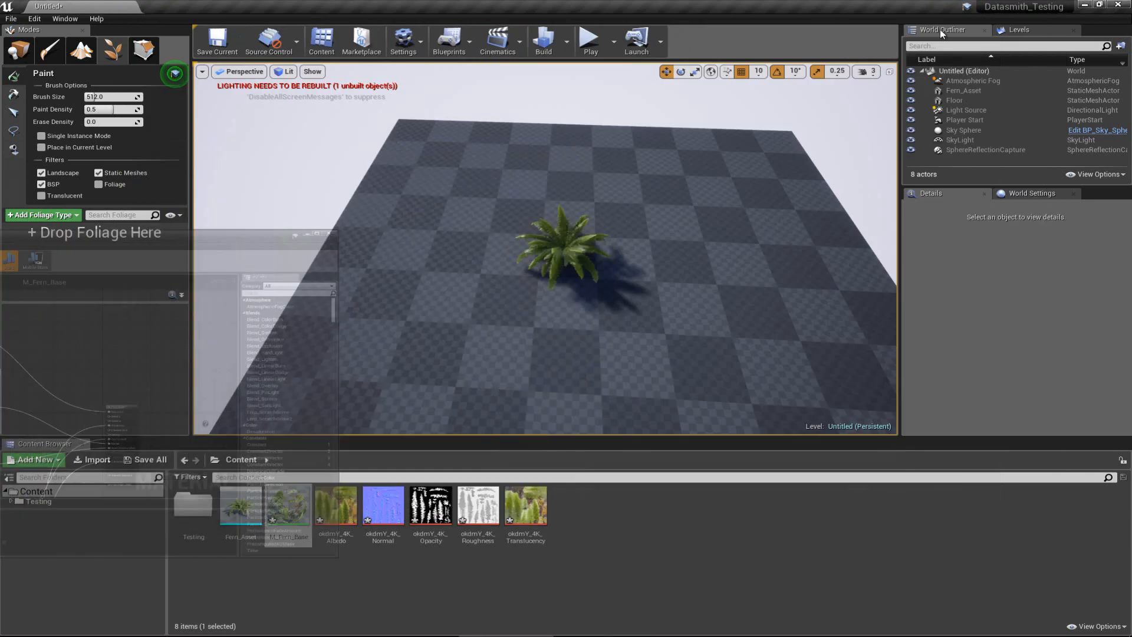
Add Fern_Asset as a foliage type and paint it across the floor with brush size 100 and Scale X from 0.5 to 1.0.
drag(243, 514, 98, 280)
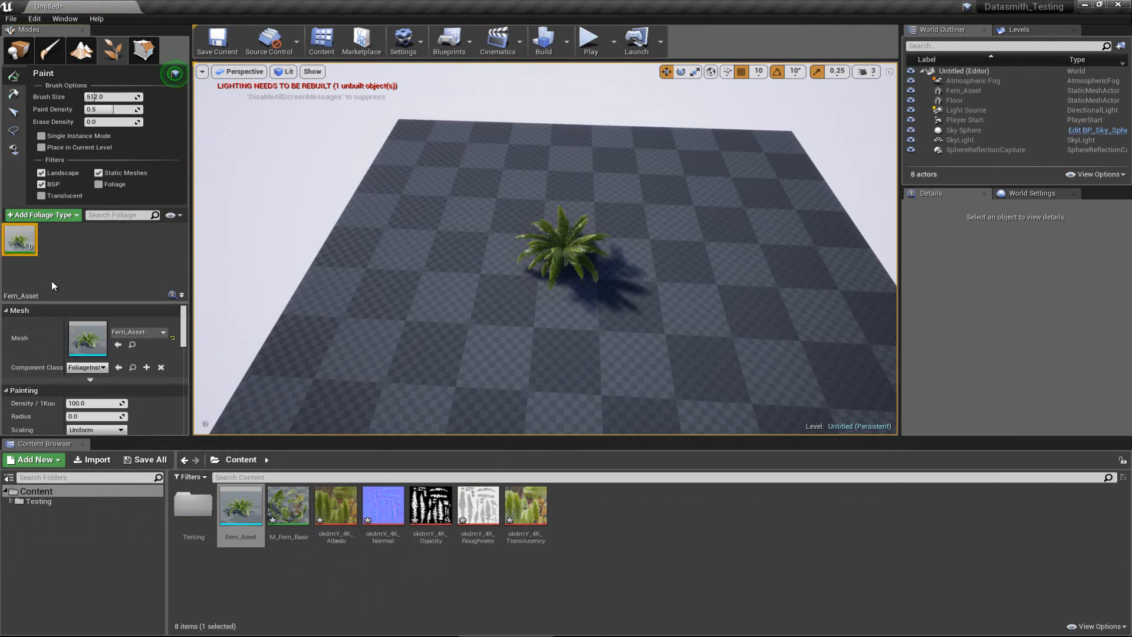
scroll(56, 375, down, 3)
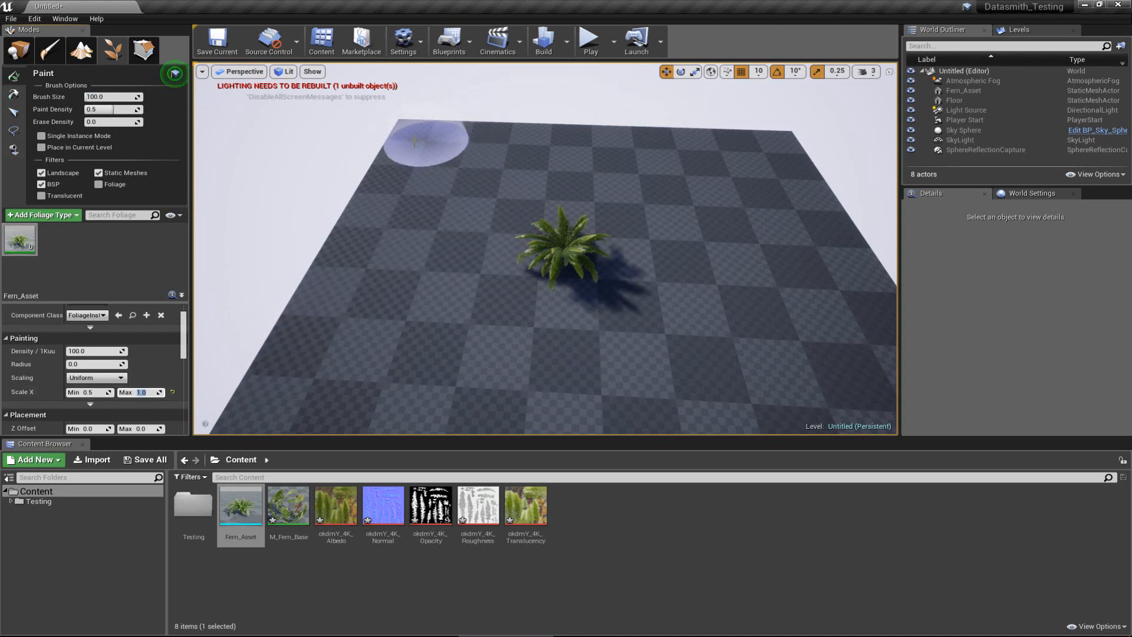
mouse_move(429, 136)
mouse_down()
mouse_move(493, 122)
mouse_move(804, 176)
mouse_move(616, 204)
mouse_move(392, 262)
mouse_move(354, 291)
mouse_move(505, 342)
mouse_move(830, 336)
mouse_move(814, 308)
mouse_move(614, 253)
mouse_move(422, 341)
mouse_move(482, 406)
mouse_move(586, 398)
mouse_up()
mouse_move(569, 322)
right_down()
mouse_move(737, 386)
mouse_move(569, 323)
right_up()
mouse_move(664, 235)
mouse_down()
mouse_move(611, 336)
mouse_move(468, 386)
mouse_move(614, 283)
mouse_move(265, 392)
mouse_move(253, 271)
mouse_up()
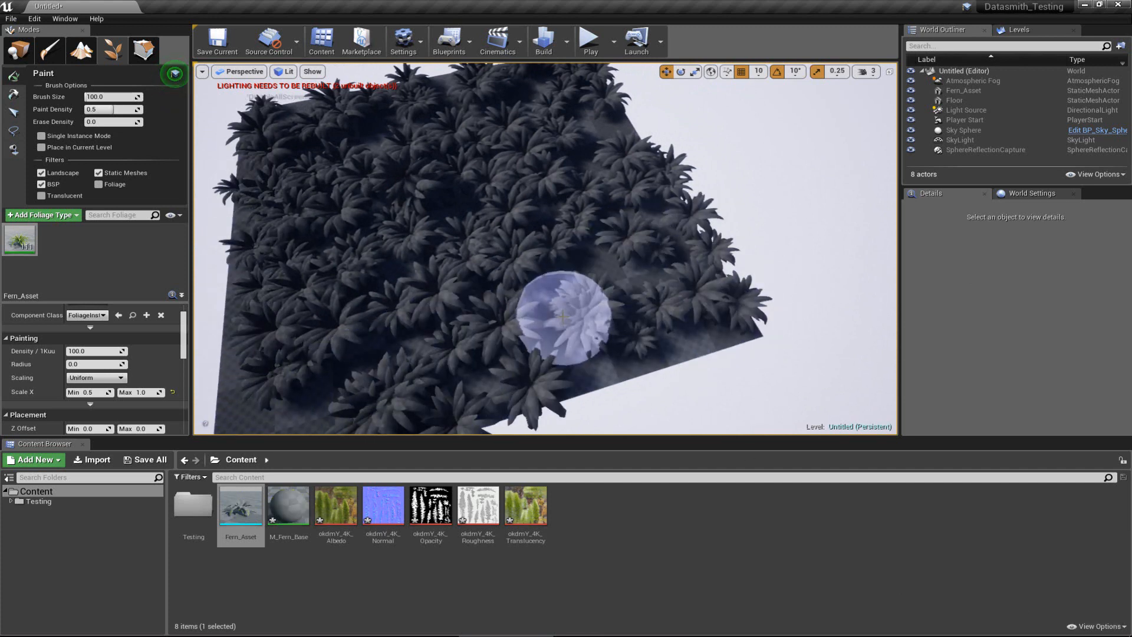
Inspect the painted ferns up close and from above in the full-screen viewport.
mouse_move(562, 322)
right_down()
mouse_move(485, 326)
mouse_move(483, 273)
mouse_move(601, 299)
mouse_move(342, 196)
mouse_move(346, 206)
right_up()
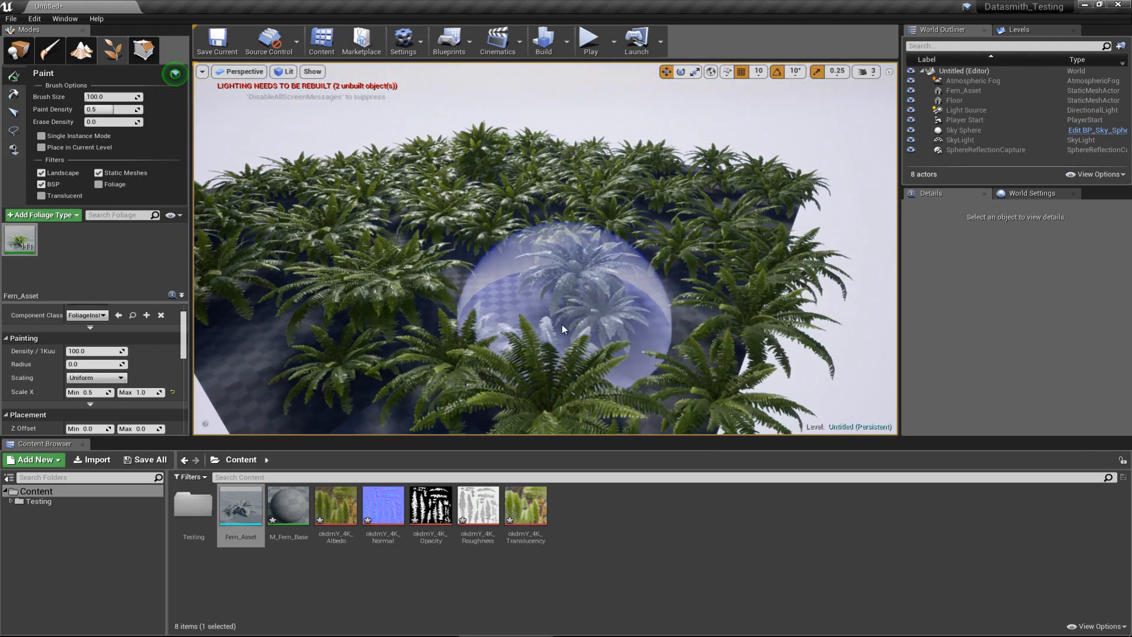
key(F11)
mouse_move(580, 328)
right_down()
mouse_move(278, 319)
mouse_move(278, 293)
mouse_move(374, 363)
mouse_move(412, 457)
mouse_move(488, 480)
mouse_move(1019, 546)
mouse_move(919, 435)
mouse_move(897, 436)
right_up()
key(F11)
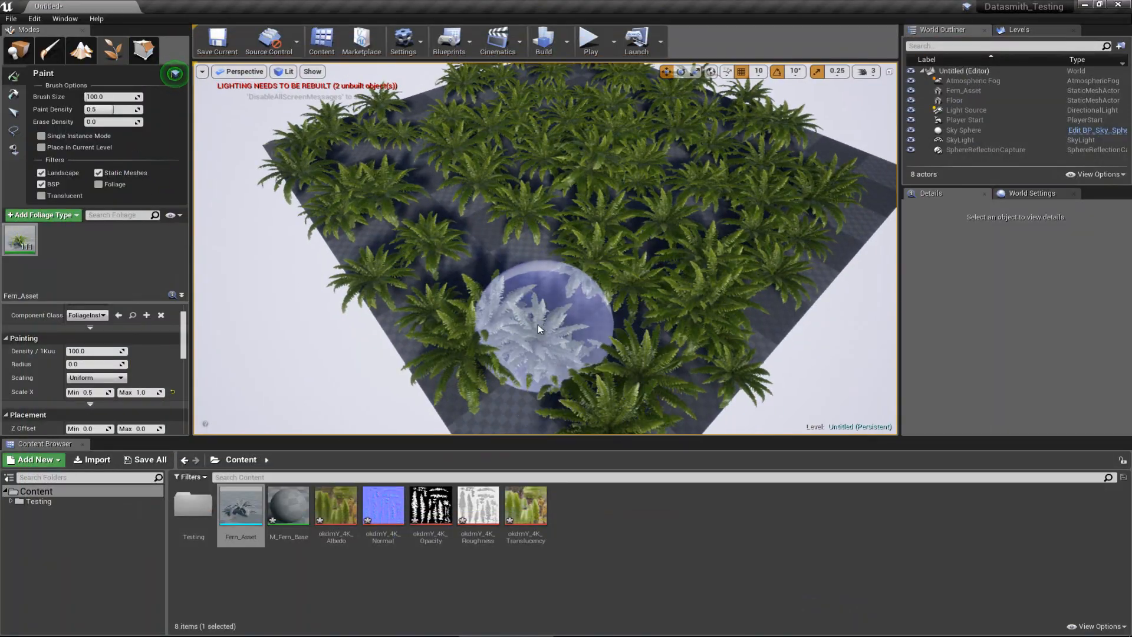
Fill the gaps between the large ferns with smaller ones, using brush size 50 and Scale X from 0.2 to 0.5.
mouse_move(537, 324)
right_down()
mouse_move(514, 313)
mouse_move(530, 303)
right_up()
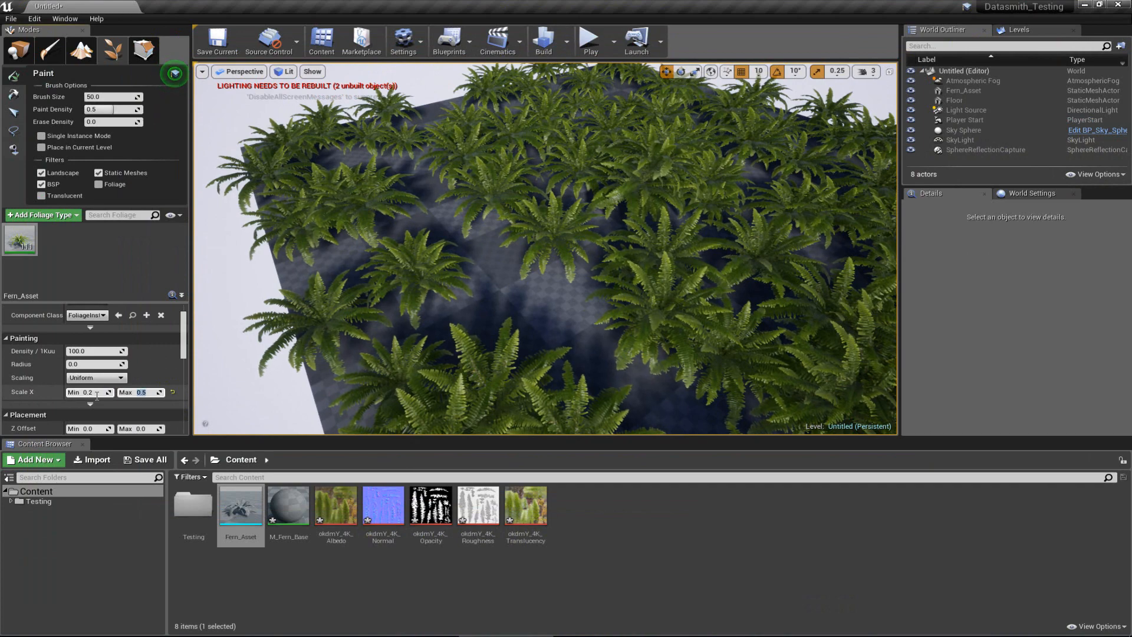
mouse_move(491, 260)
mouse_down()
mouse_move(579, 346)
mouse_move(582, 307)
mouse_move(566, 280)
mouse_move(495, 250)
mouse_up()
mouse_move(625, 360)
right_down()
mouse_move(634, 371)
mouse_move(554, 274)
right_up()
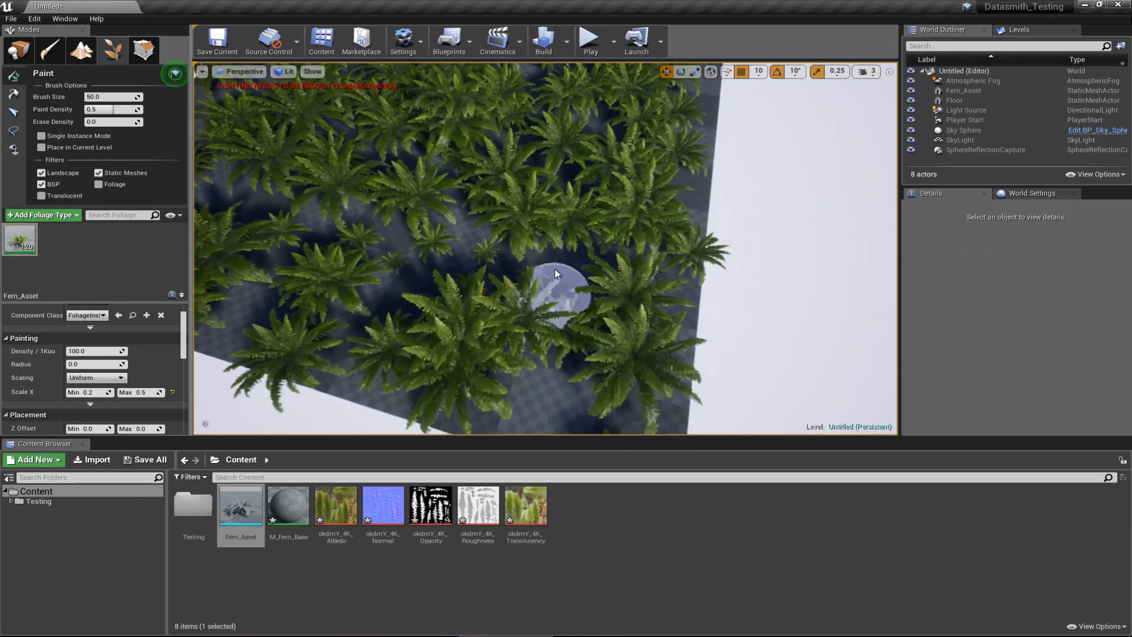
mouse_move(554, 274)
mouse_down()
mouse_move(575, 302)
mouse_move(548, 404)
mouse_move(277, 311)
mouse_move(290, 232)
mouse_move(265, 195)
mouse_up()
mouse_move(265, 195)
right_down()
mouse_move(235, 197)
mouse_move(409, 113)
mouse_move(535, 227)
mouse_move(528, 260)
right_up()
mouse_move(528, 260)
mouse_down()
mouse_move(623, 250)
mouse_move(379, 182)
mouse_move(487, 232)
mouse_up()
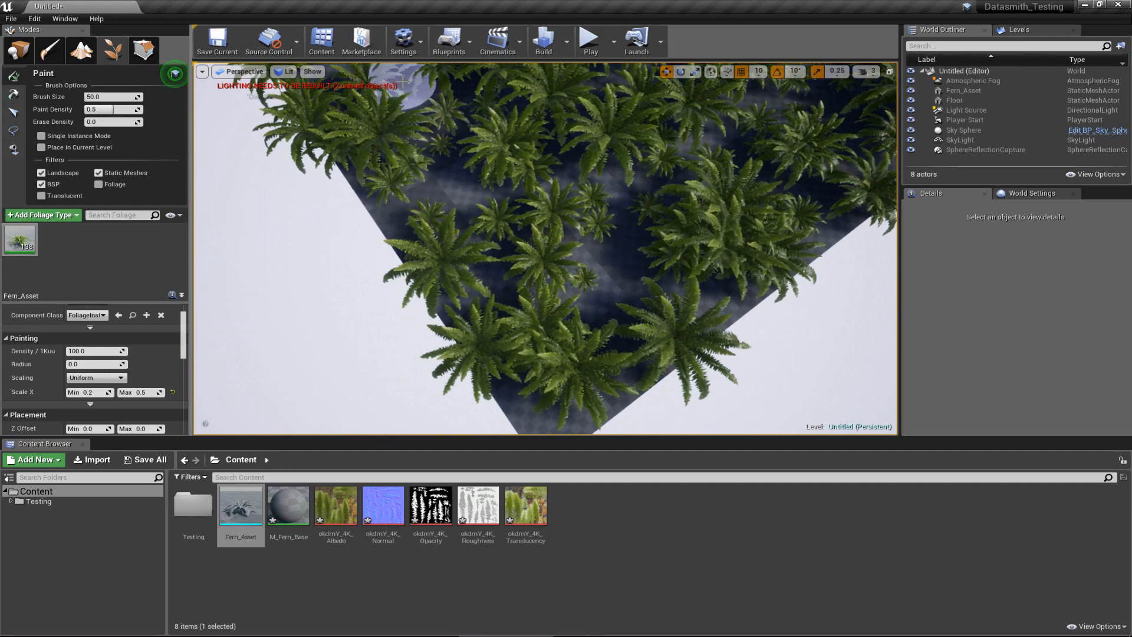
mouse_move(449, 92)
right_down()
mouse_move(471, 66)
mouse_move(448, 112)
mouse_move(436, 100)
right_up()
mouse_move(589, 226)
mouse_down()
mouse_move(480, 353)
mouse_move(448, 171)
mouse_up()
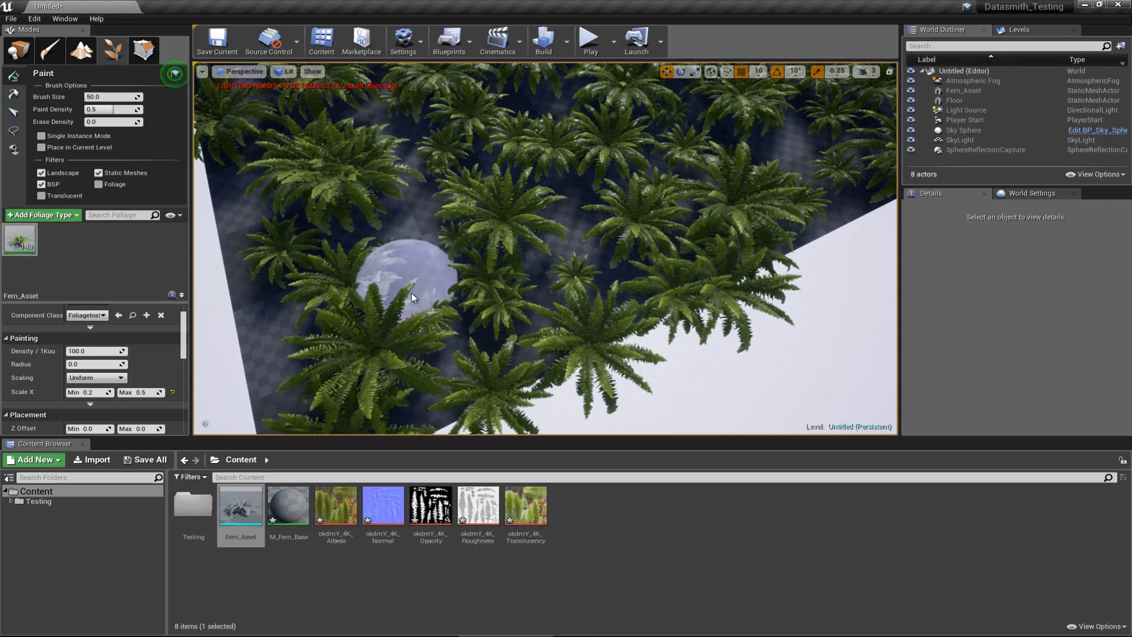
mouse_move(412, 297)
mouse_down()
mouse_move(289, 348)
mouse_move(245, 182)
mouse_move(392, 128)
mouse_up()
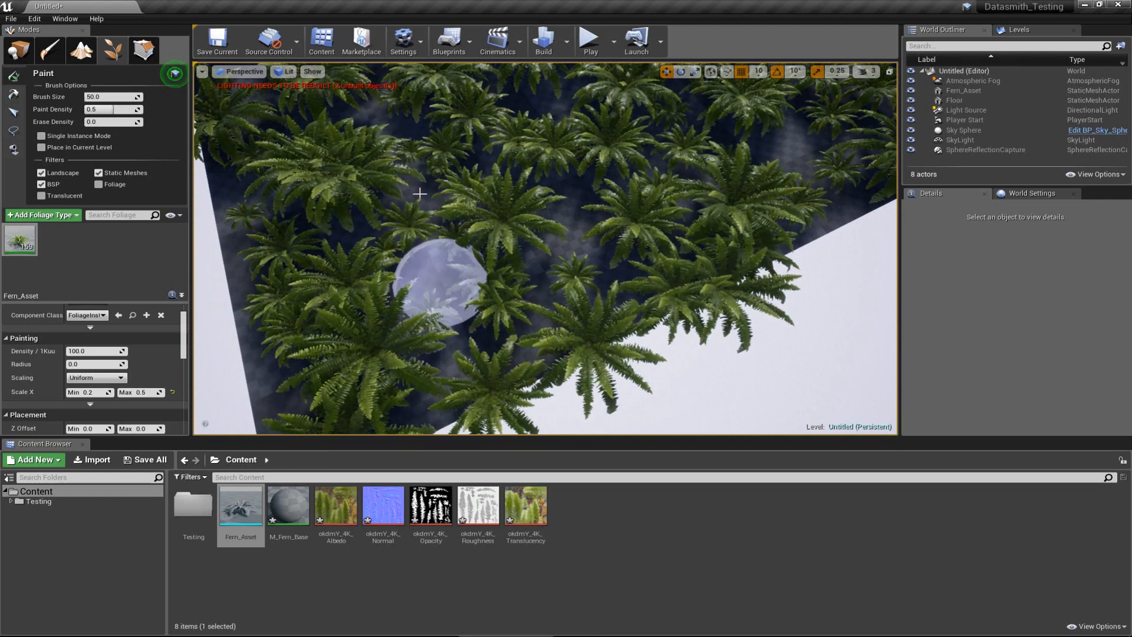
drag(420, 193, 260, 225)
mouse_move(260, 224)
right_down()
mouse_move(260, 203)
mouse_move(266, 236)
right_up()
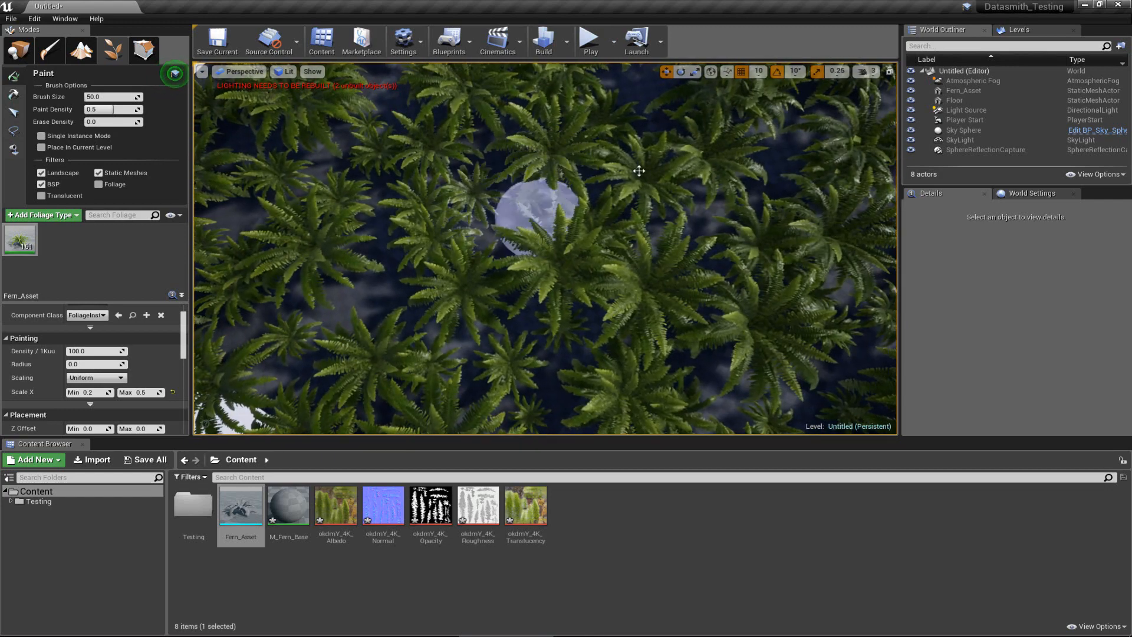
mouse_move(639, 171)
mouse_down()
mouse_move(667, 107)
mouse_move(711, 229)
mouse_move(701, 225)
mouse_up()
mouse_move(702, 225)
right_down()
mouse_move(846, 112)
mouse_move(936, 105)
mouse_move(829, 157)
right_up()
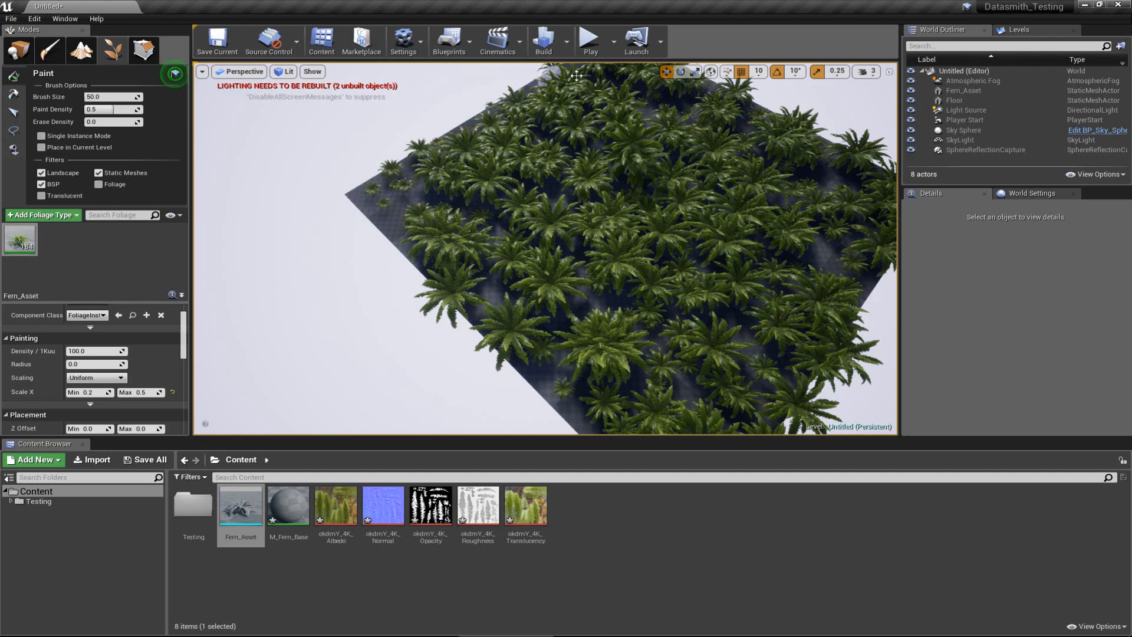
Examine the fern field at its sparse corner, at ground level and from a distance.
mouse_move(629, 312)
right_down()
mouse_move(837, 240)
mouse_move(566, 224)
mouse_move(540, 240)
mouse_move(709, 193)
mouse_move(758, 202)
mouse_move(740, 377)
right_up()
key(w)
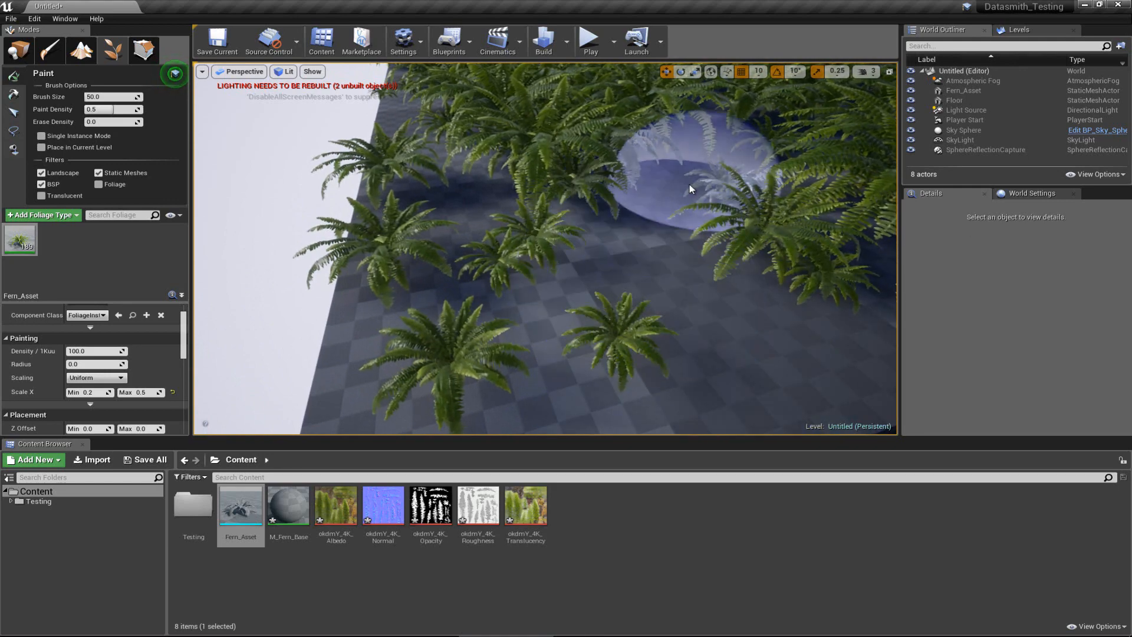
click(737, 350)
click(584, 213)
mouse_move(681, 262)
right_down()
mouse_move(804, 257)
mouse_move(716, 228)
mouse_move(586, 296)
mouse_move(593, 288)
mouse_move(593, 377)
mouse_move(582, 249)
mouse_move(597, 252)
mouse_move(591, 311)
mouse_move(604, 230)
right_up()
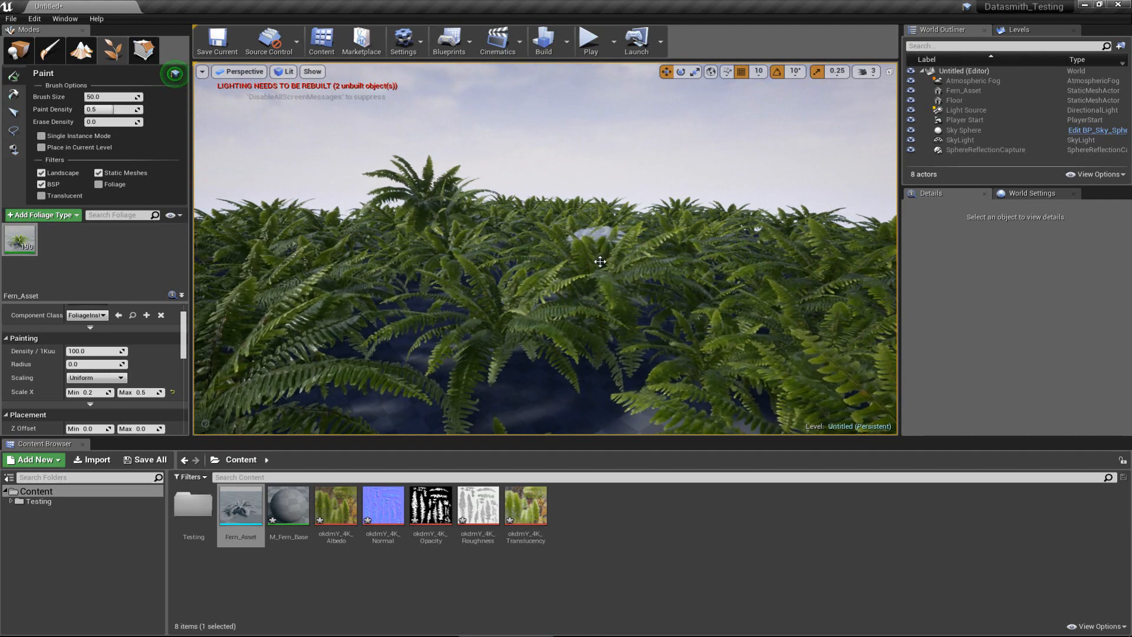
right_drag(592, 261, 567, 249)
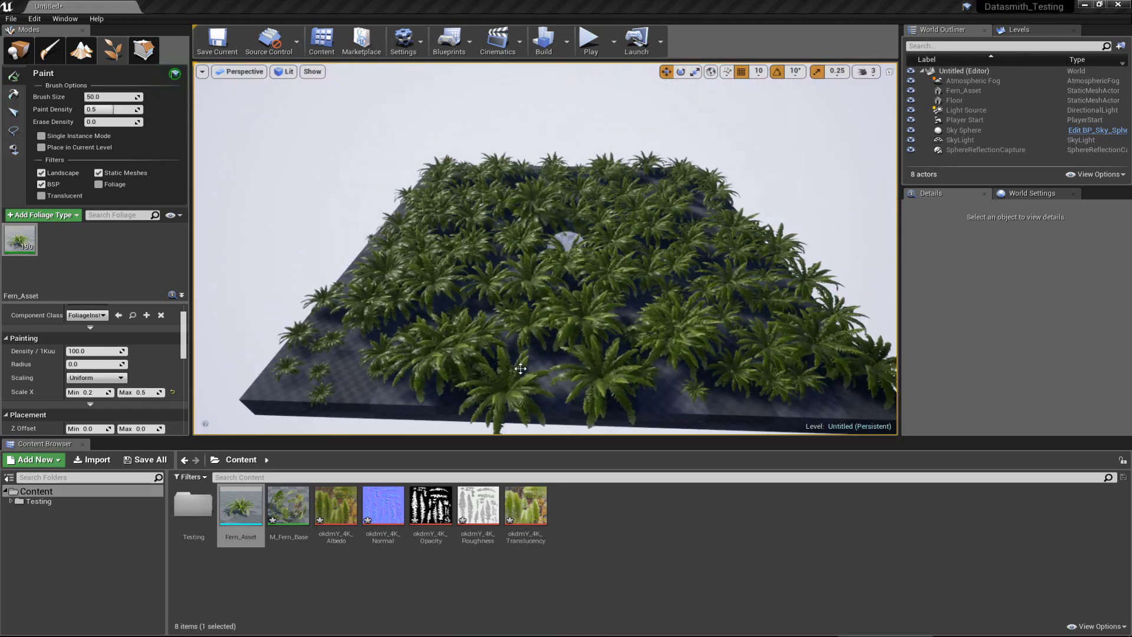
right_drag(545, 362, 552, 357)
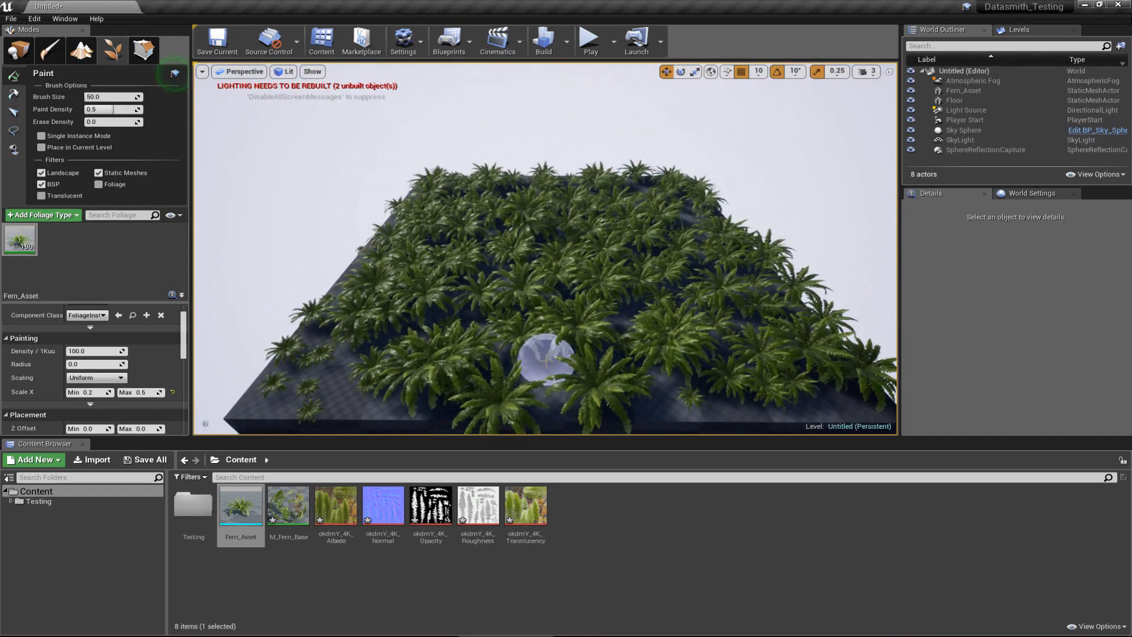